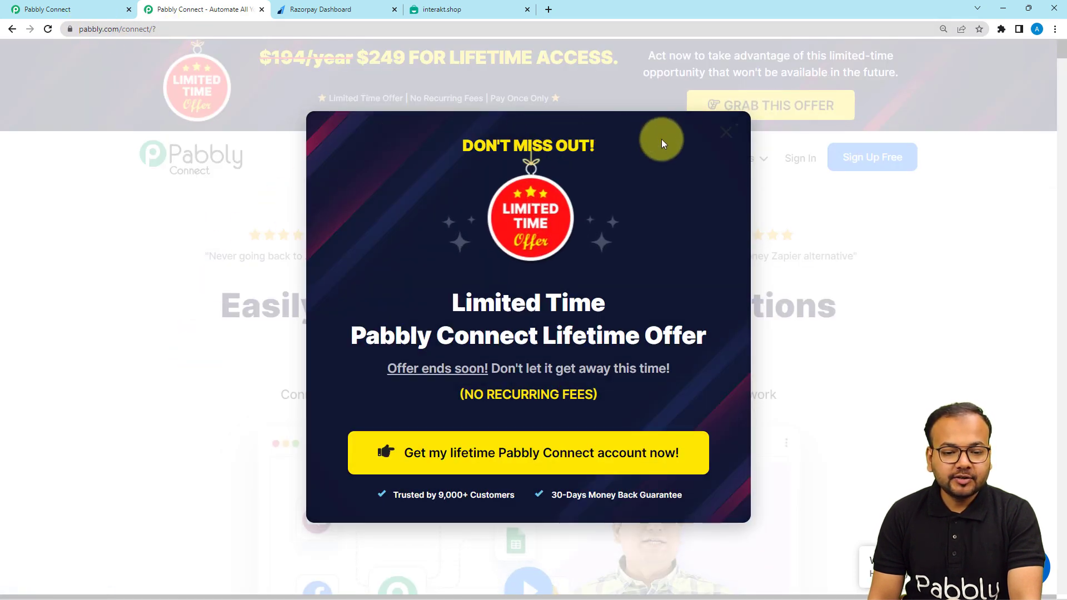
Dismiss the limited-time offer, view the list of Pabbly products, and switch to the Pabbly Connect dashboard.
click(725, 132)
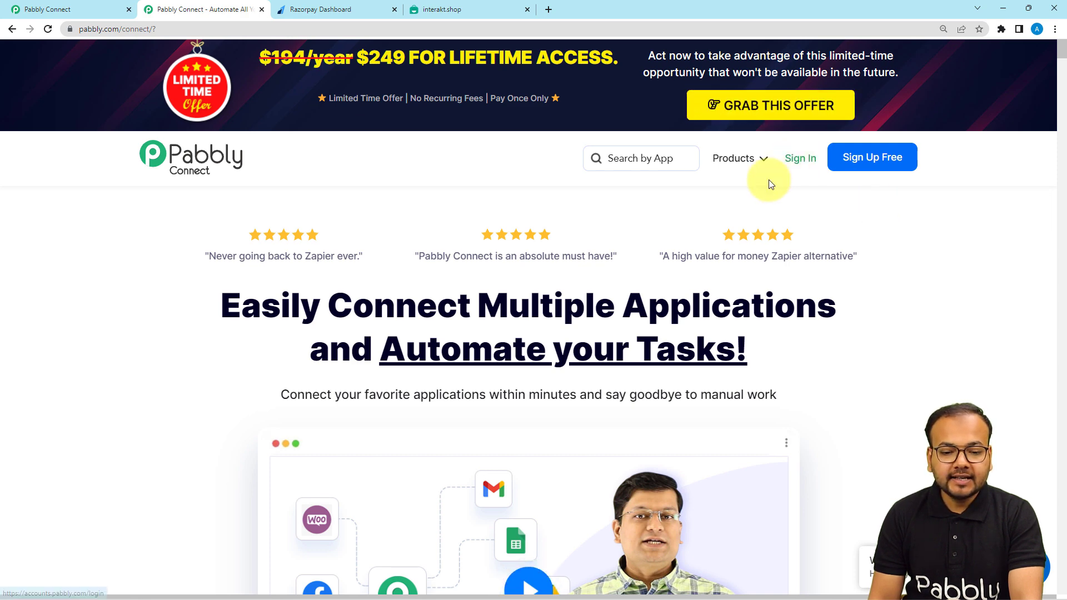
mouse_move(734, 162)
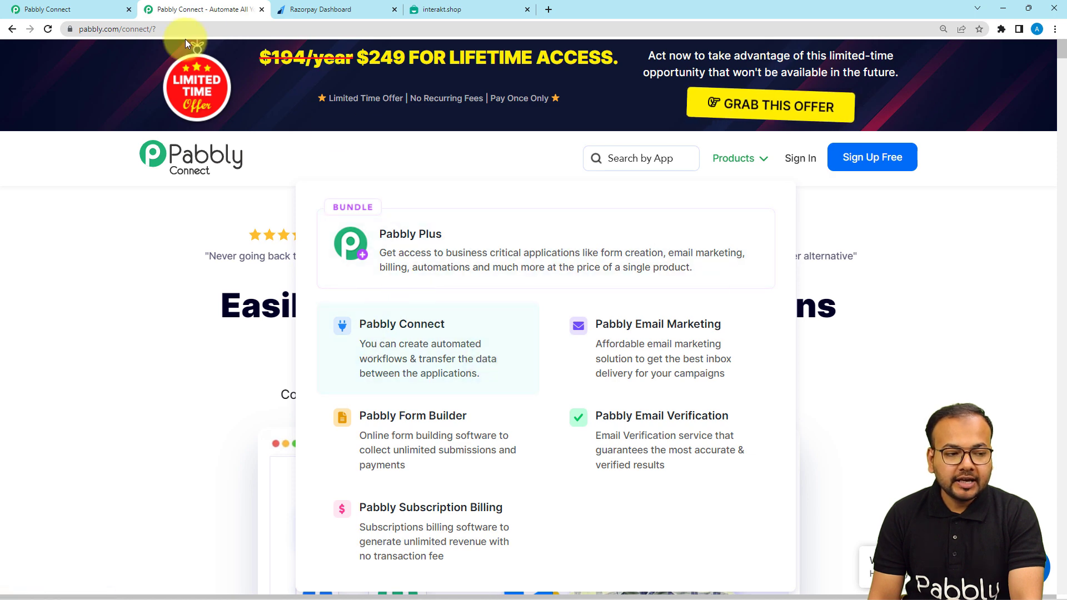
click(56, 8)
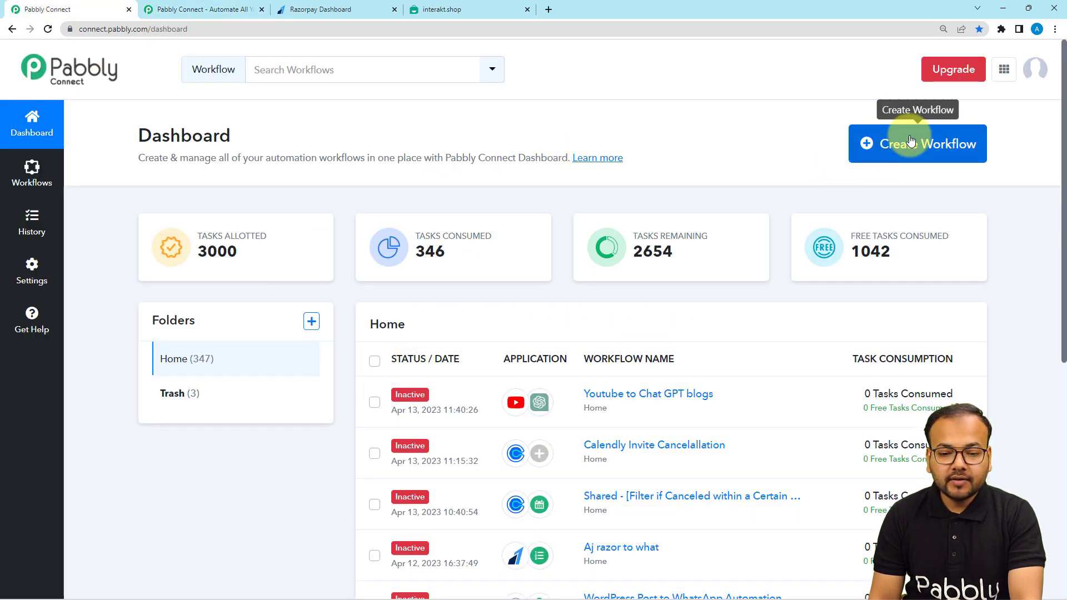
Create a new workflow named "Razorpay Invoices confirmation on WhatsApp".
click(930, 141)
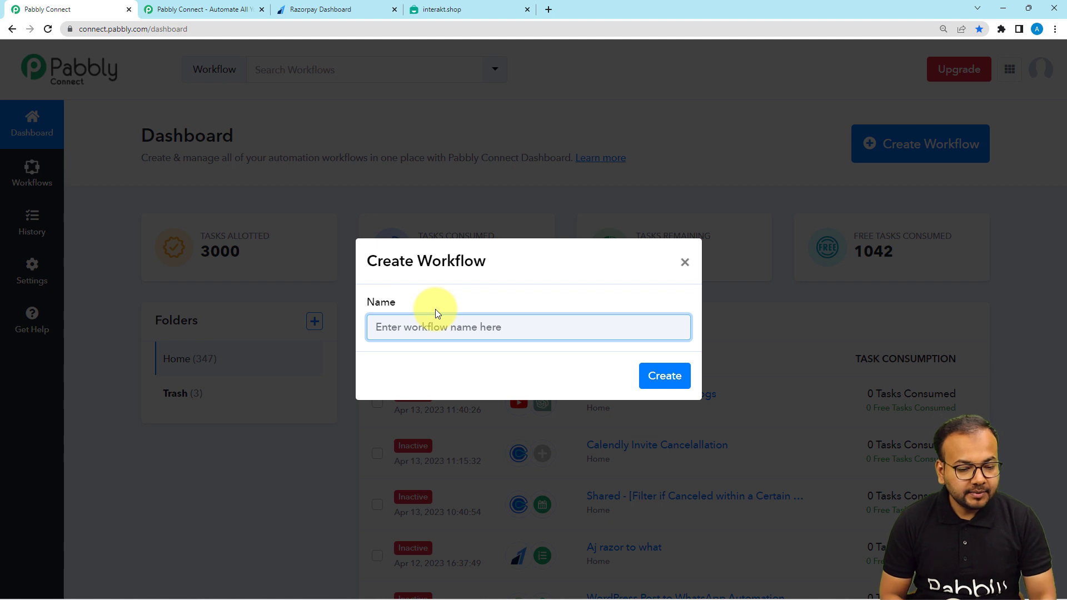
text(RA)
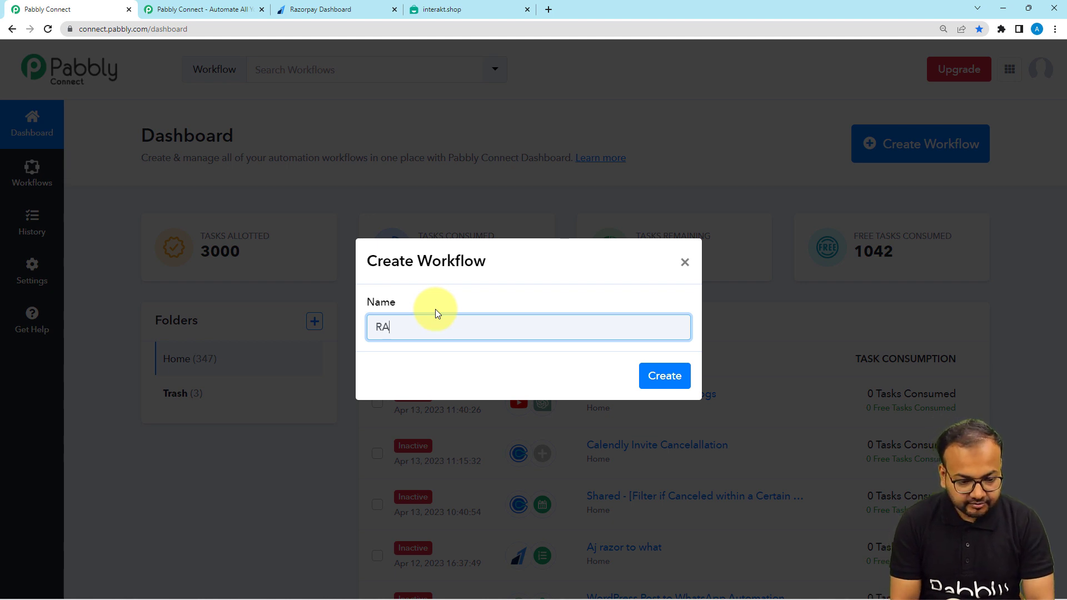
key(BackSpace)
text(azorpay Invoices confirmation on WhatsApp)
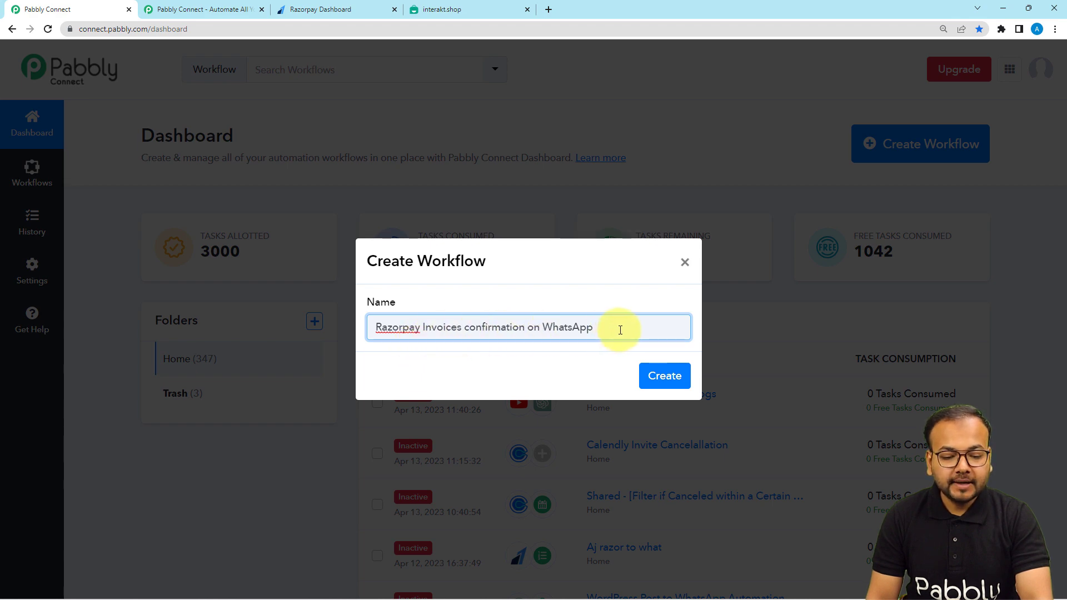
click(664, 377)
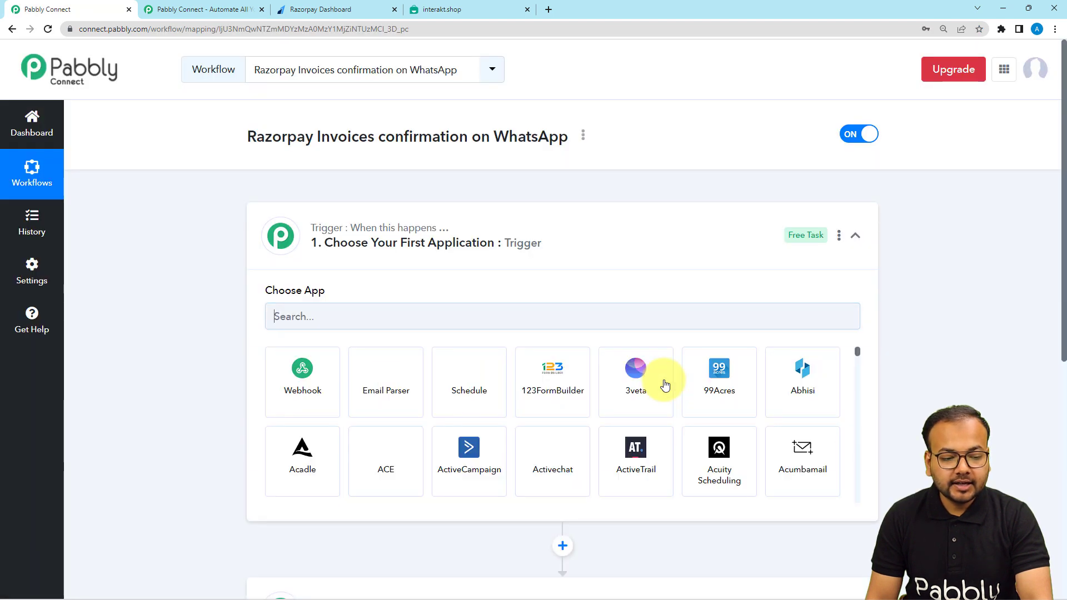
Examine the workflow's Trigger and Action sections and collapse both.
click(414, 238)
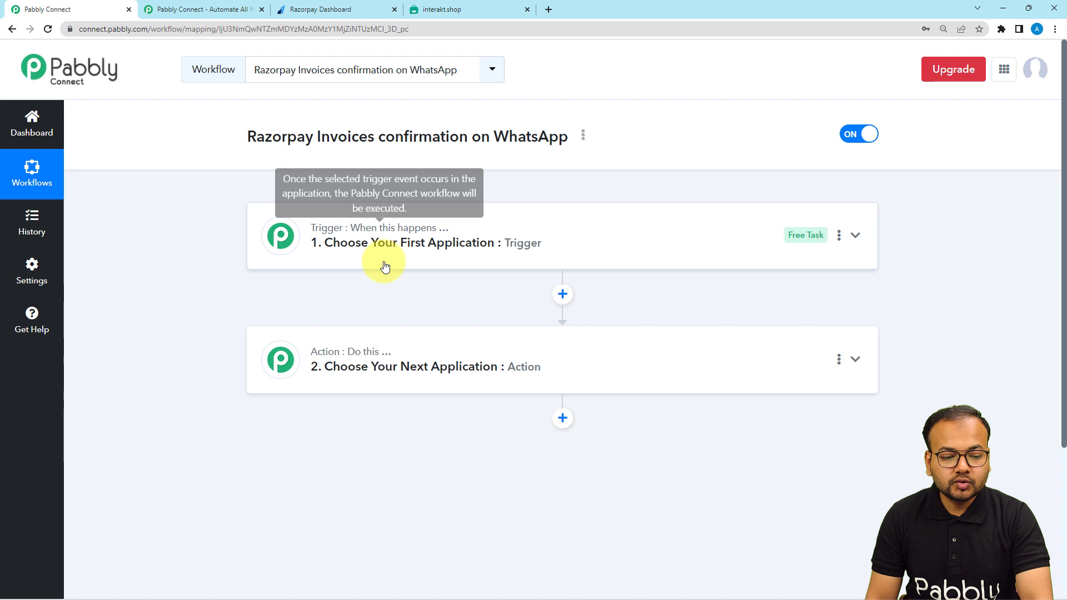
click(328, 245)
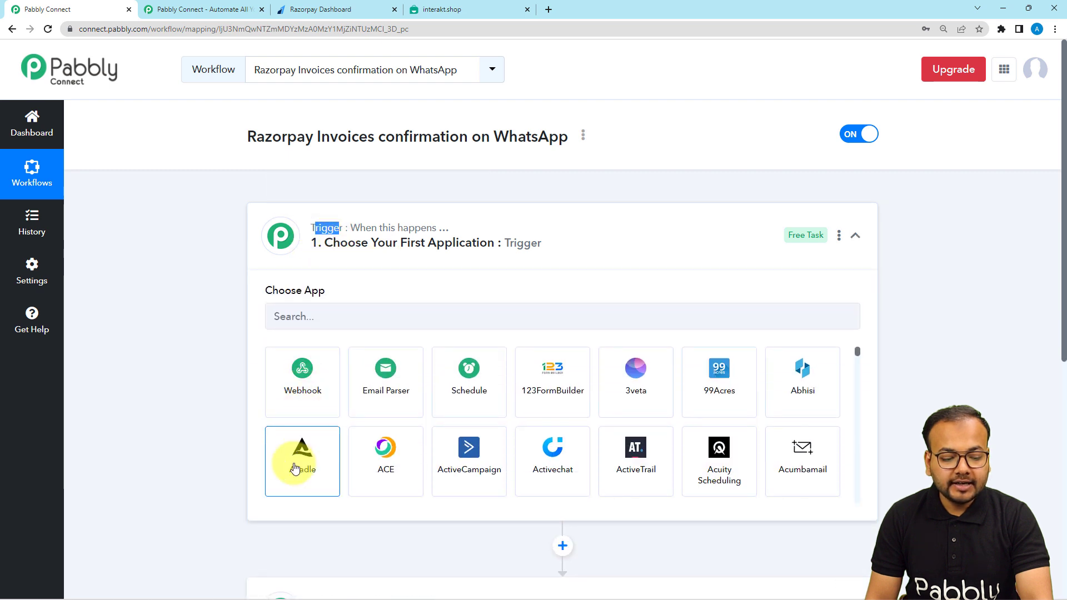
scroll(218, 444, down, 5)
drag(310, 333, 344, 333)
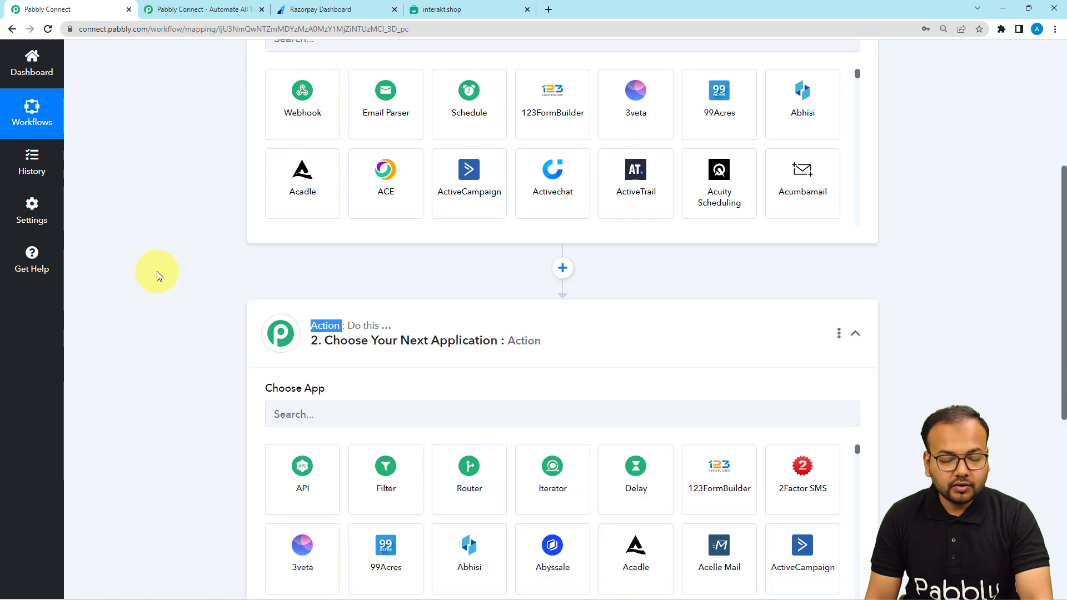
scroll(156, 271, up, 5)
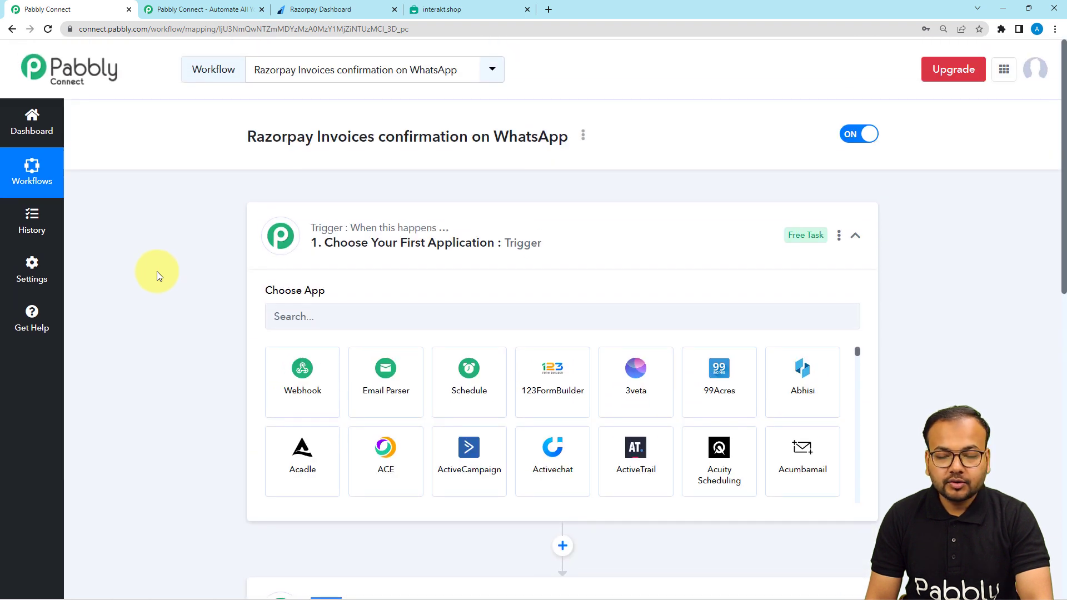
click(398, 240)
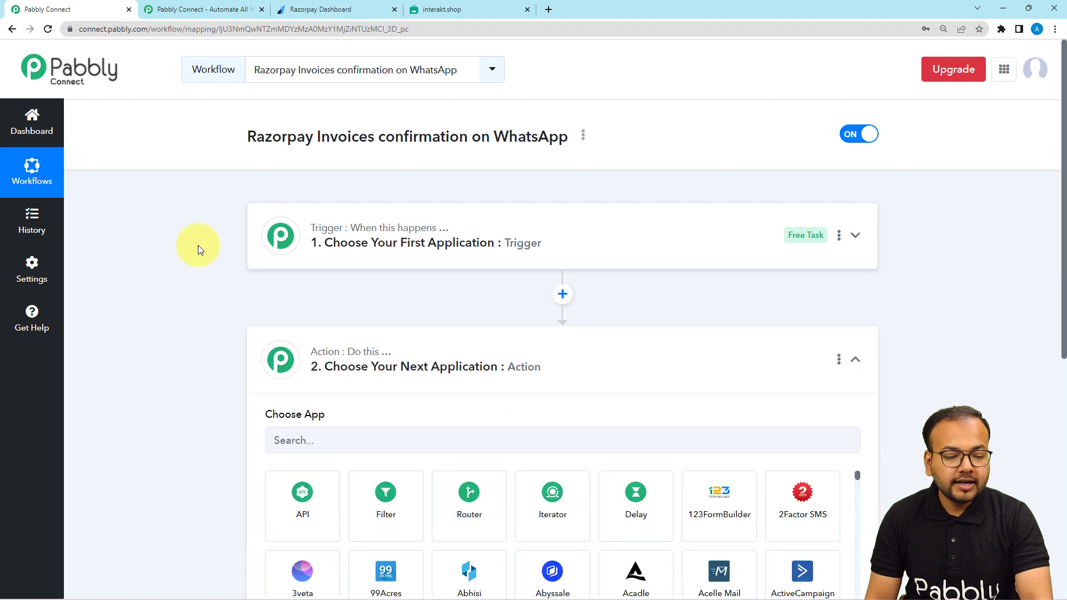
click(384, 367)
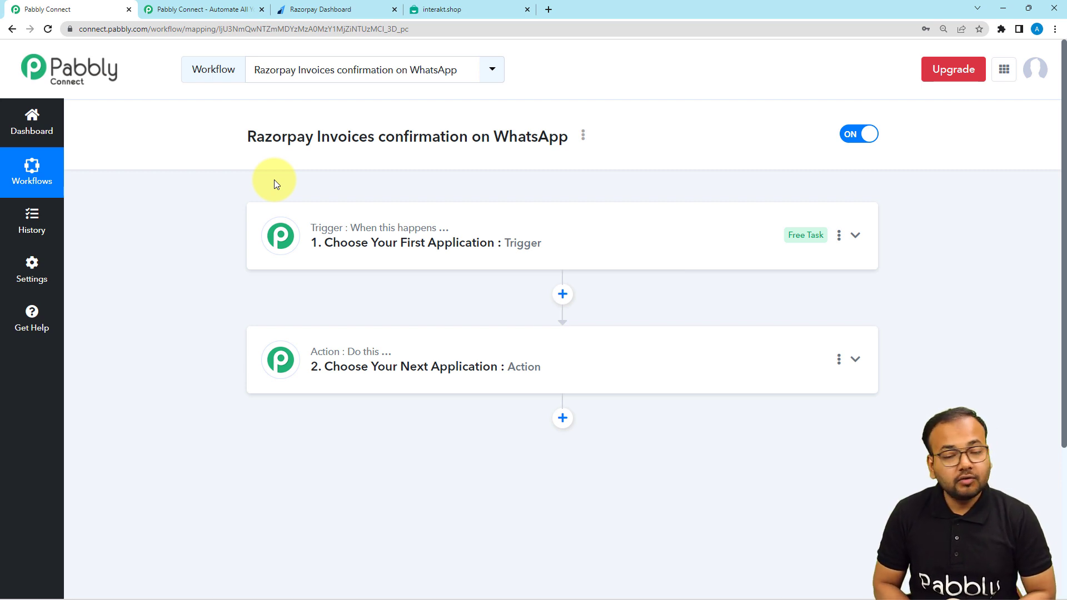
Set the workflow's trigger app to Razorpay with Invoice Paid as the trigger event.
scroll(275, 184, down, 2)
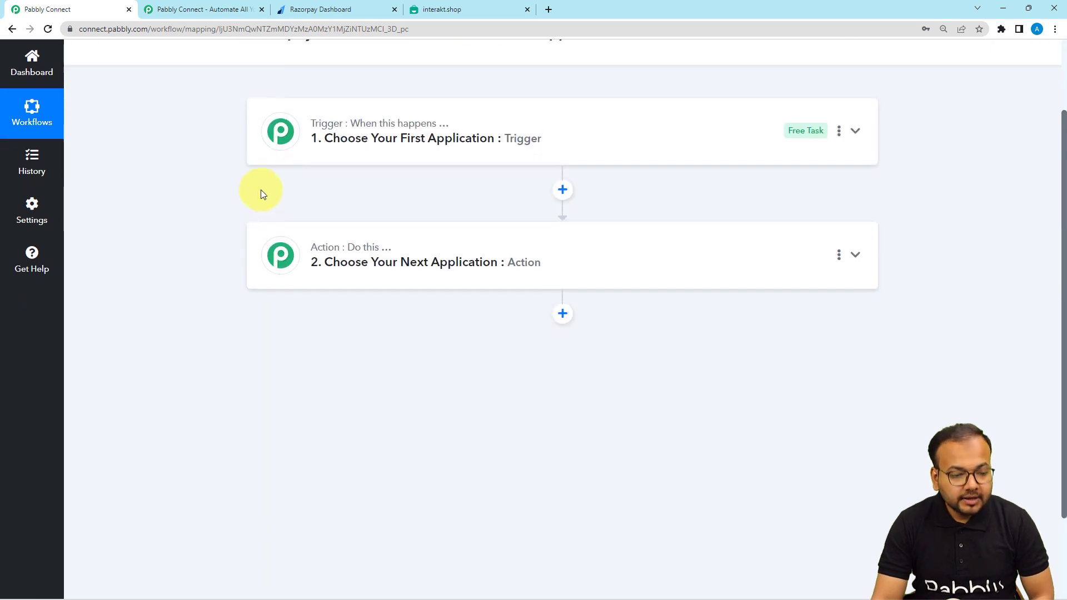
click(375, 120)
scroll(375, 139, down, 2)
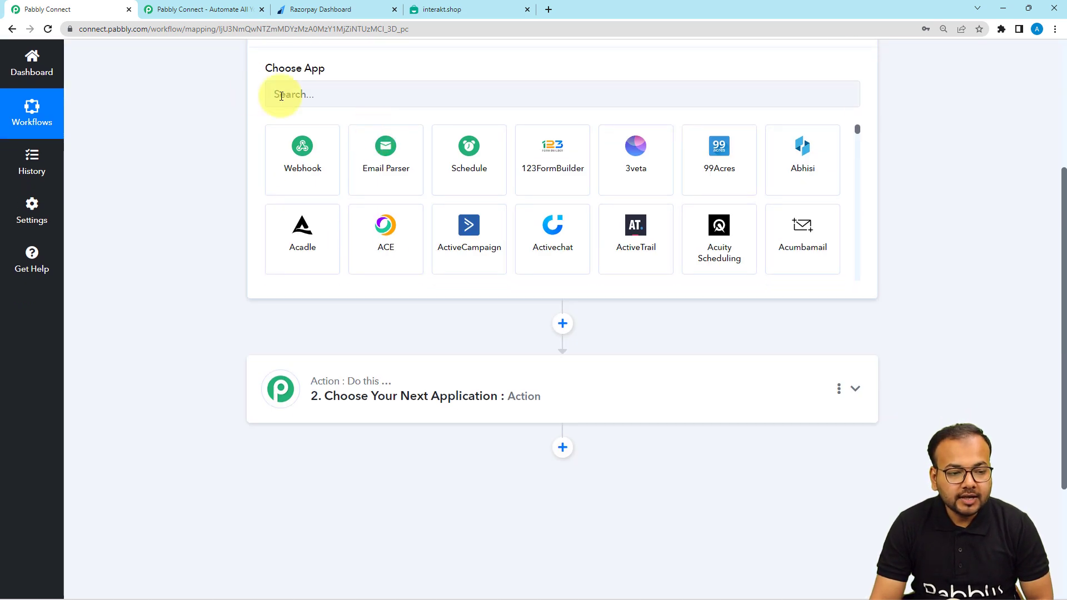
click(460, 98)
text(ra)
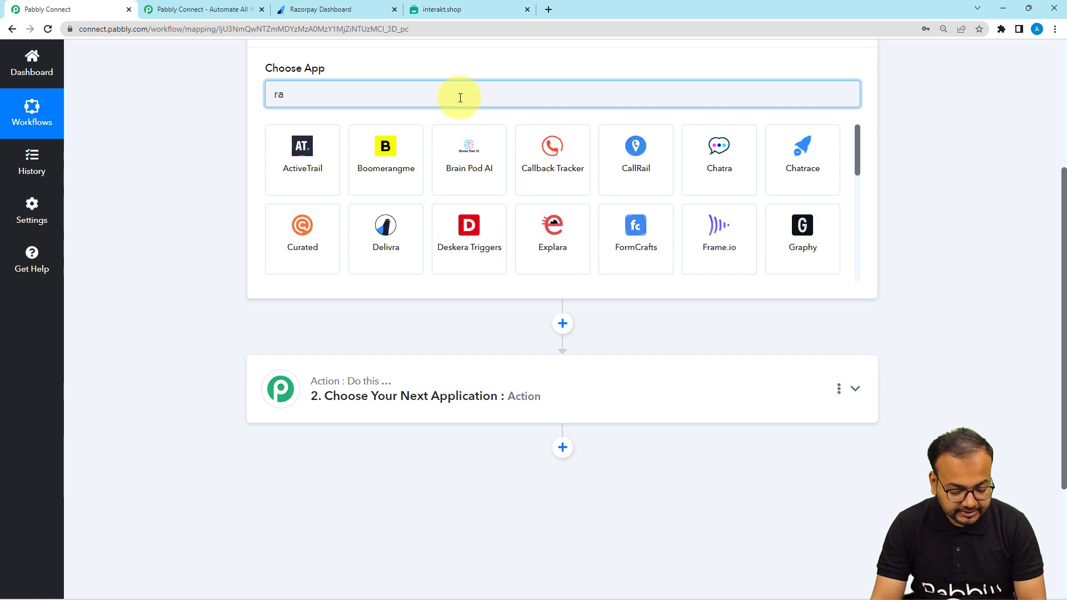
text(zop)
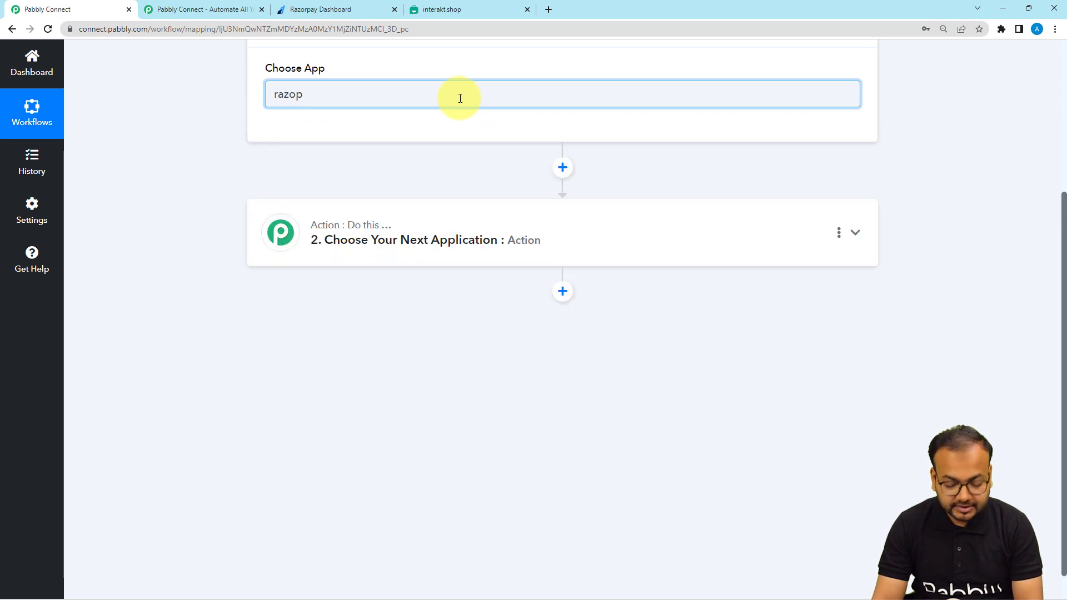
key(BackSpace)
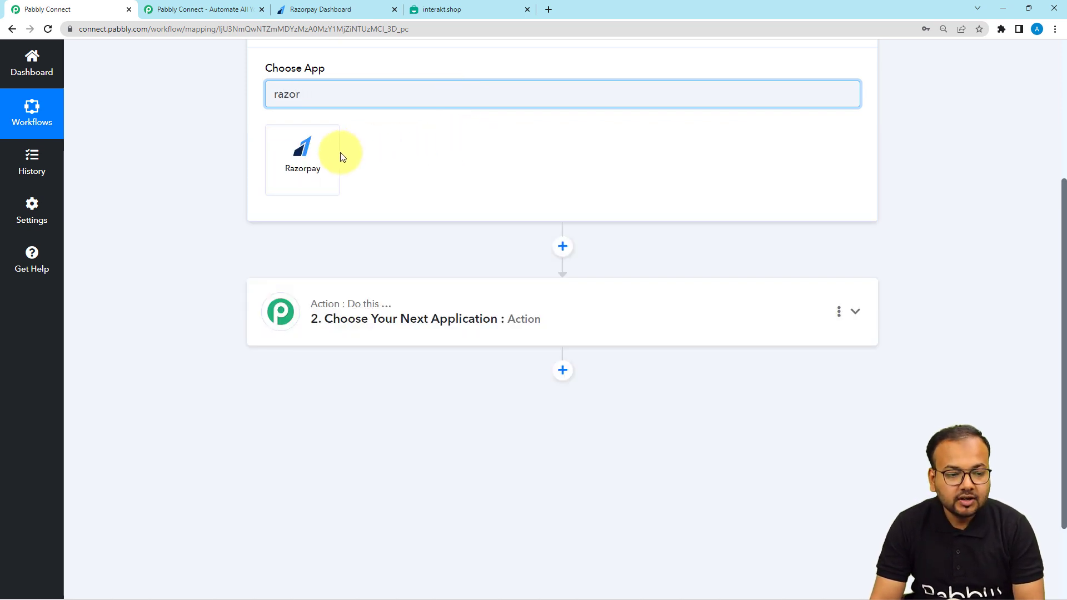
click(294, 166)
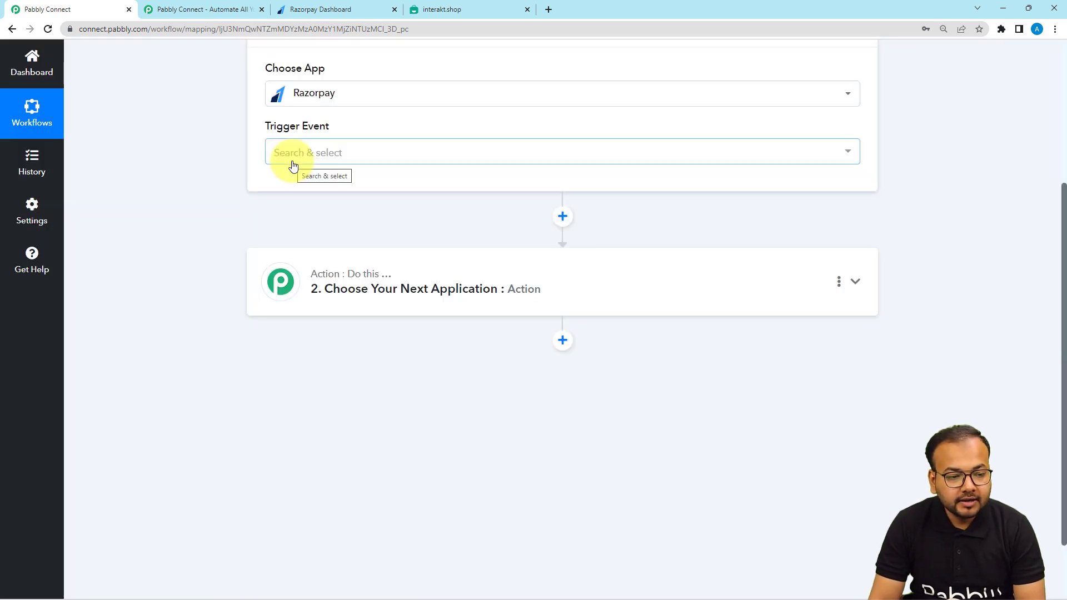
click(293, 156)
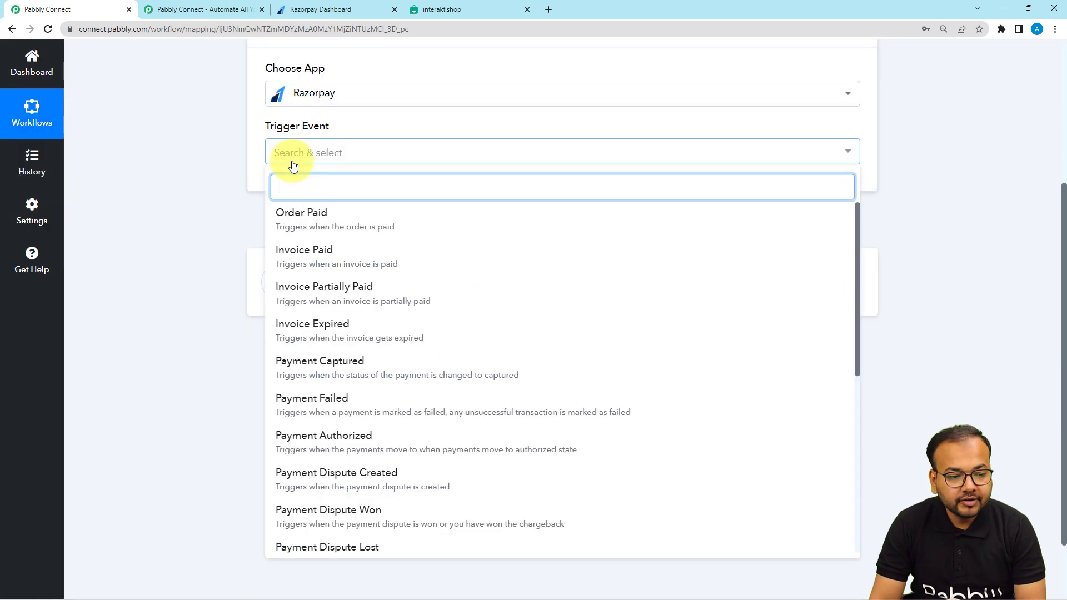
click(294, 257)
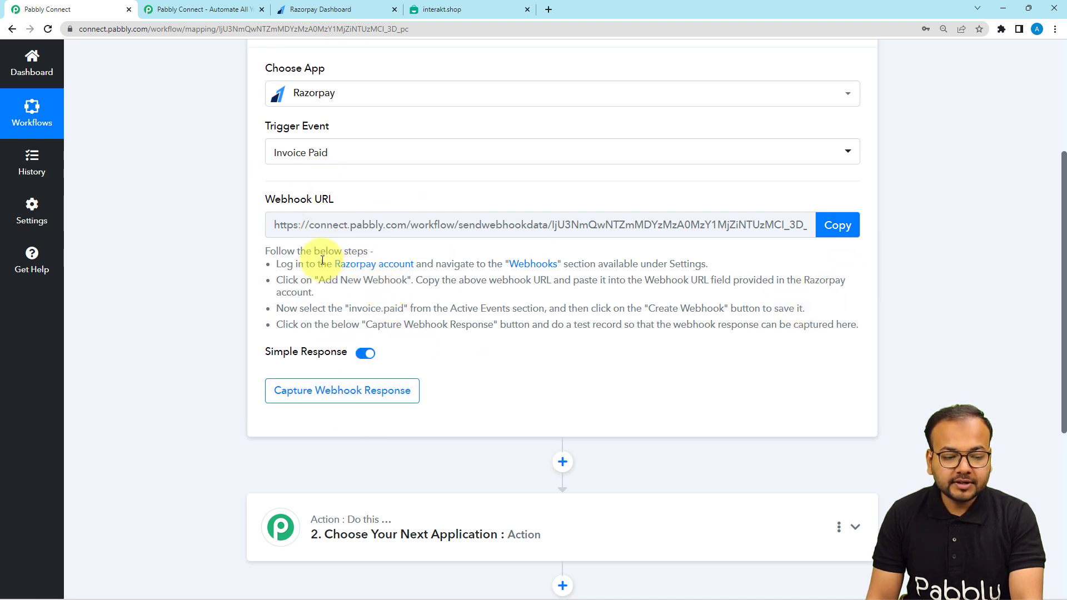
Switch to the Razorpay dashboard, go to the Webhooks account settings, and start adding a new webhook.
drag(323, 259, 356, 254)
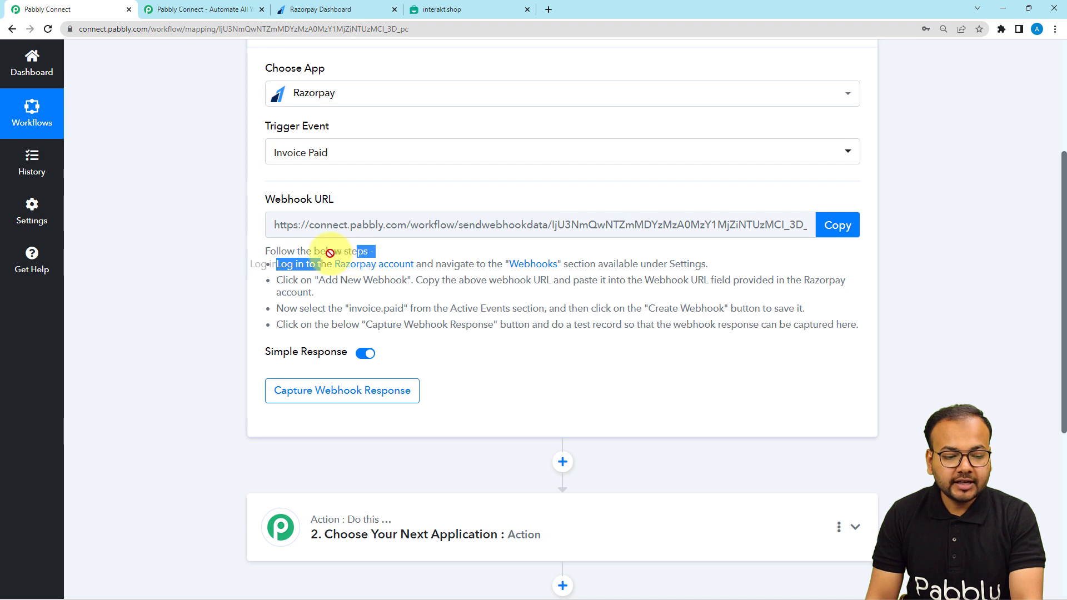
click(328, 10)
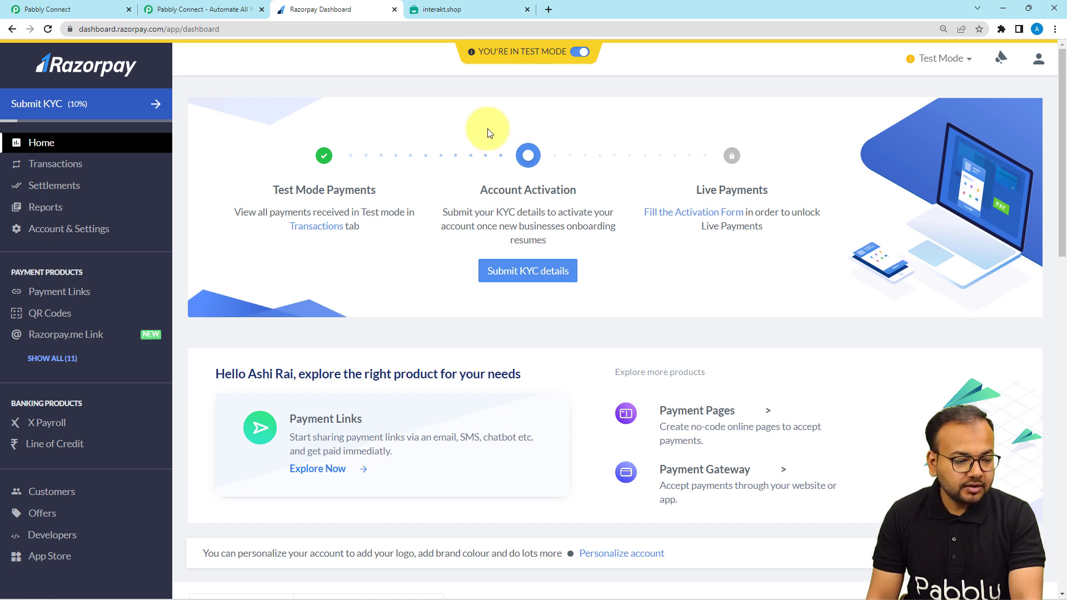
click(48, 228)
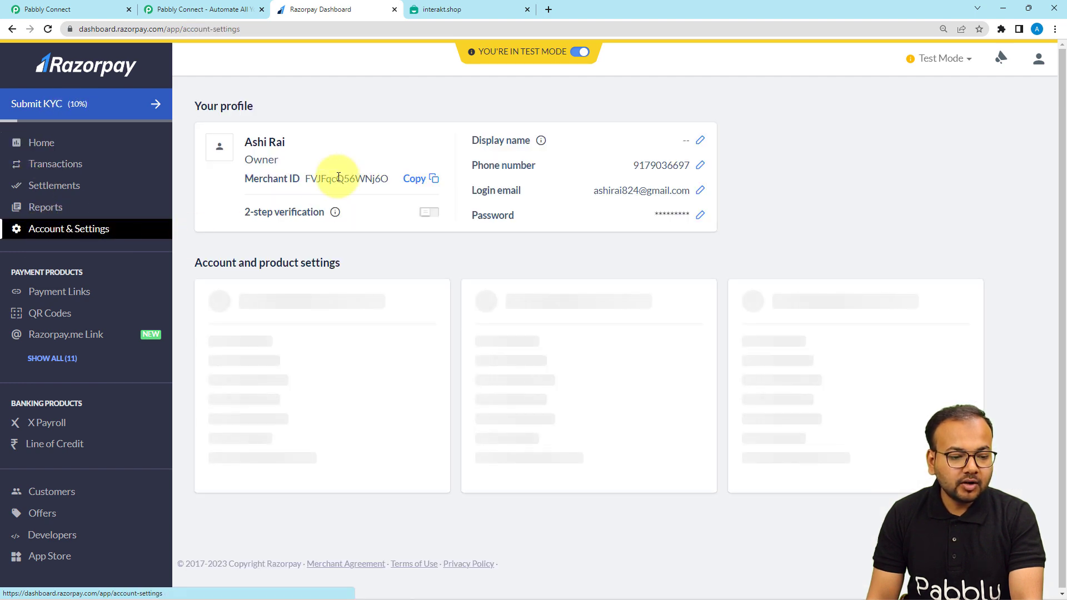
scroll(339, 175, down, 3)
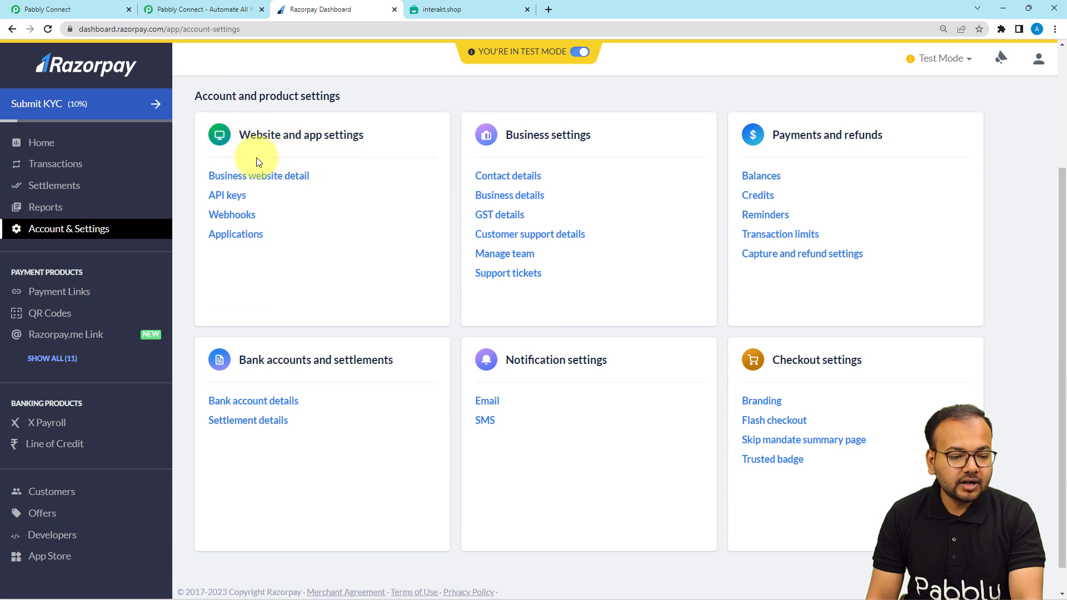
click(224, 217)
scroll(224, 221, down, 3)
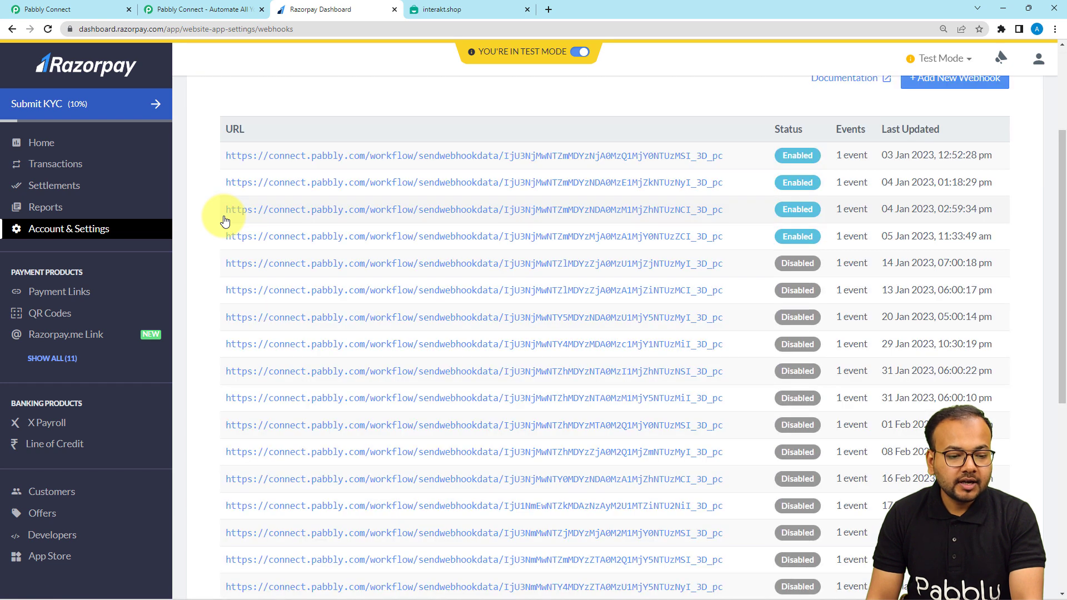
scroll(224, 220, up, 3)
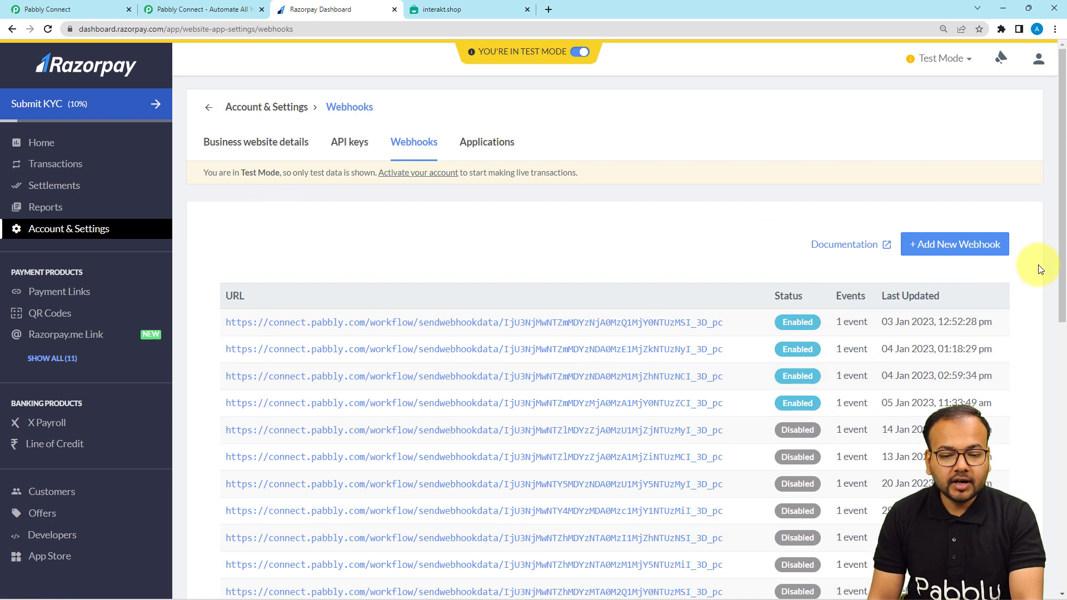
click(962, 252)
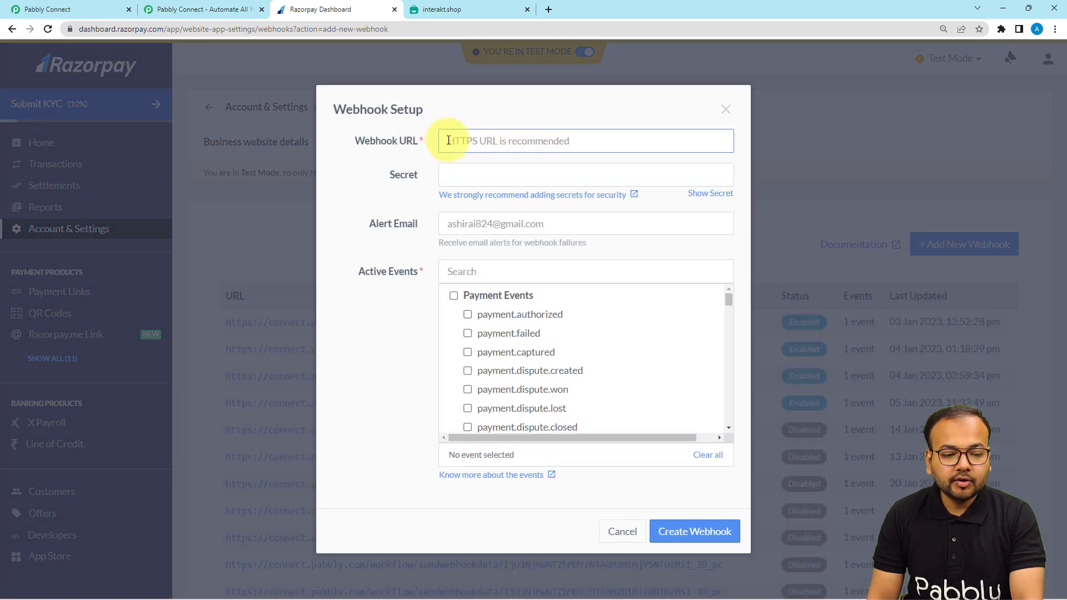
Copy the trigger's webhook URL from Pabbly Connect and paste it as the Webhook URL in Razorpay's webhook setup.
click(106, 15)
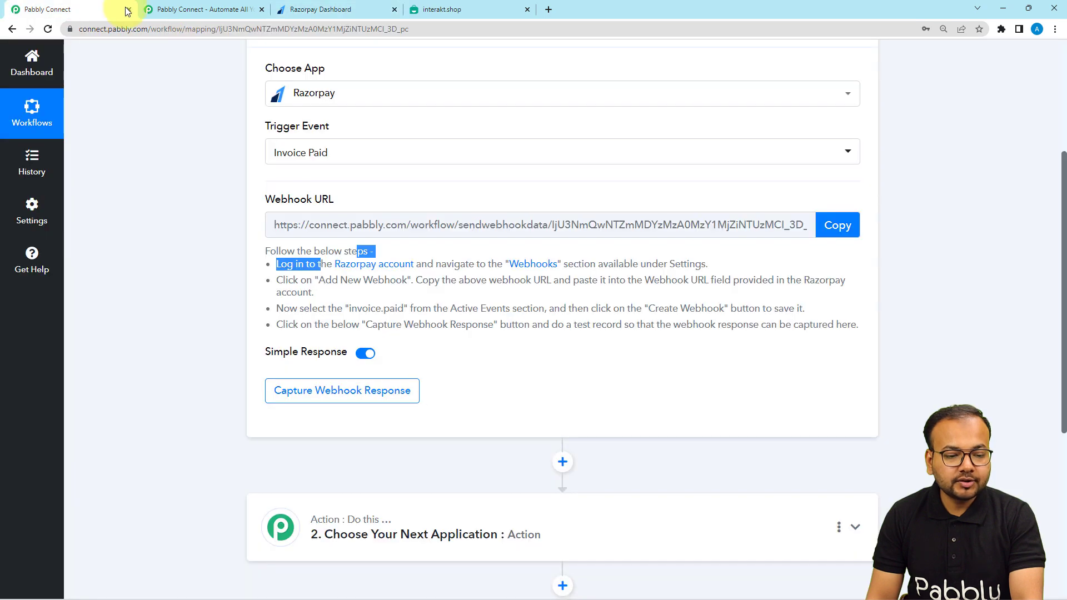
click(850, 234)
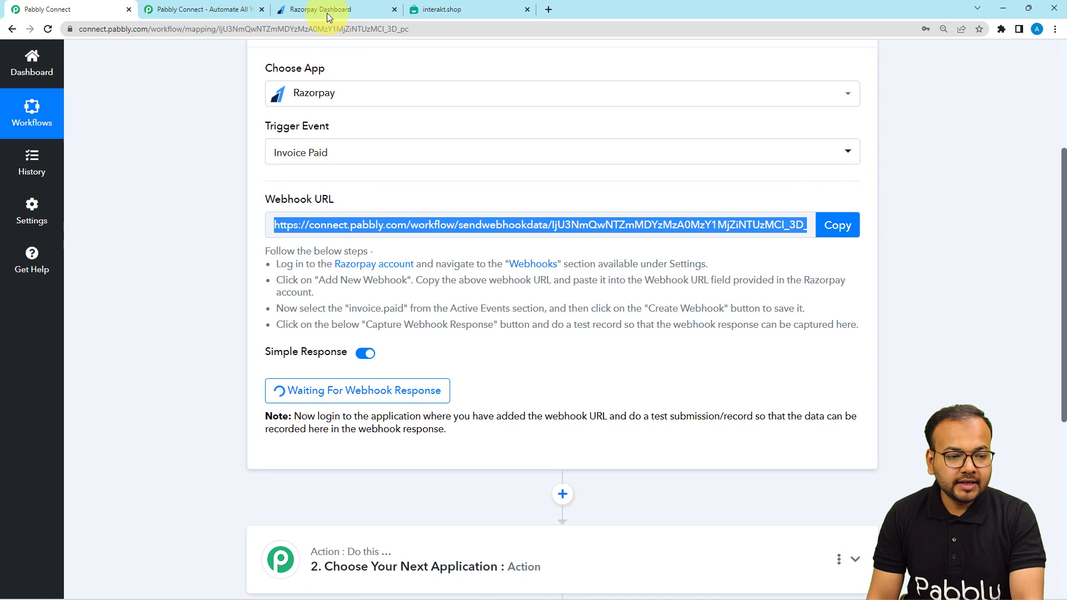
click(320, 10)
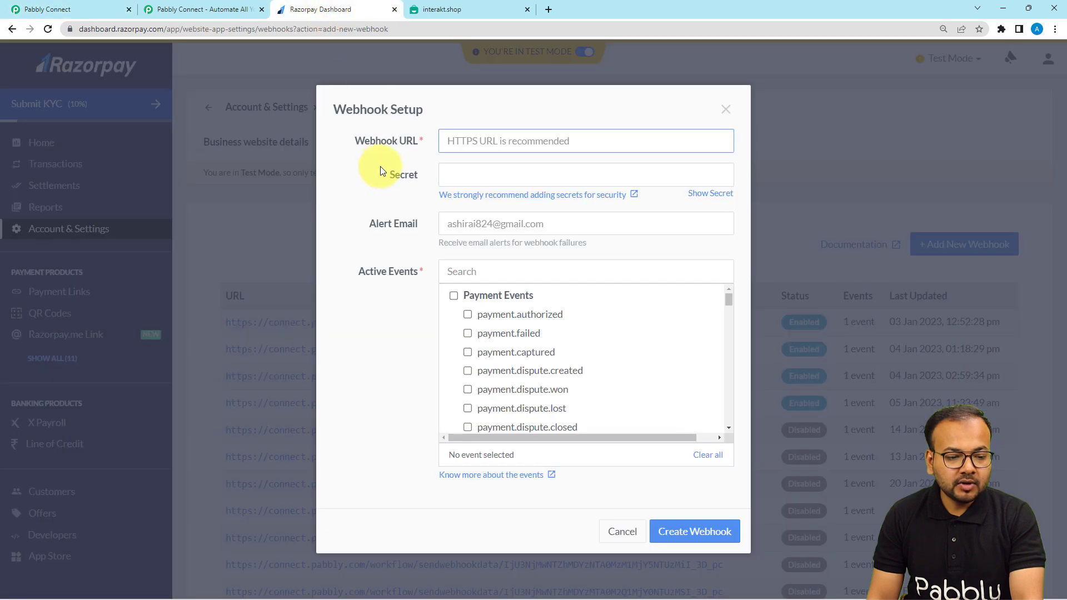
right_click(451, 143)
click(470, 233)
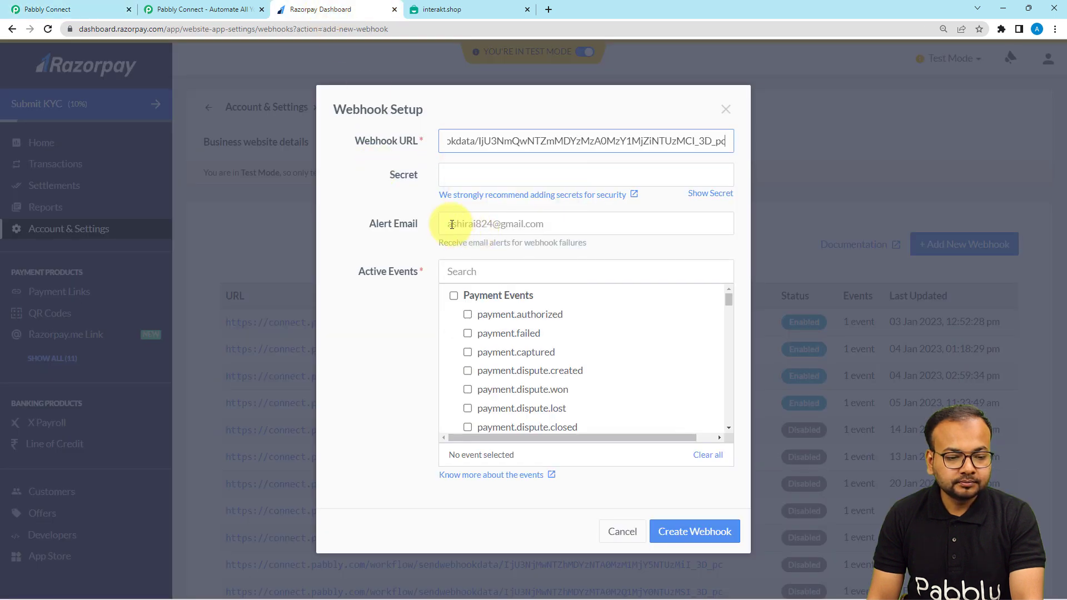
click(406, 215)
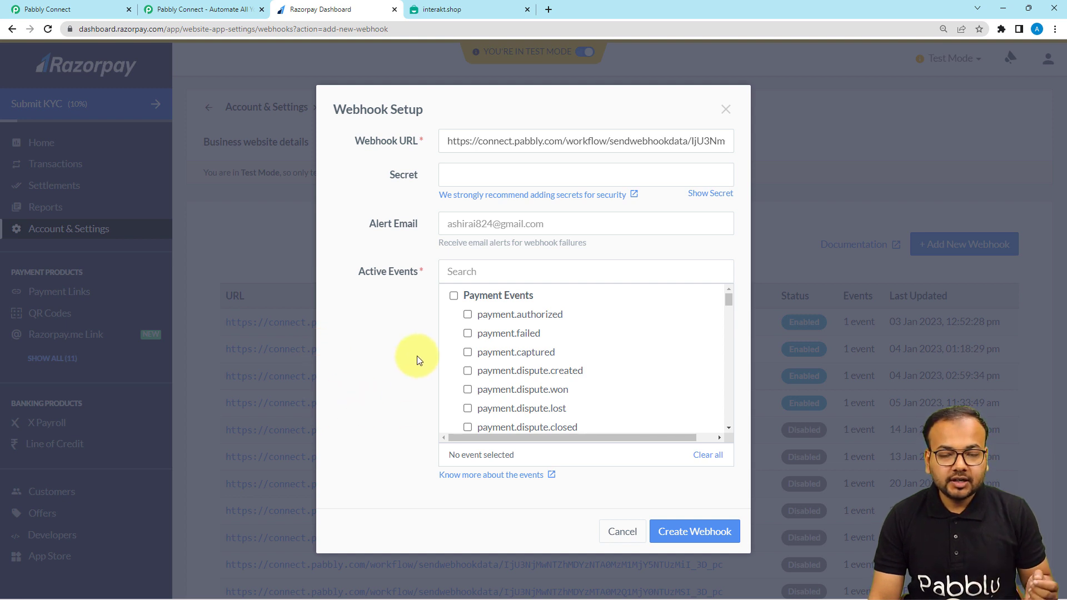
Enable the invoice.paid active event for the new webhook and create the webhook.
scroll(472, 378, down, 5)
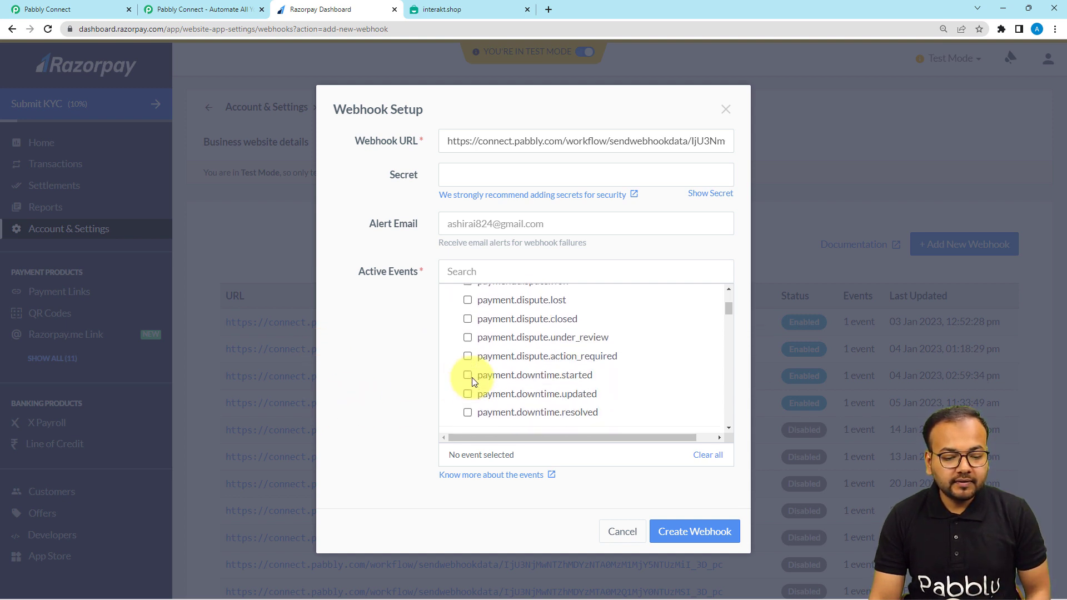
scroll(472, 378, down, 2)
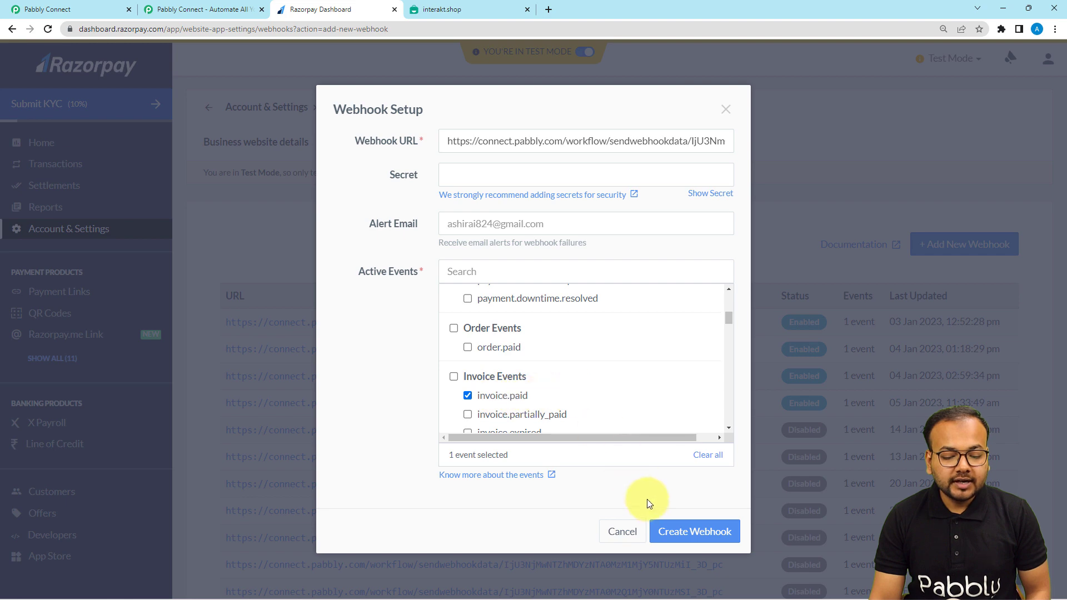
click(673, 530)
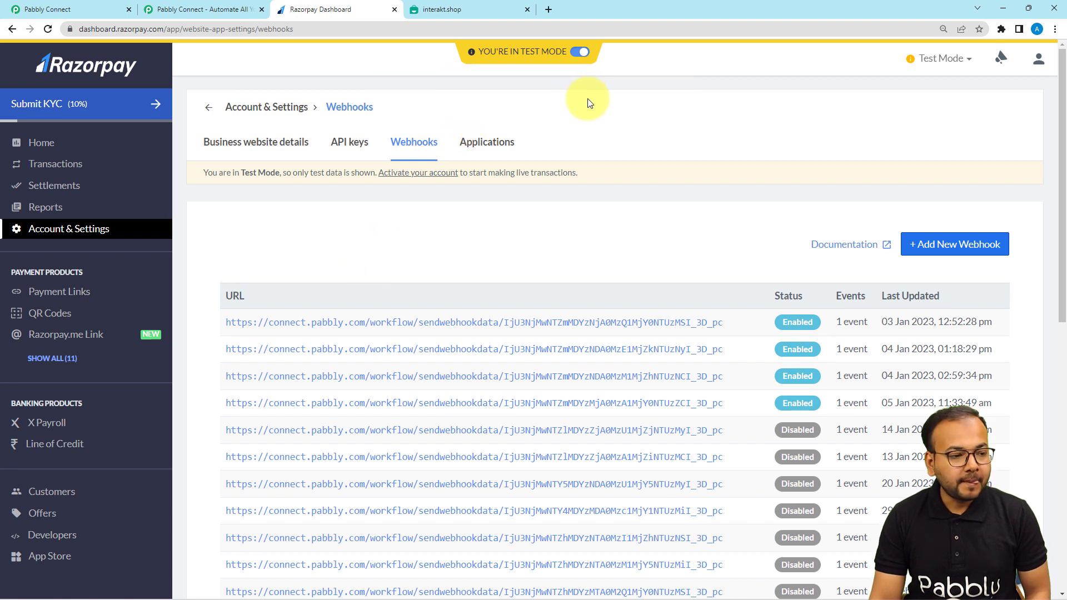
Switch to Pabbly Connect and examine the trigger's webhook response status and its note about doing a test submission.
click(85, 9)
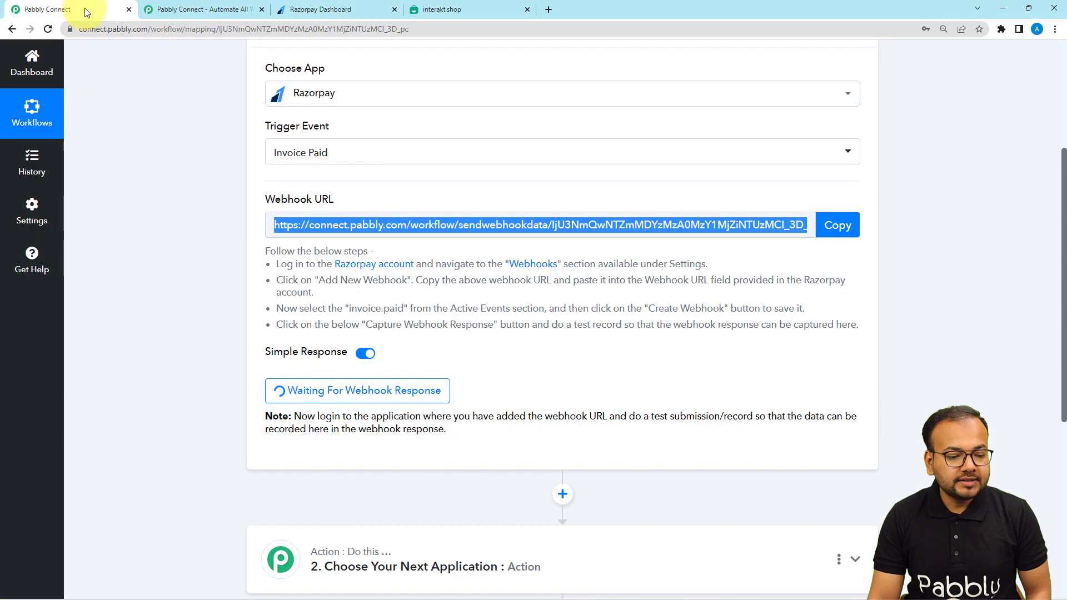
click(789, 274)
scroll(611, 275, down, 3)
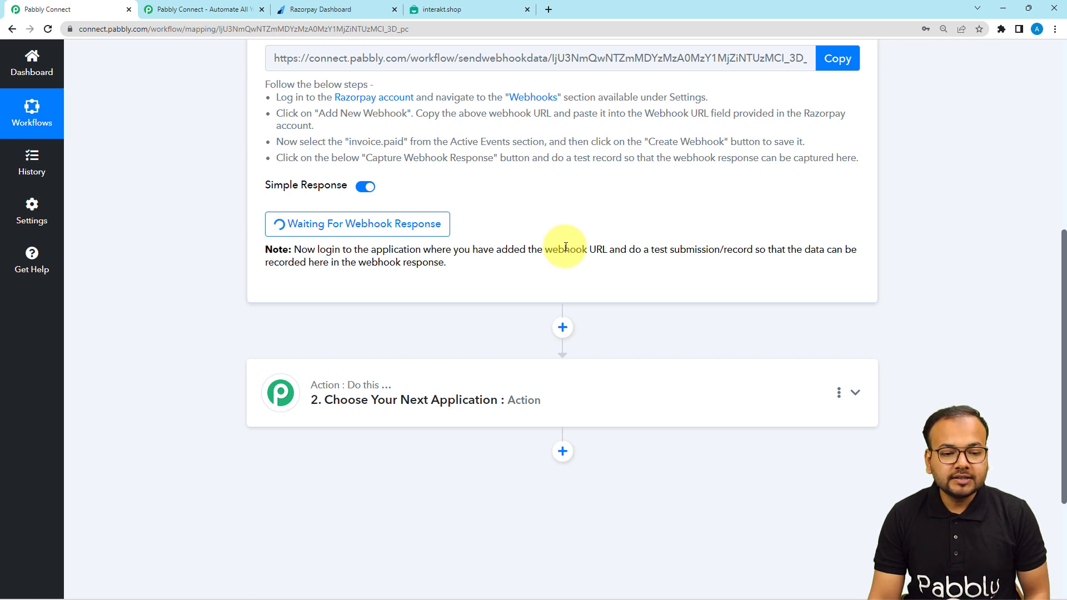
scroll(565, 247, up, 1)
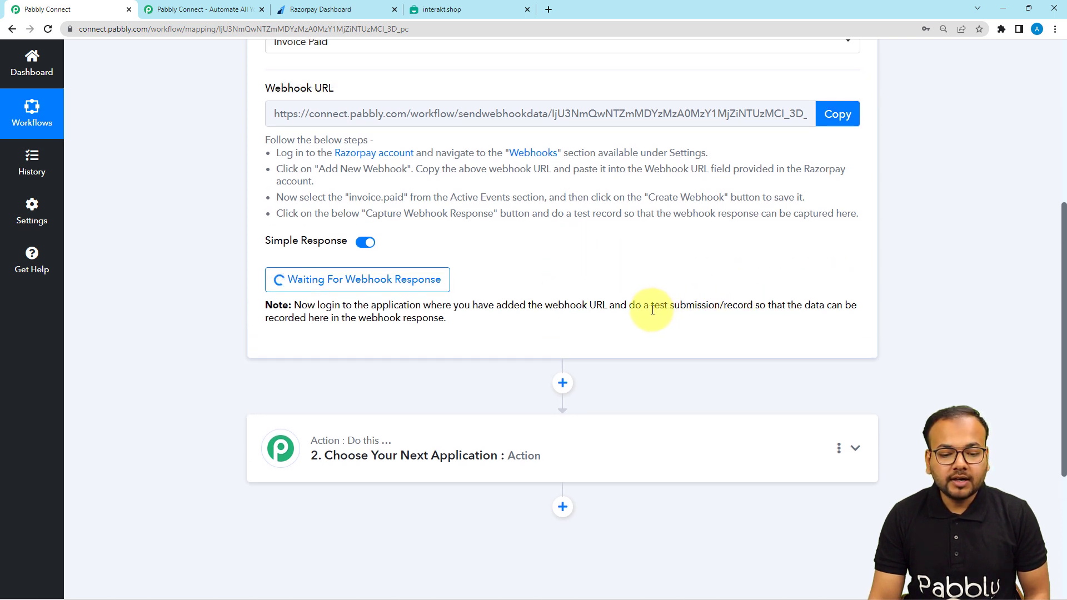
drag(651, 306, 716, 309)
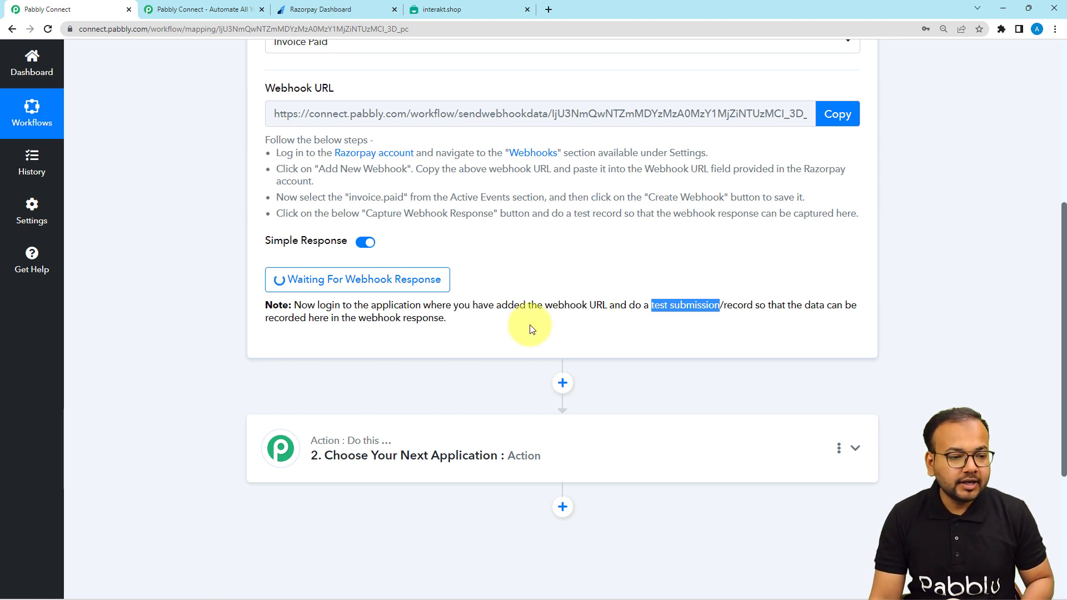
Switch to the Razorpay dashboard, go to Invoices among the payment products, and start creating a new invoice.
click(290, 10)
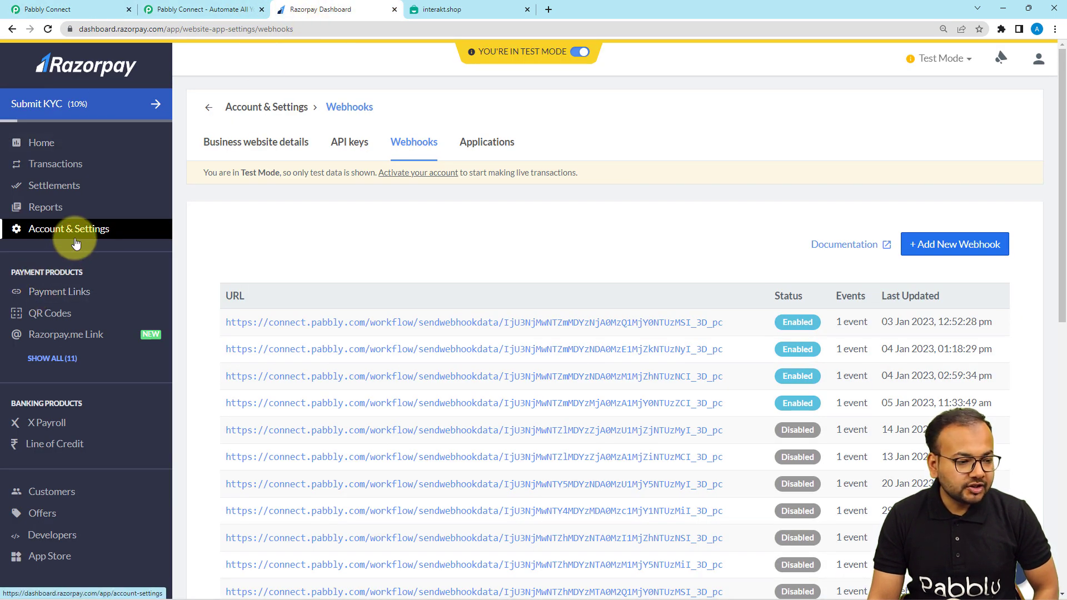
click(51, 144)
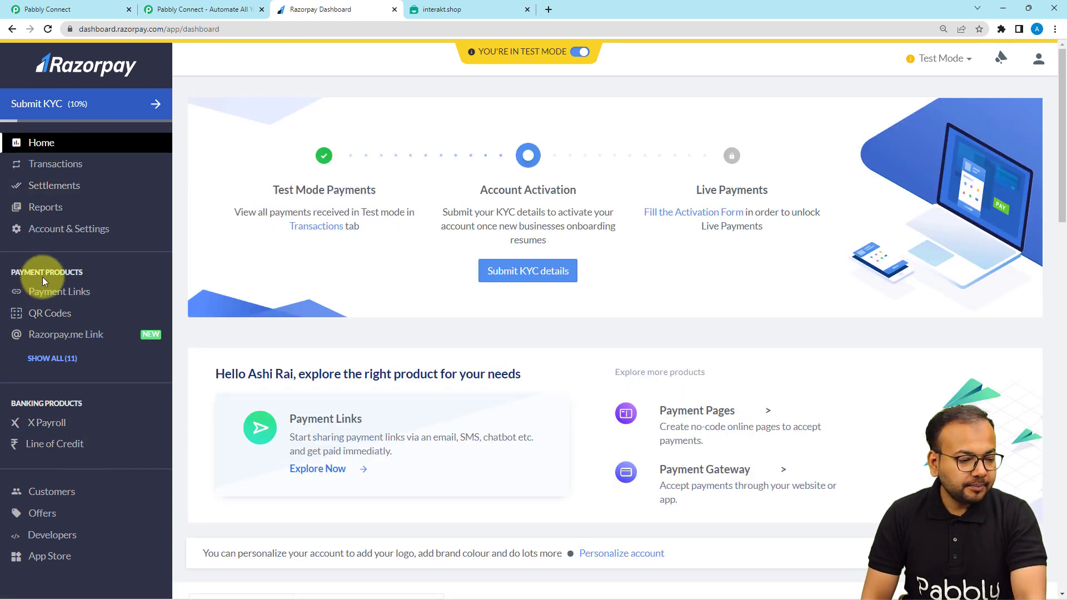
click(44, 360)
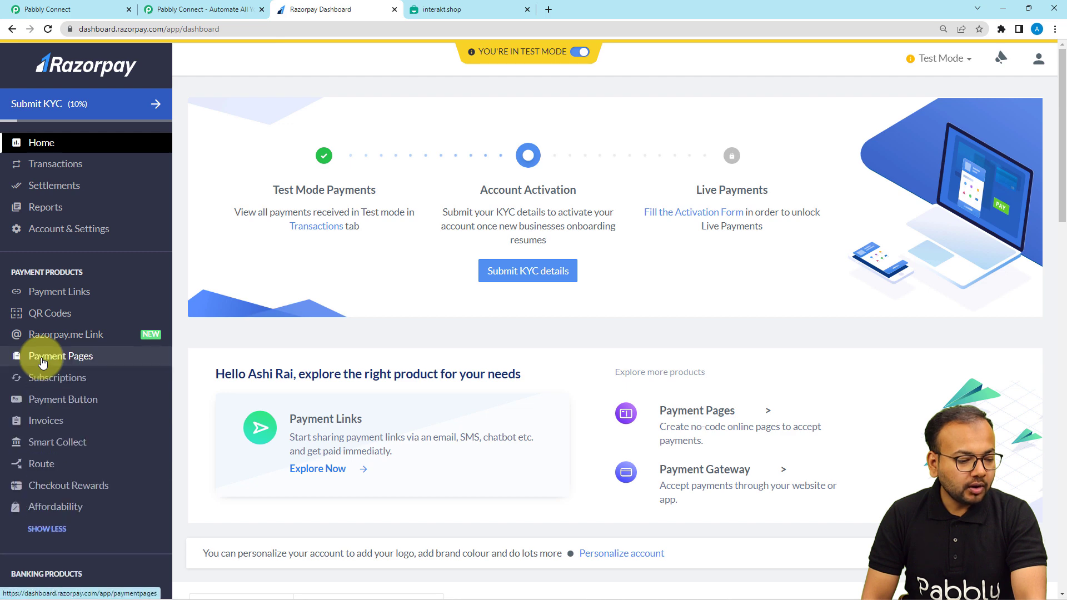
scroll(43, 359, down, 2)
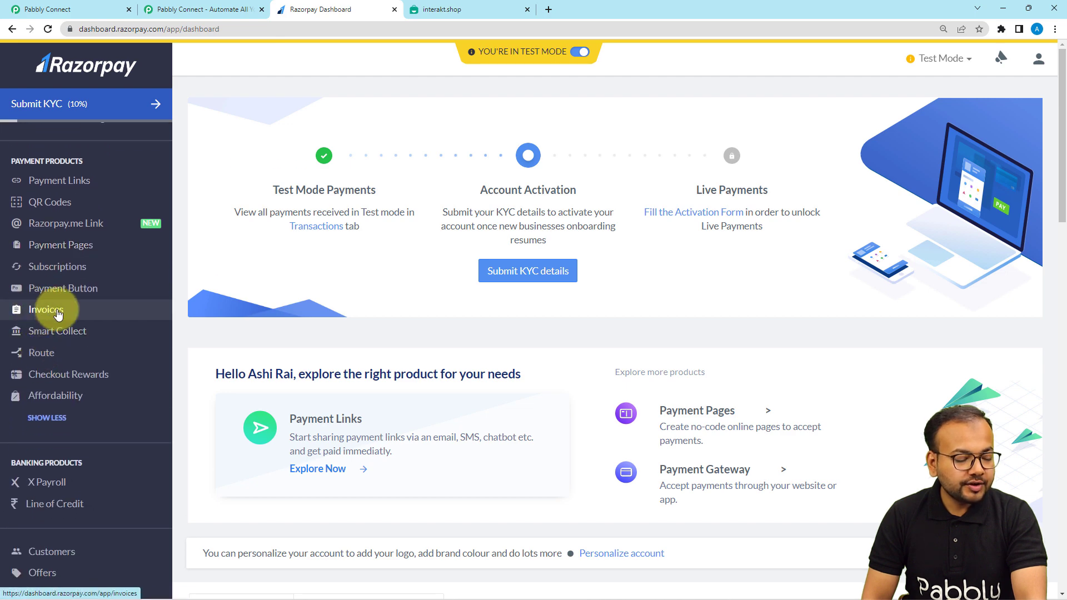
click(59, 312)
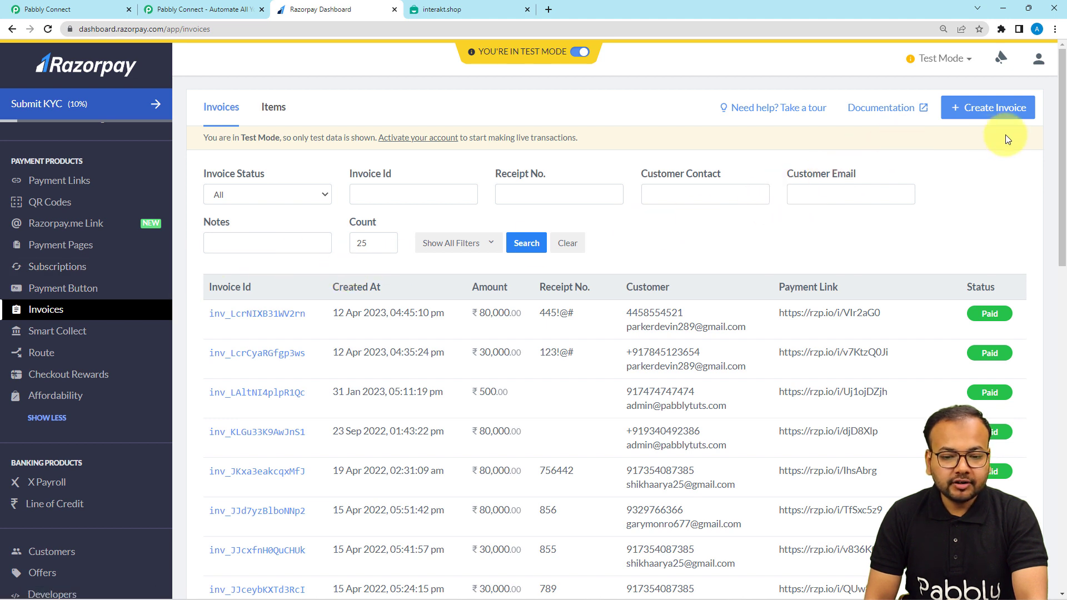
click(969, 109)
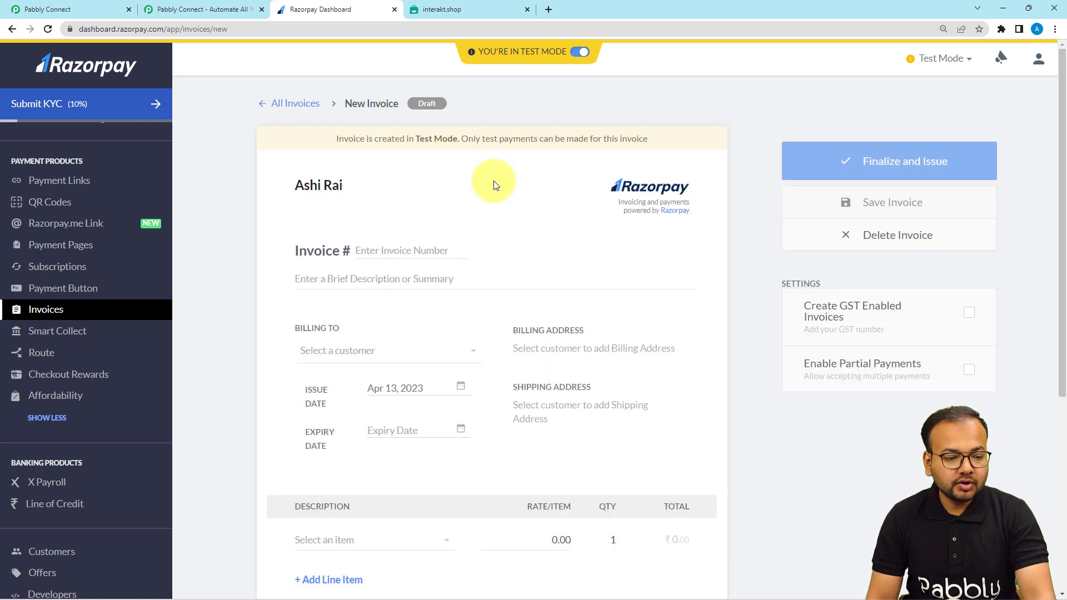
Set the invoice number to 344!@# and enter "This is a test invoice" as its description.
click(406, 250)
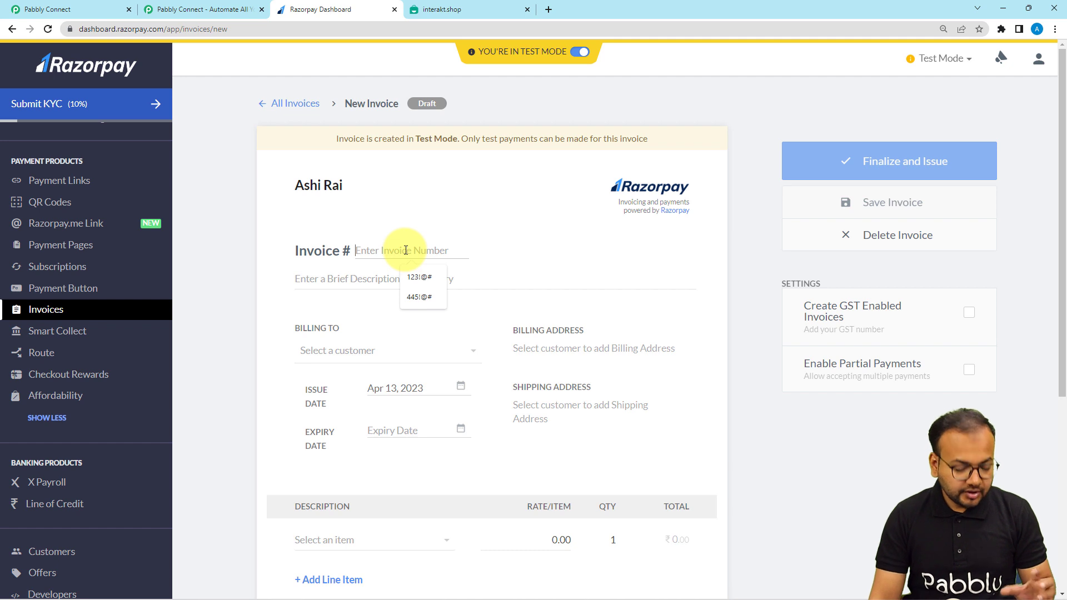
text(344)
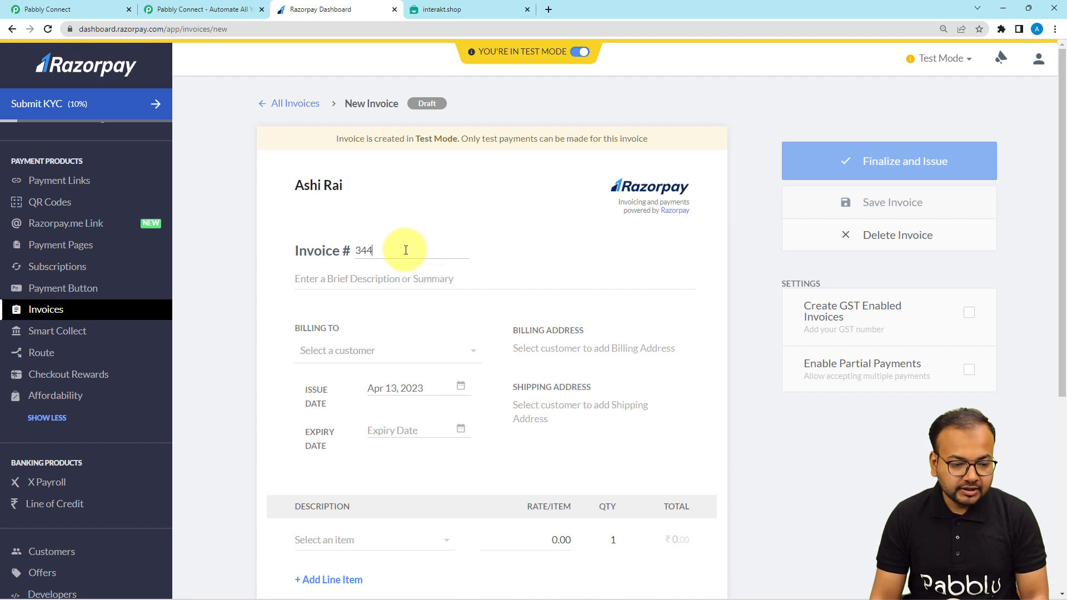
text(!@#)
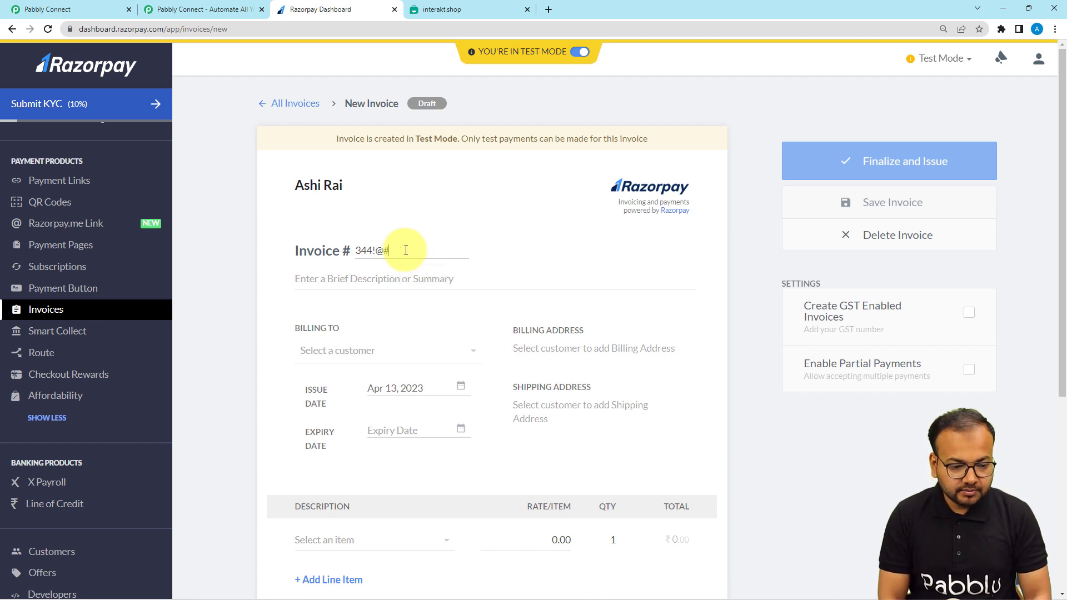
click(407, 284)
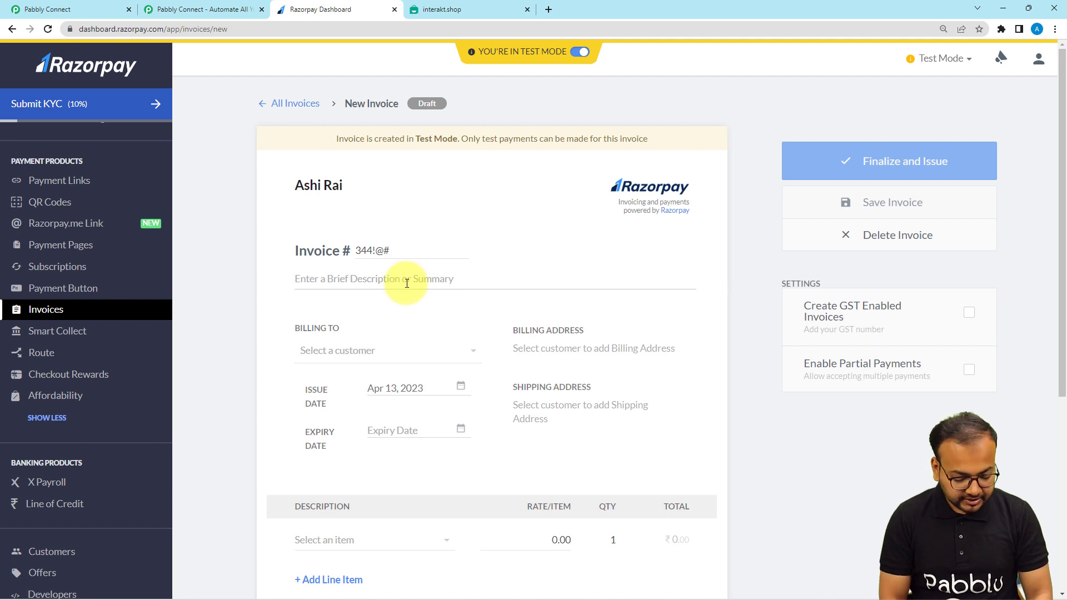
text(This)
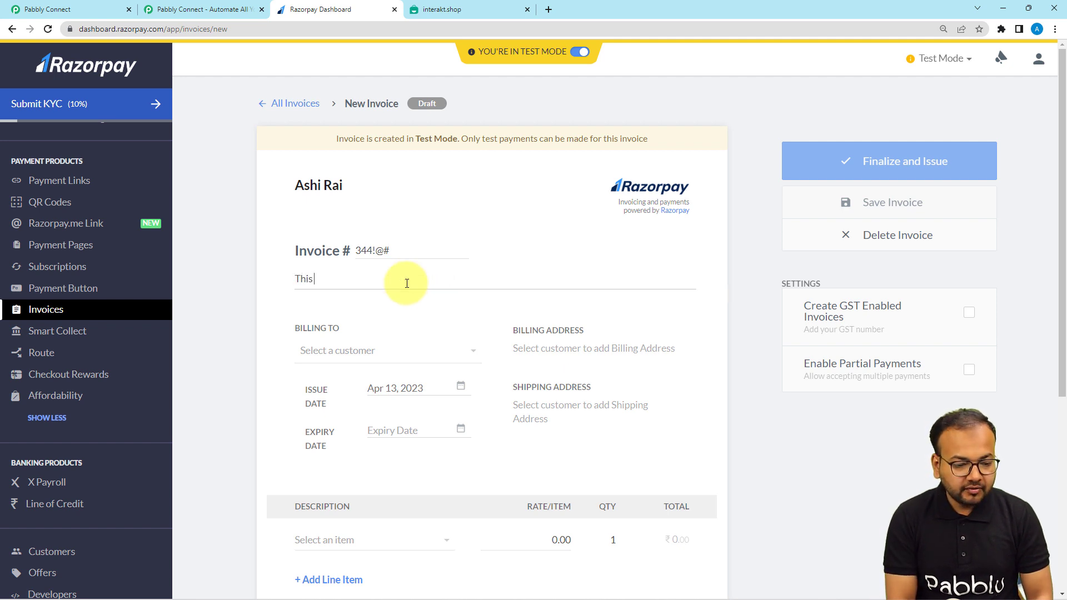
text( is a)
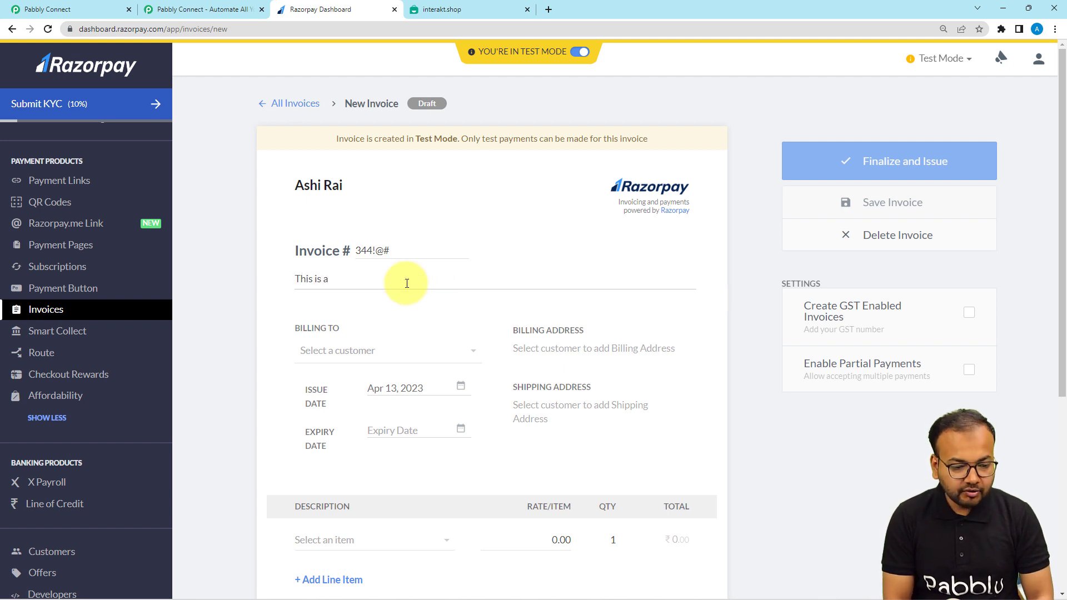
text( test)
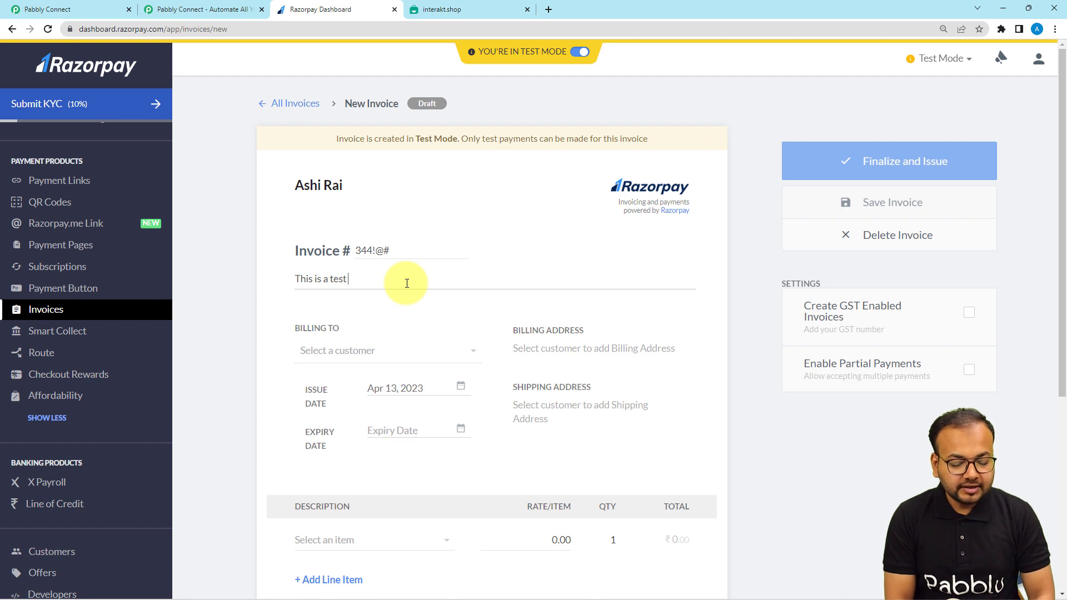
text( invois)
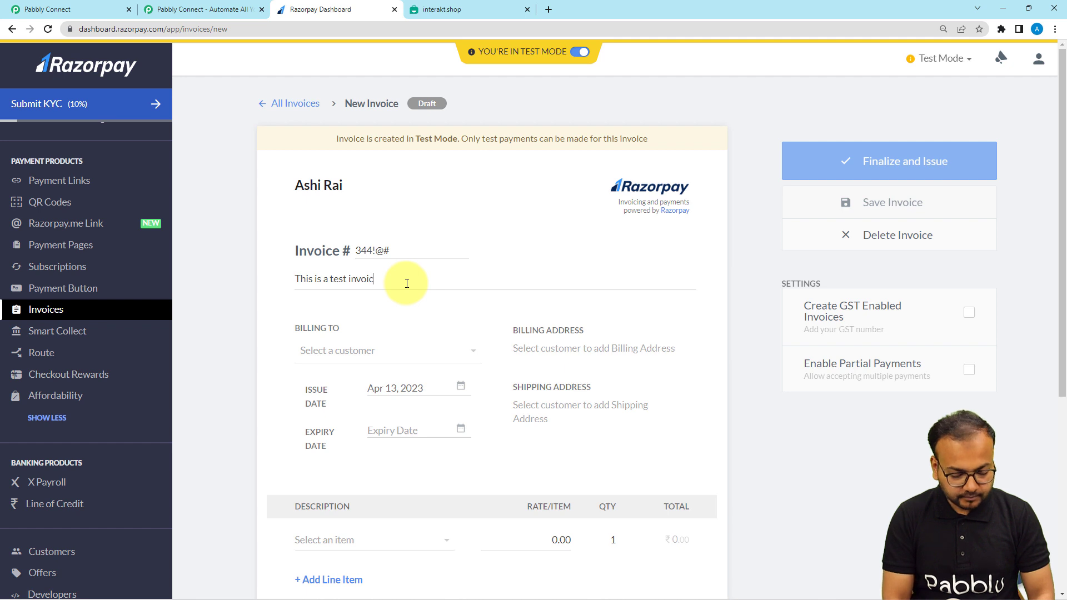
text(e)
Set the invoice's expiry date to Apr 20, 2023.
scroll(407, 283, down, 2)
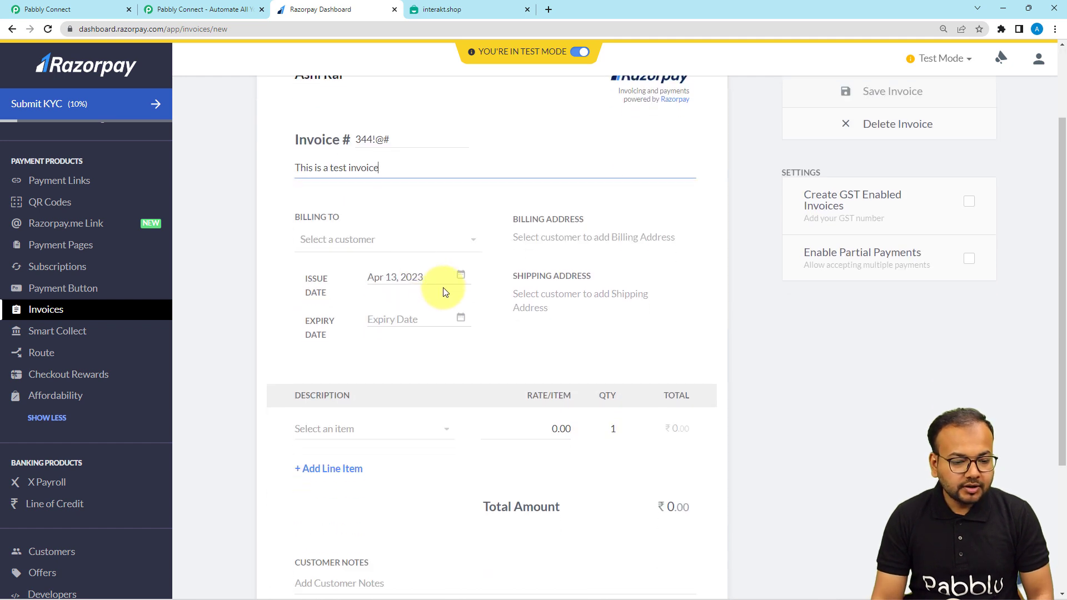
click(459, 317)
click(505, 498)
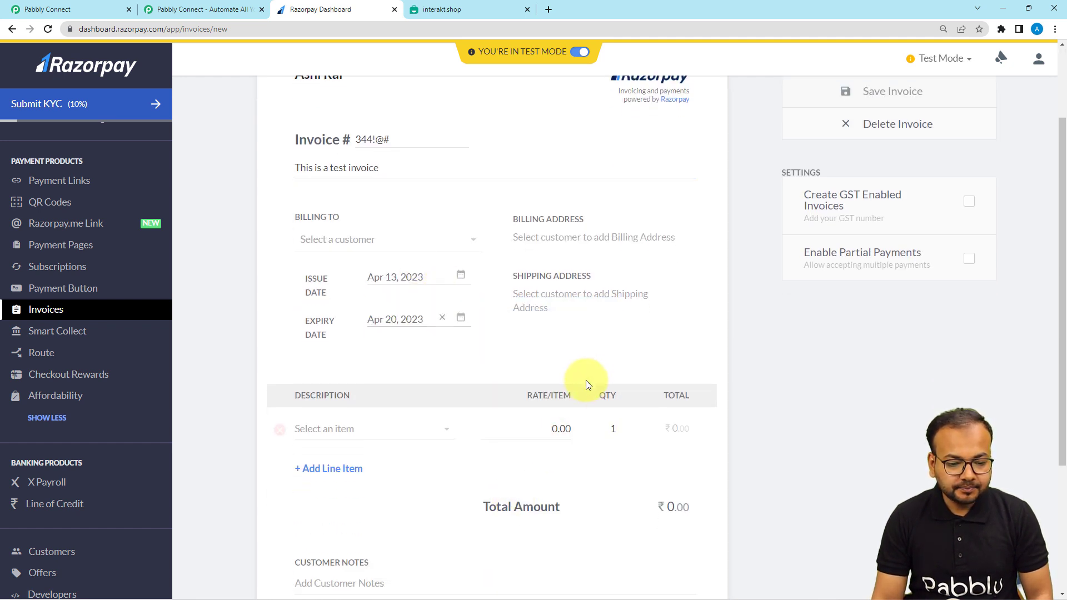
Choose Camera as the item for the invoice's first line.
scroll(589, 371, down, 1)
scroll(588, 369, down, 2)
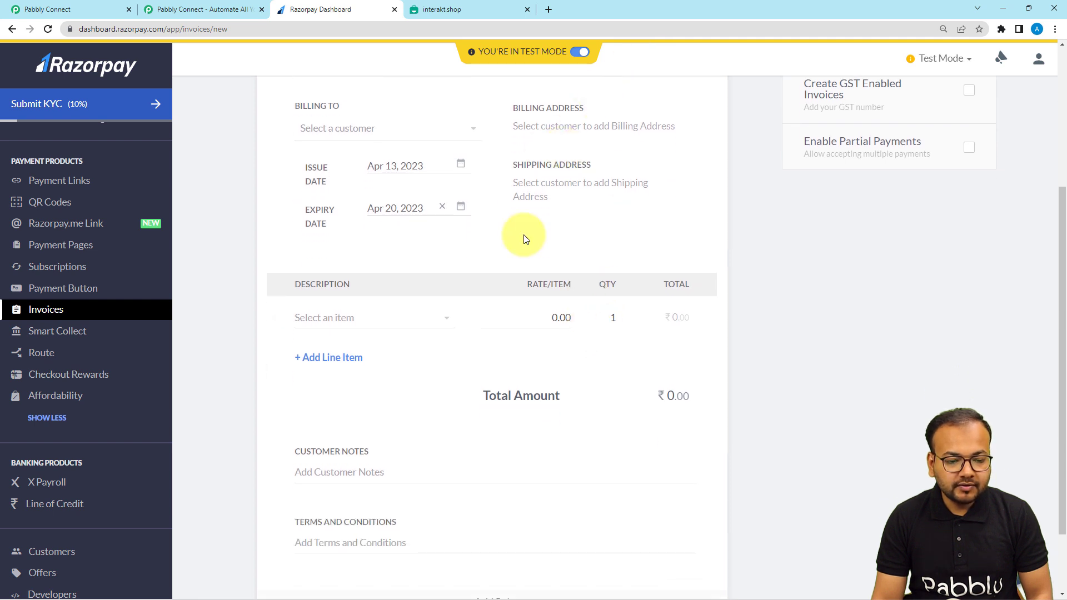
scroll(545, 228, up, 2)
scroll(539, 311, down, 2)
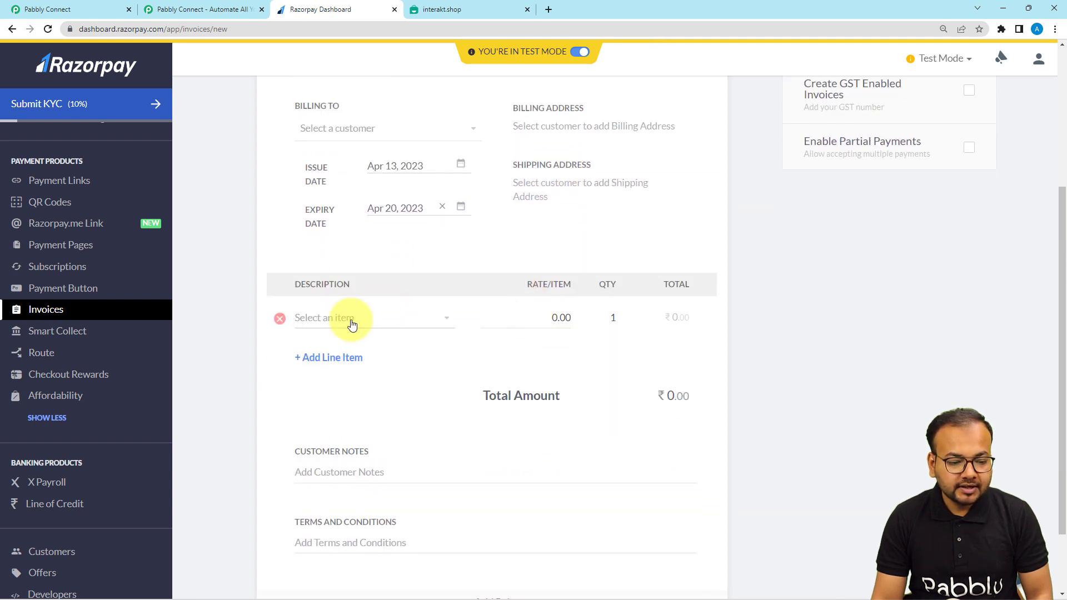
click(352, 324)
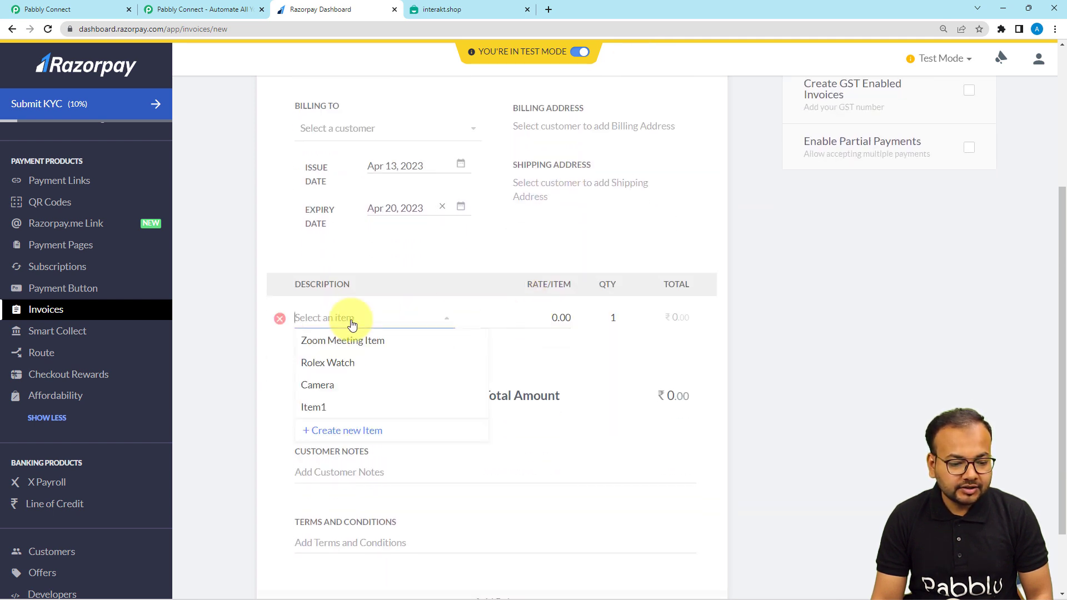
click(324, 383)
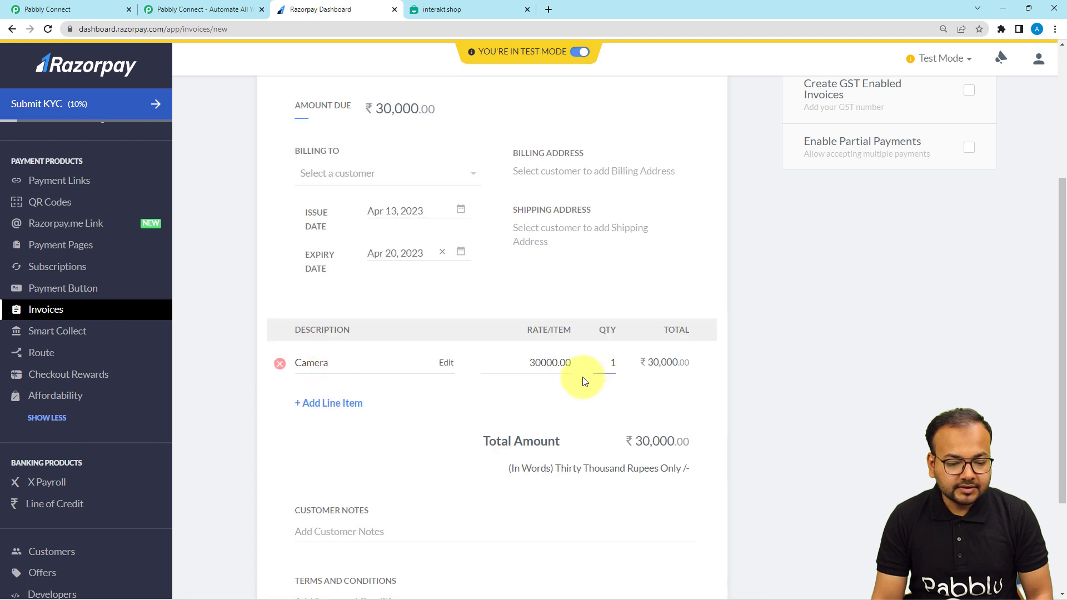
Review the invoice form and choose the existing test customer as the Billing To contact.
scroll(345, 386, down, 3)
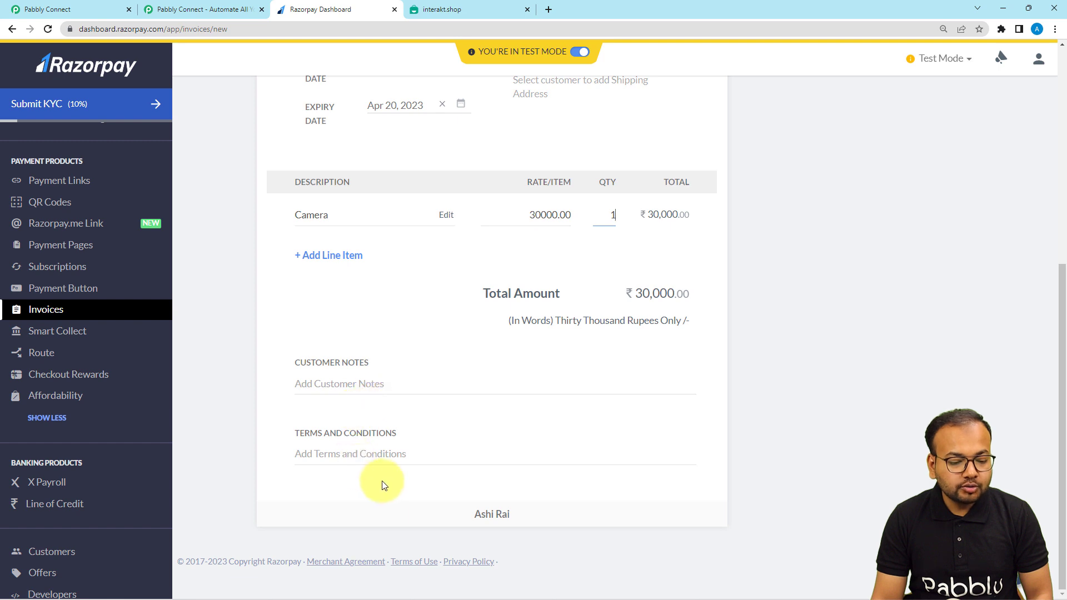
scroll(387, 482, up, 4)
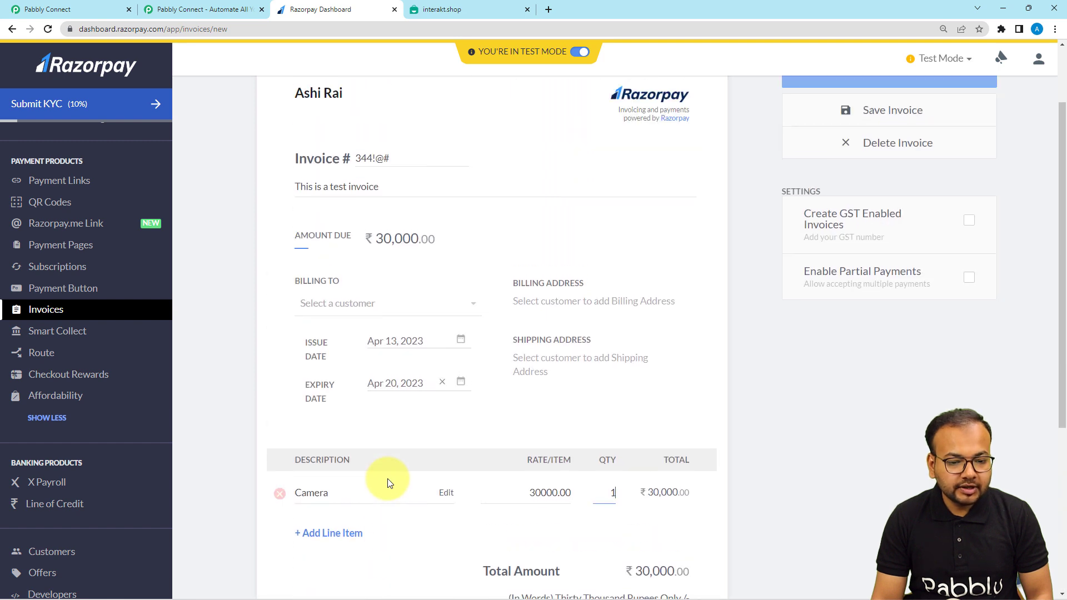
scroll(388, 482, down, 4)
scroll(387, 482, up, 6)
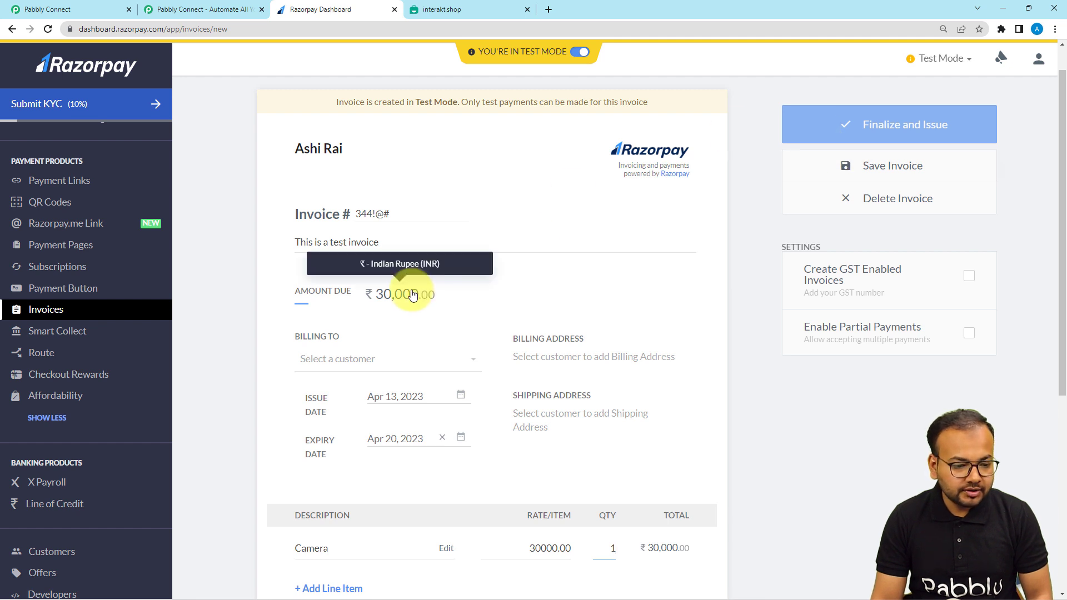
scroll(447, 240, down, 1)
scroll(447, 240, down, 5)
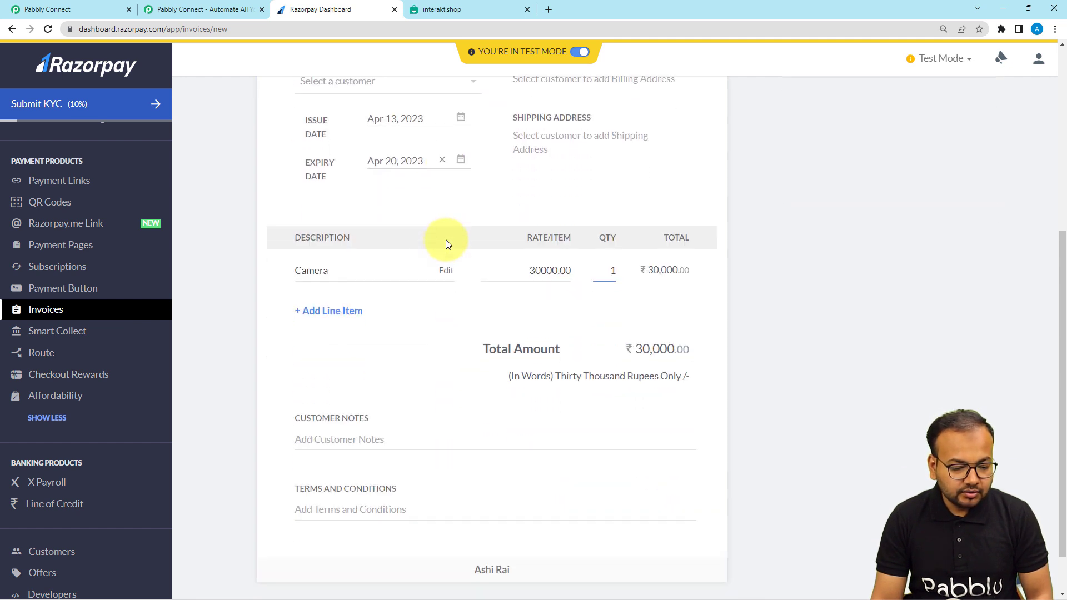
scroll(402, 439, up, 3)
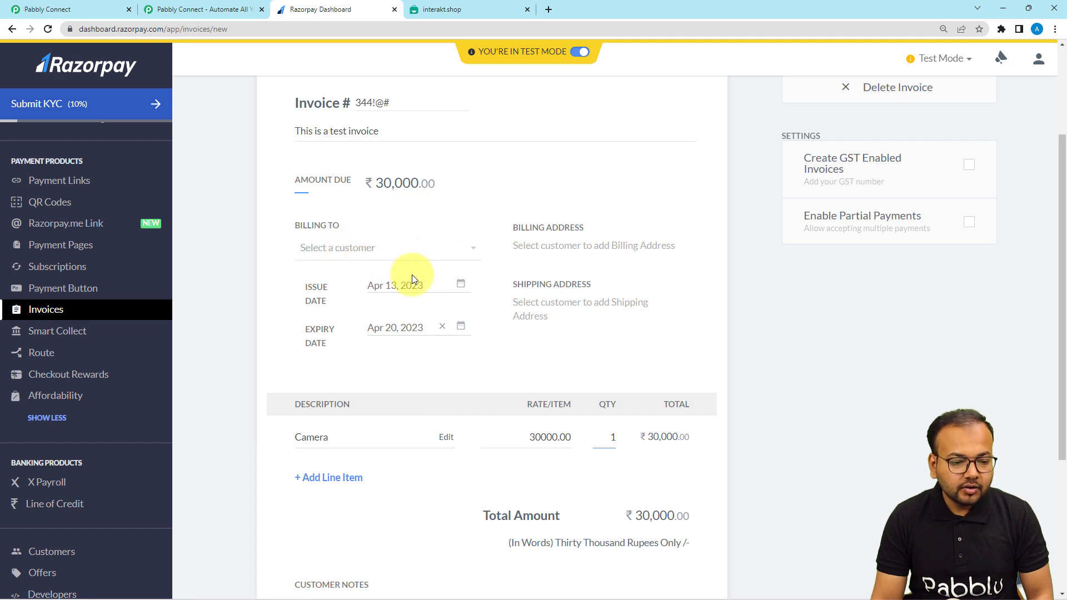
click(362, 248)
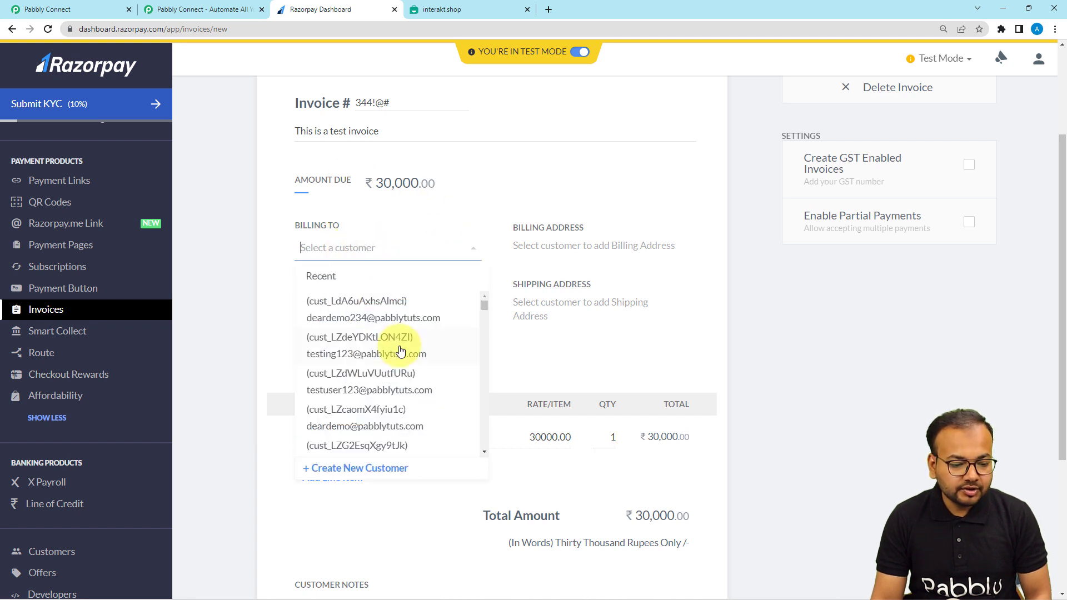
scroll(391, 395, down, 3)
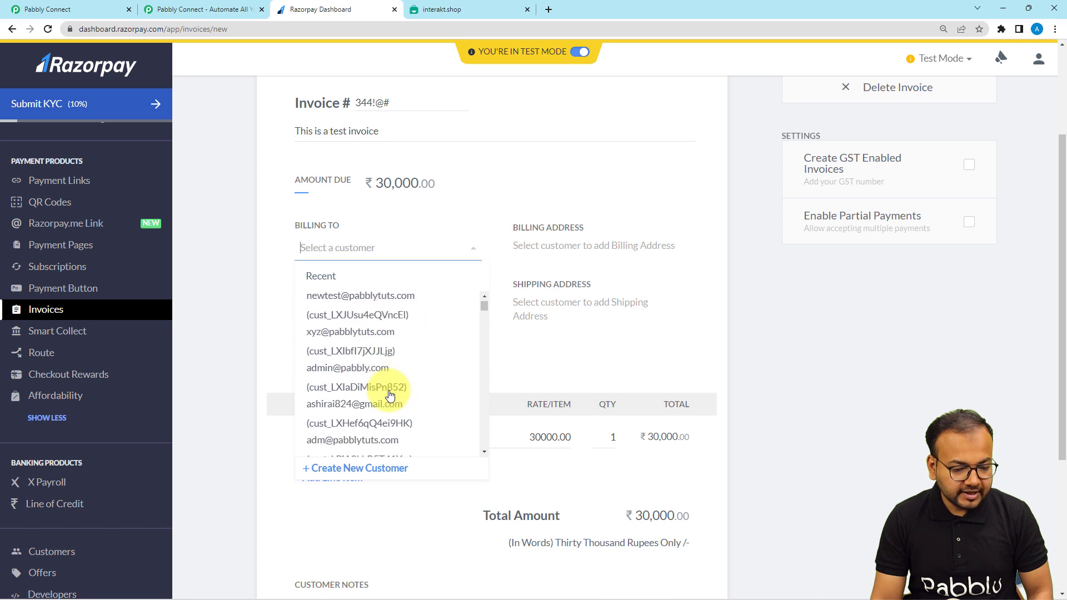
click(391, 395)
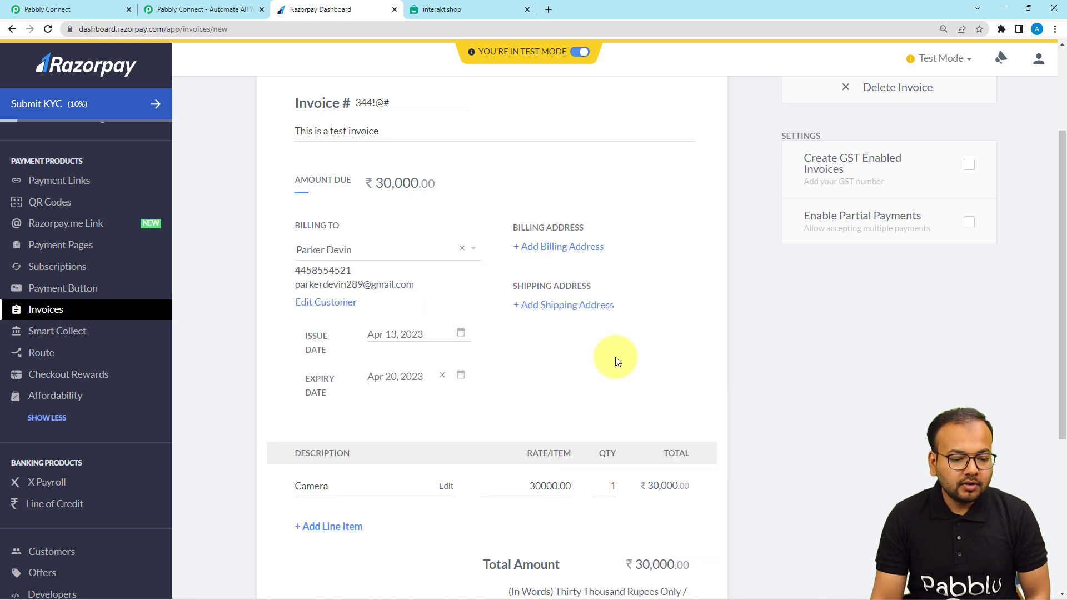
Finalize and issue the test invoice, sending it to the customer's phone number and e-mail address.
scroll(617, 362, down, 1)
scroll(617, 362, up, 4)
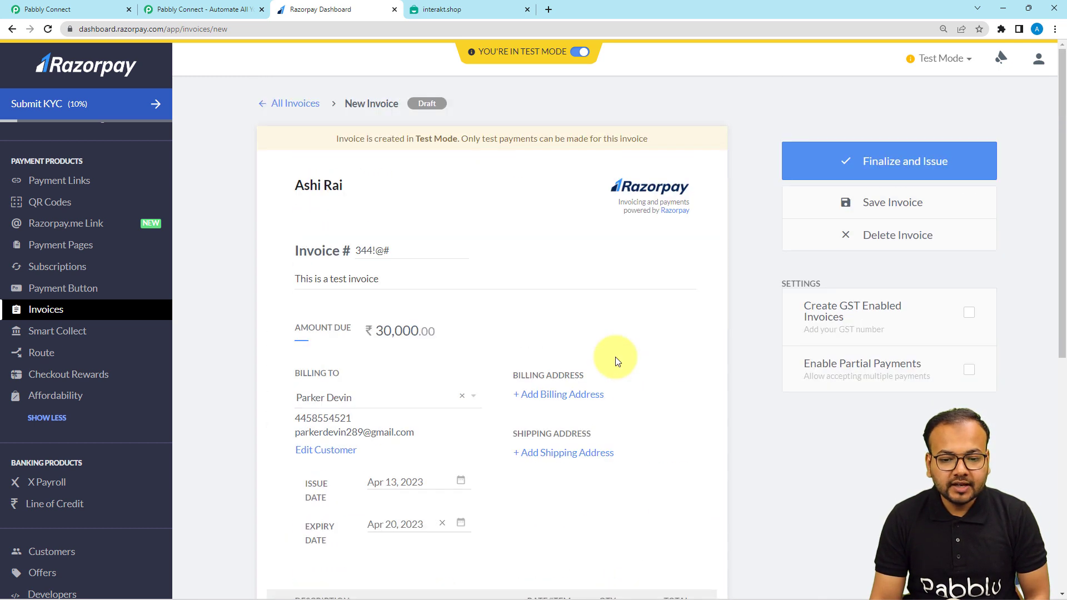
click(900, 174)
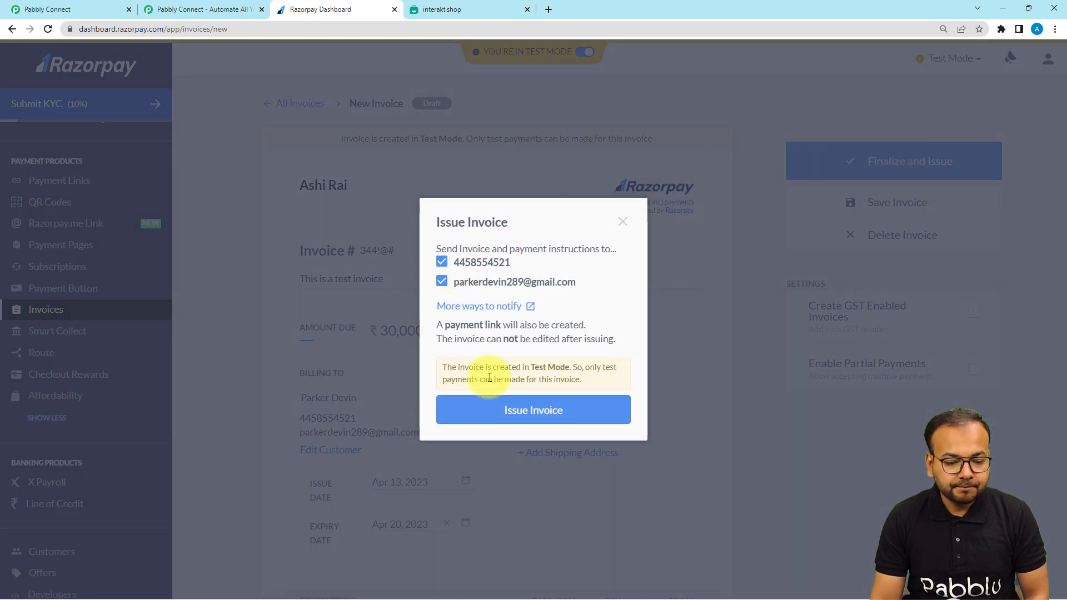
click(493, 418)
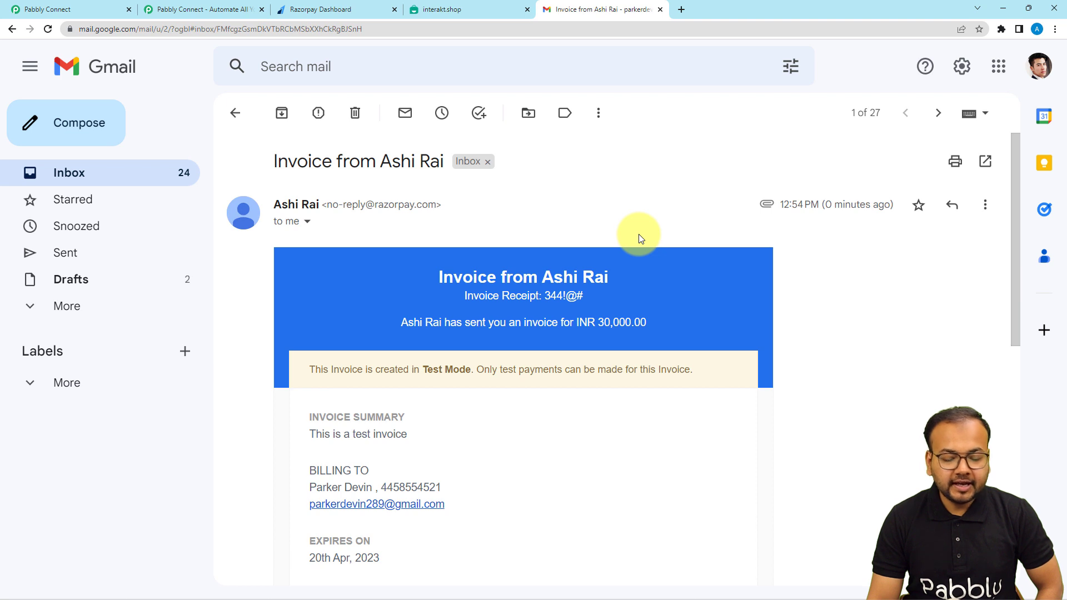
Review the invoice e-mail and its PDF attachment in Gmail, and proceed to the invoice's payment page.
scroll(641, 238, down, 3)
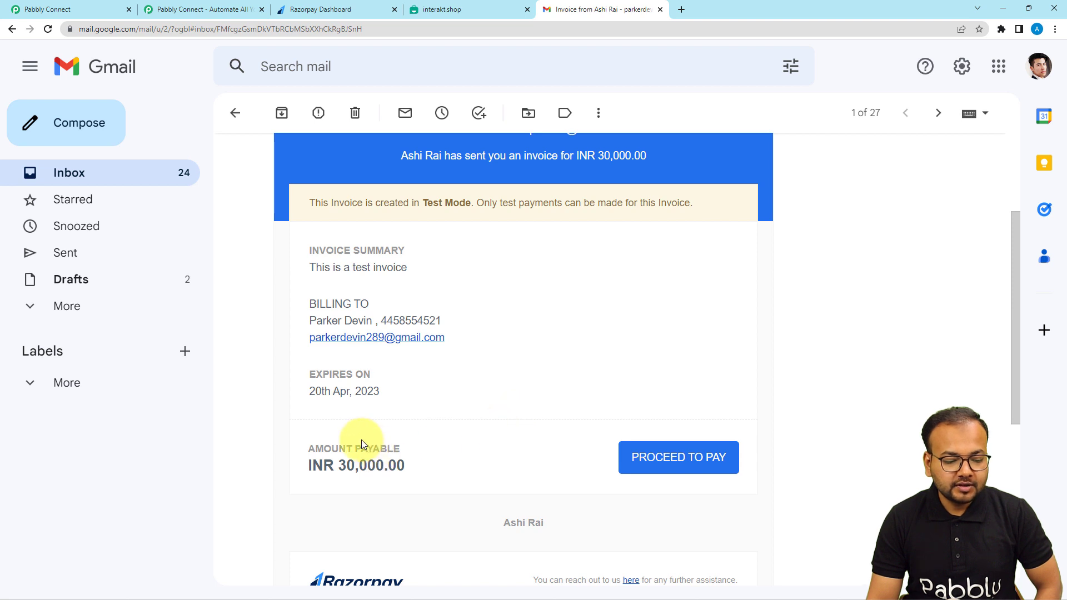
scroll(504, 446, down, 3)
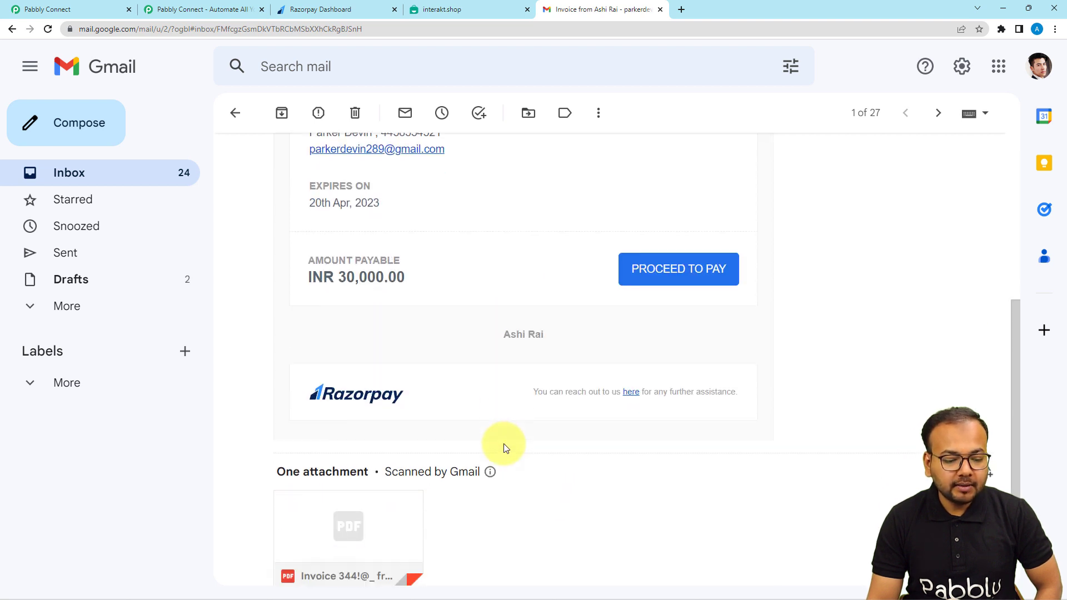
scroll(503, 444, down, 2)
mouse_move(386, 451)
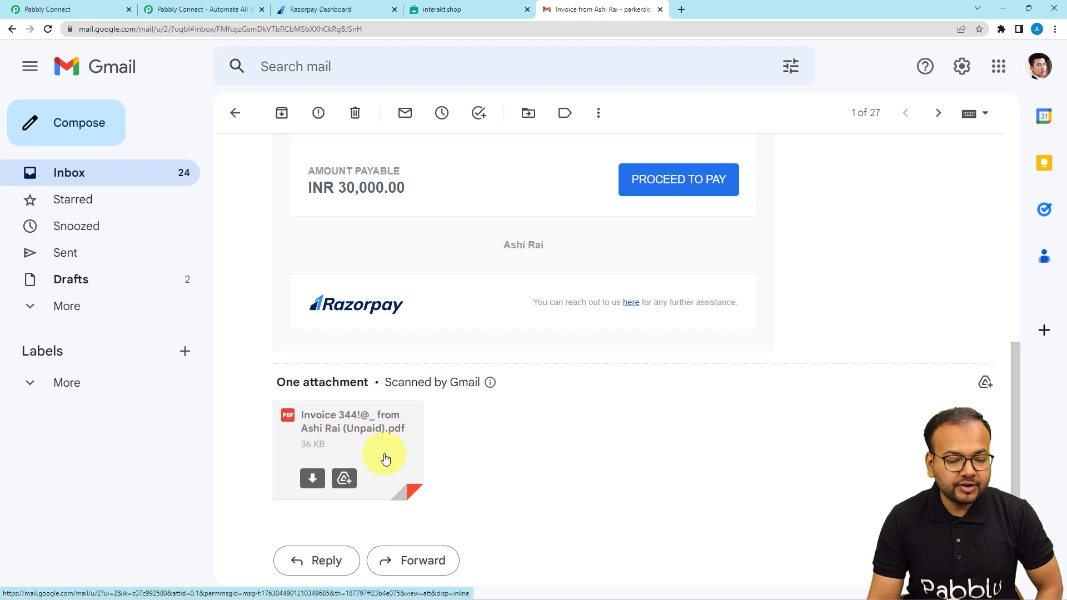
scroll(502, 429, up, 3)
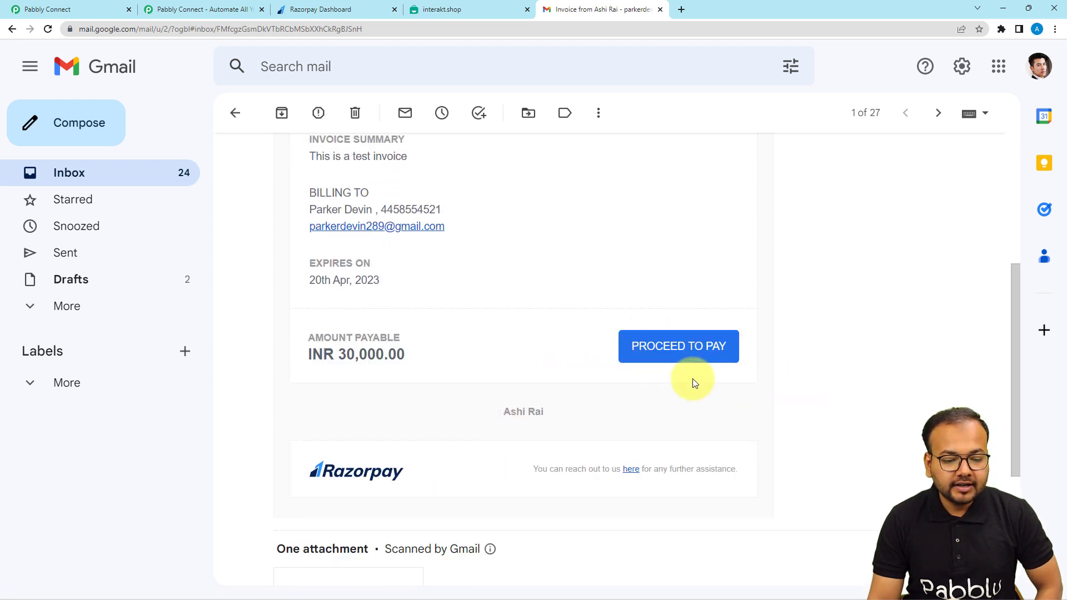
click(667, 351)
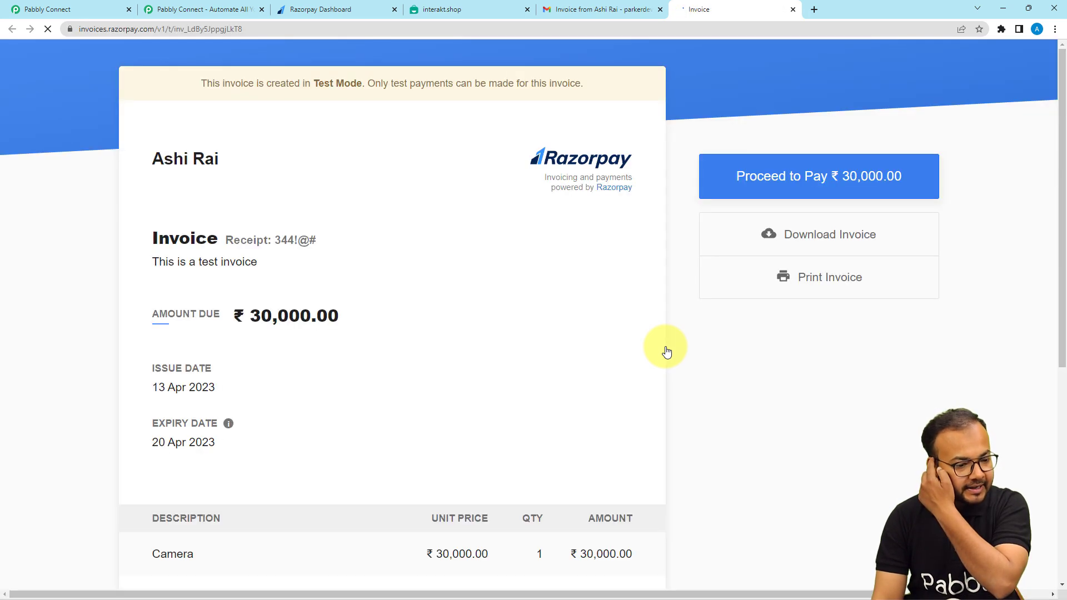
Check the online invoice's details and start paying the ₹ 30,000 with the Card payment method.
scroll(389, 356, down, 2)
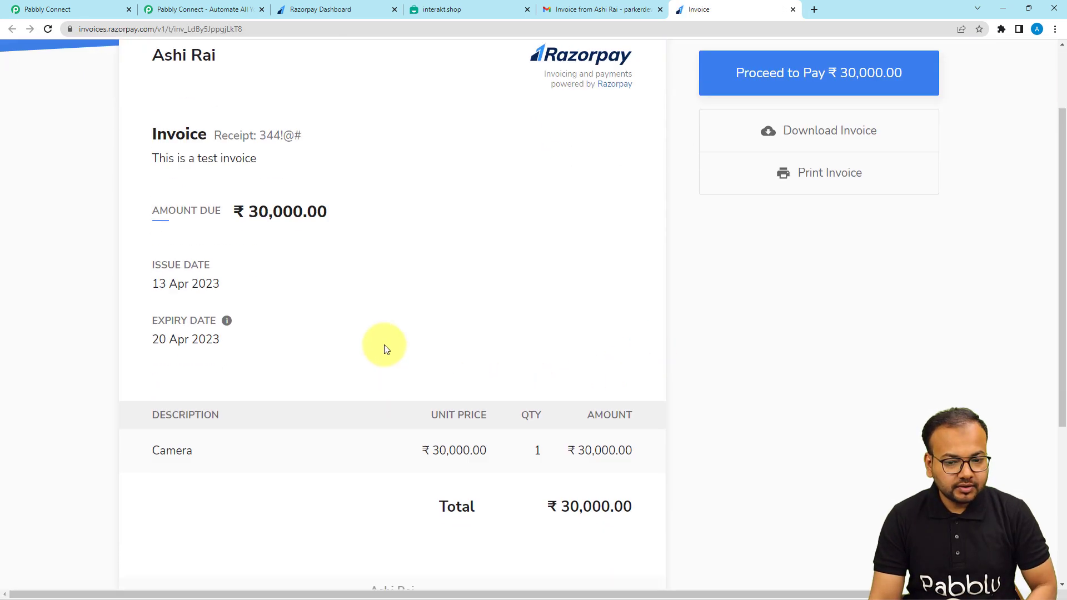
scroll(524, 291, down, 1)
scroll(822, 179, up, 3)
click(809, 189)
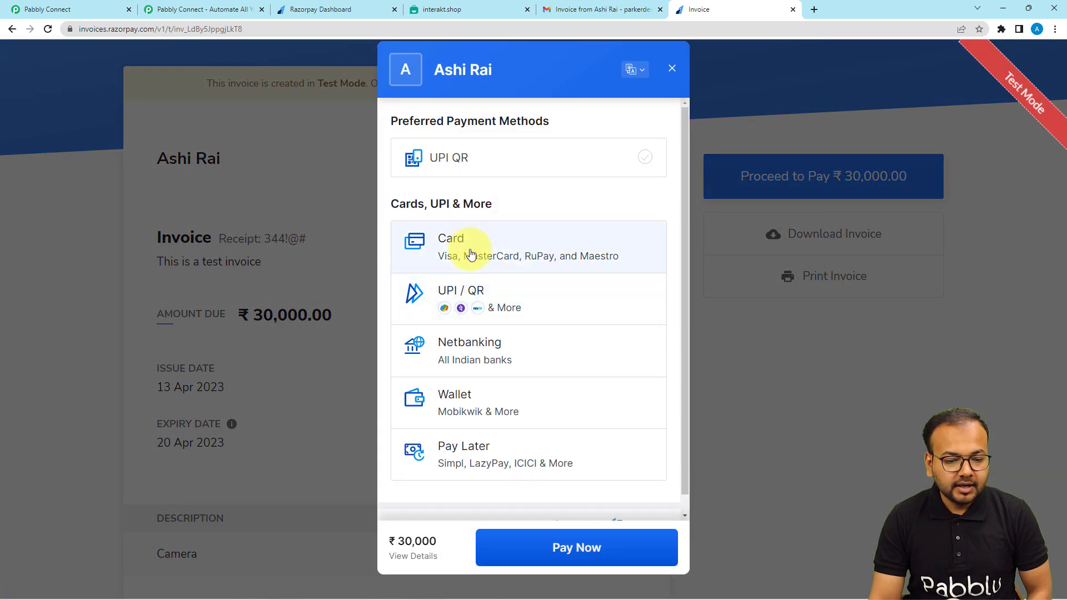
click(470, 253)
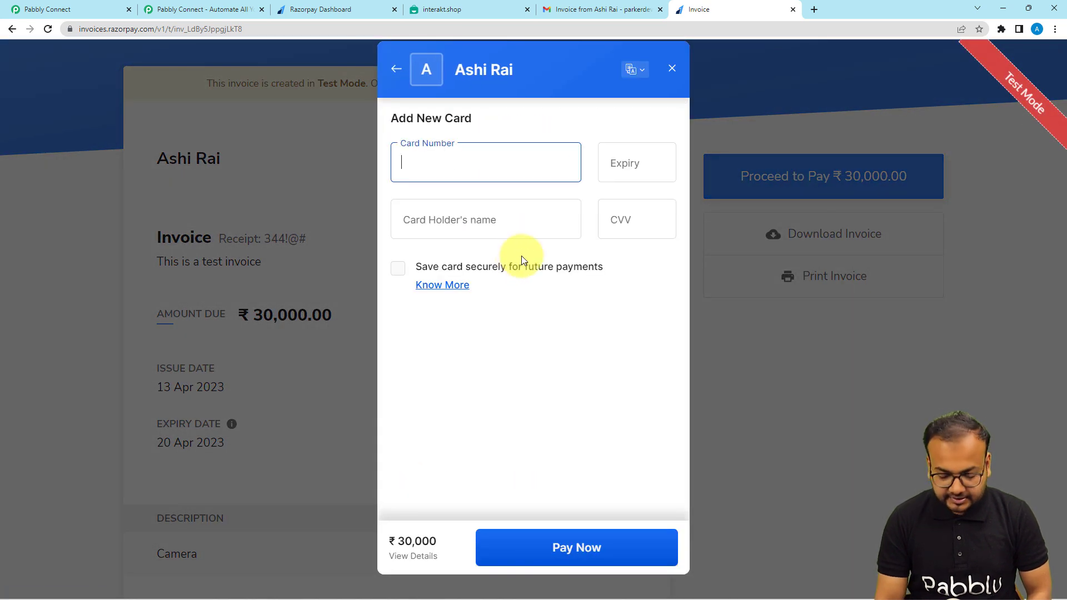
Enter the test card's number, expiry, holder's name and CVV, and pay the invoice without saving the card.
text(4111 1111 1111 1111)
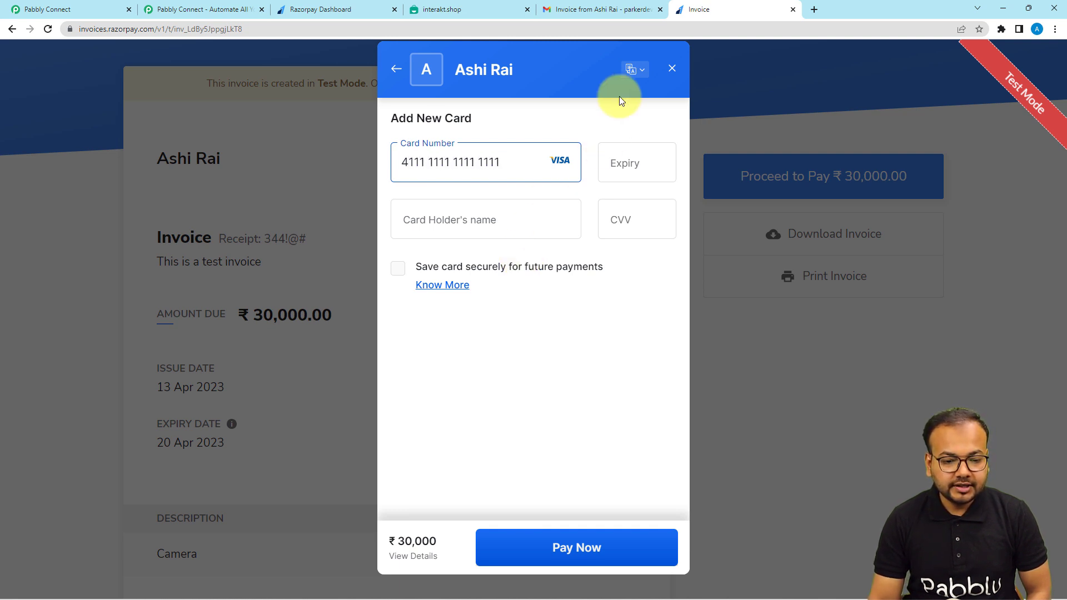
click(639, 160)
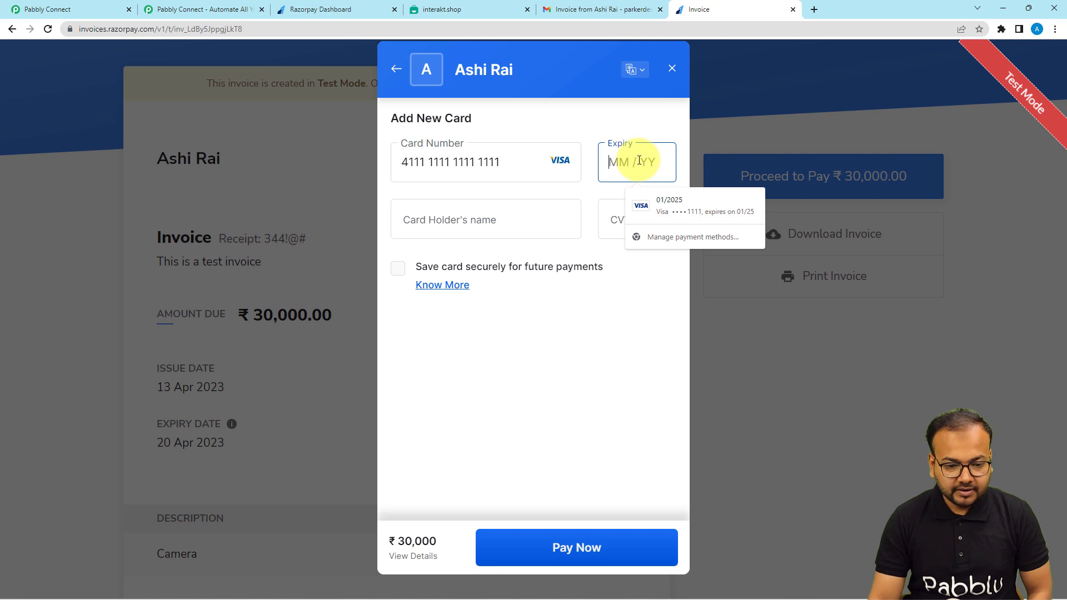
click(647, 207)
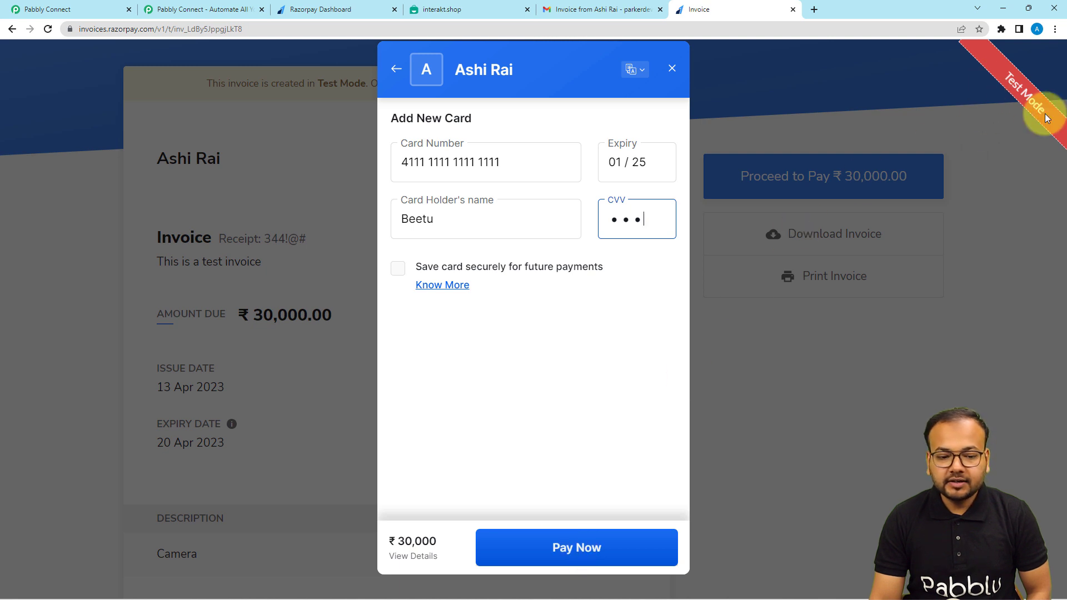
click(516, 542)
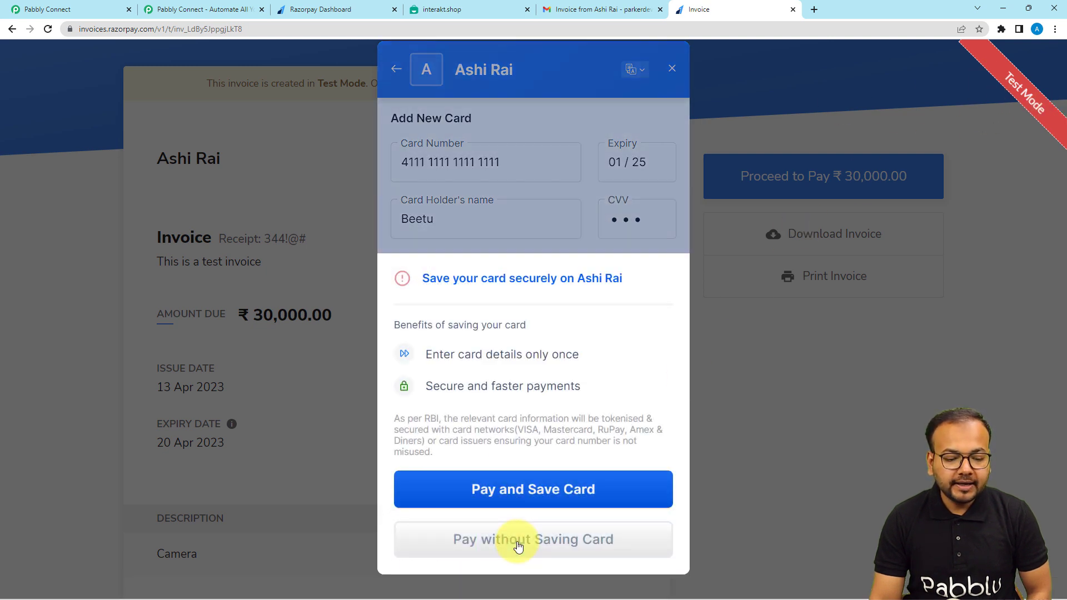
click(510, 538)
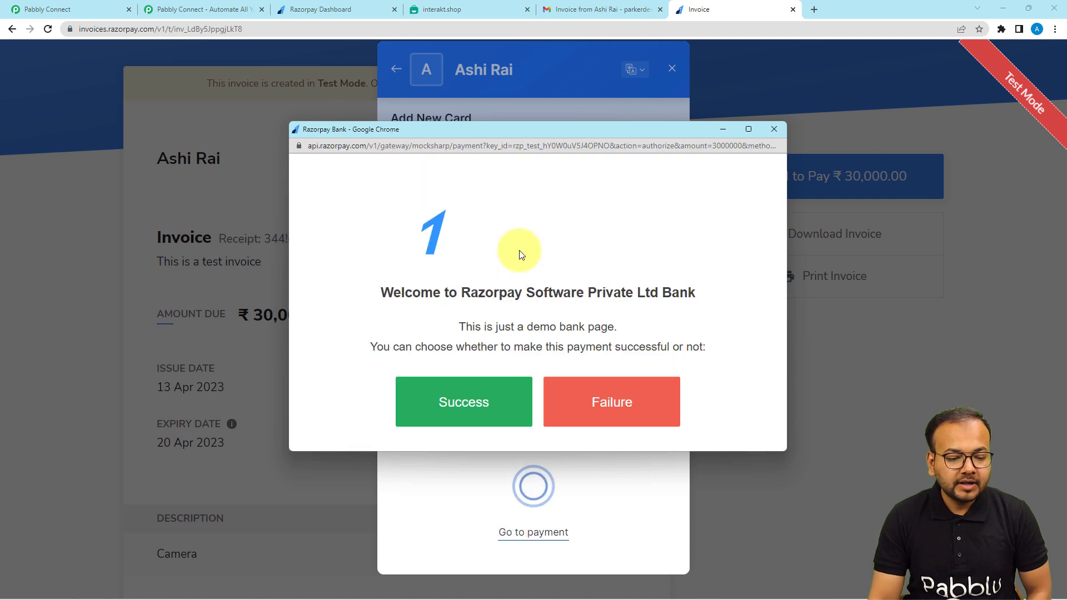
Check the webhook capture status of the Invoice Paid trigger in Pabbly Connect, and return to the invoice payment page.
click(83, 9)
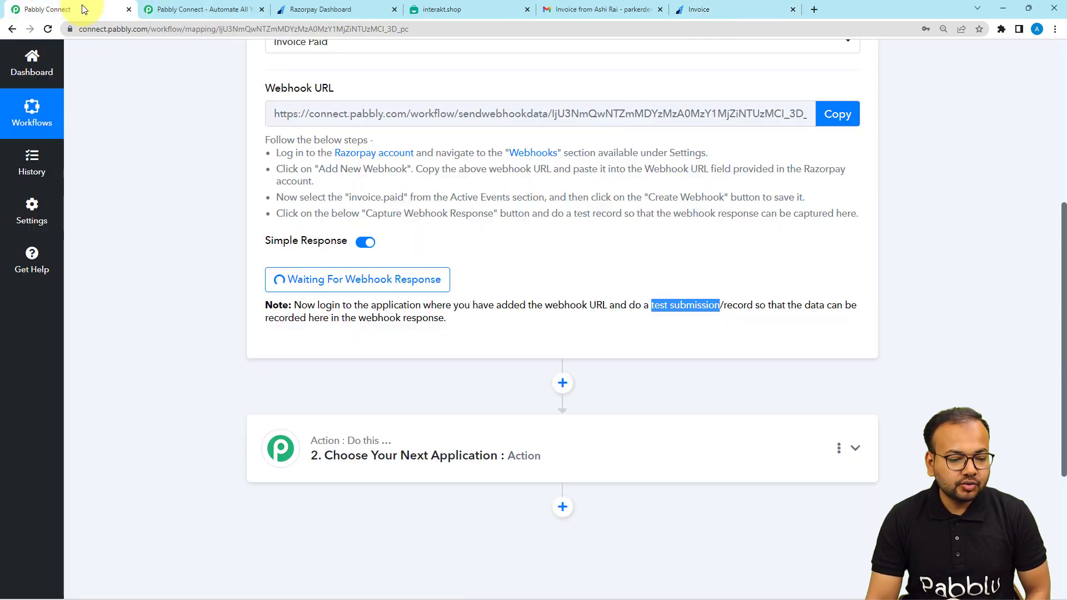
click(212, 300)
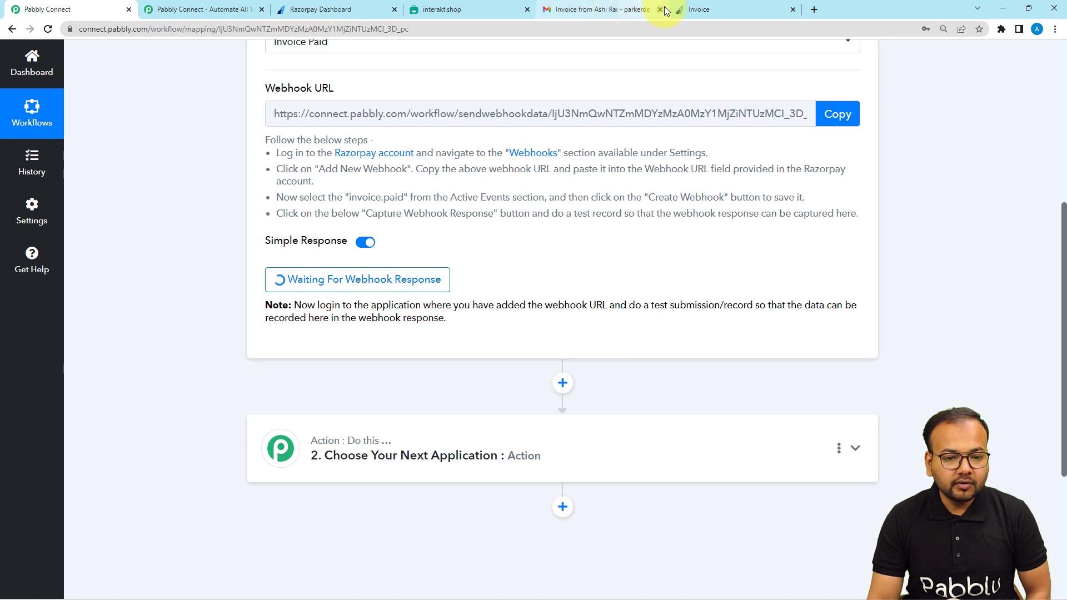
click(626, 11)
click(692, 8)
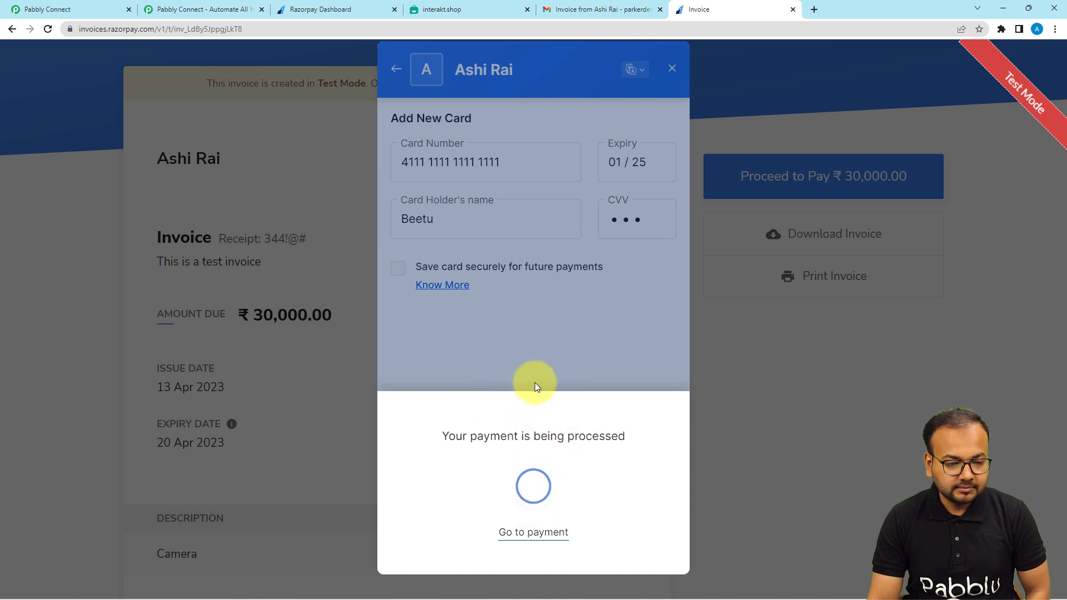
Reopen the pending payment's demo bank page and complete the payment as Success.
click(535, 534)
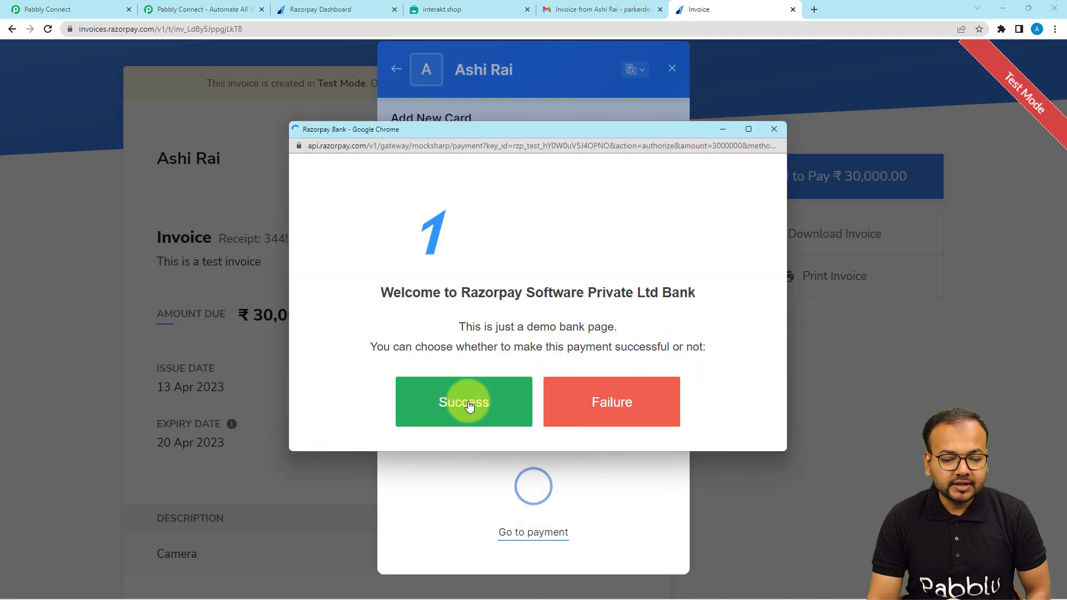
click(469, 405)
click(468, 403)
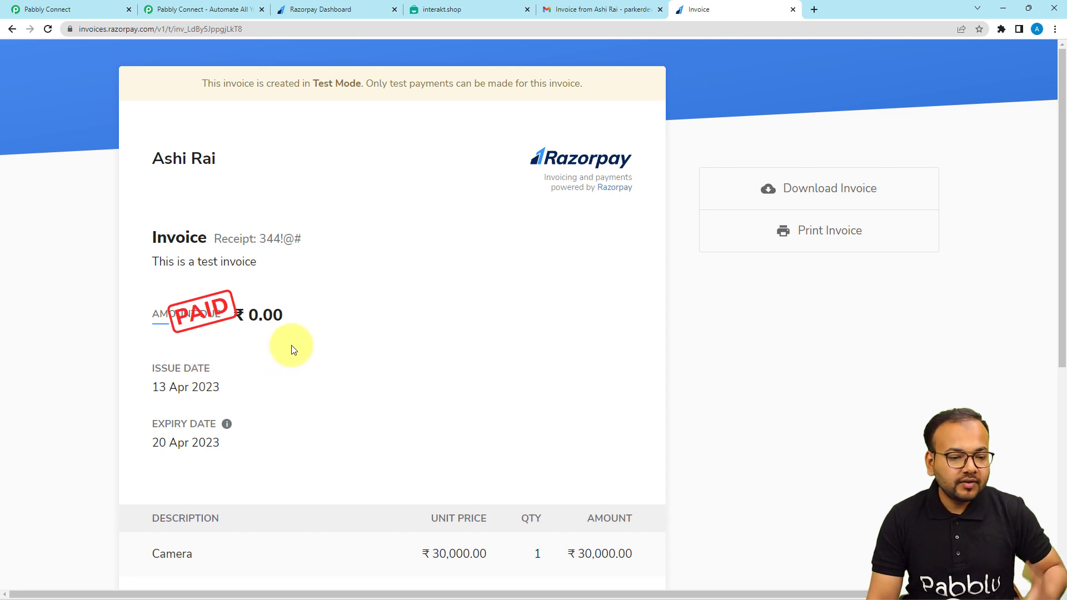
Switch to Pabbly Connect and examine the payment, contact, card and order fields in the received webhook response.
click(68, 4)
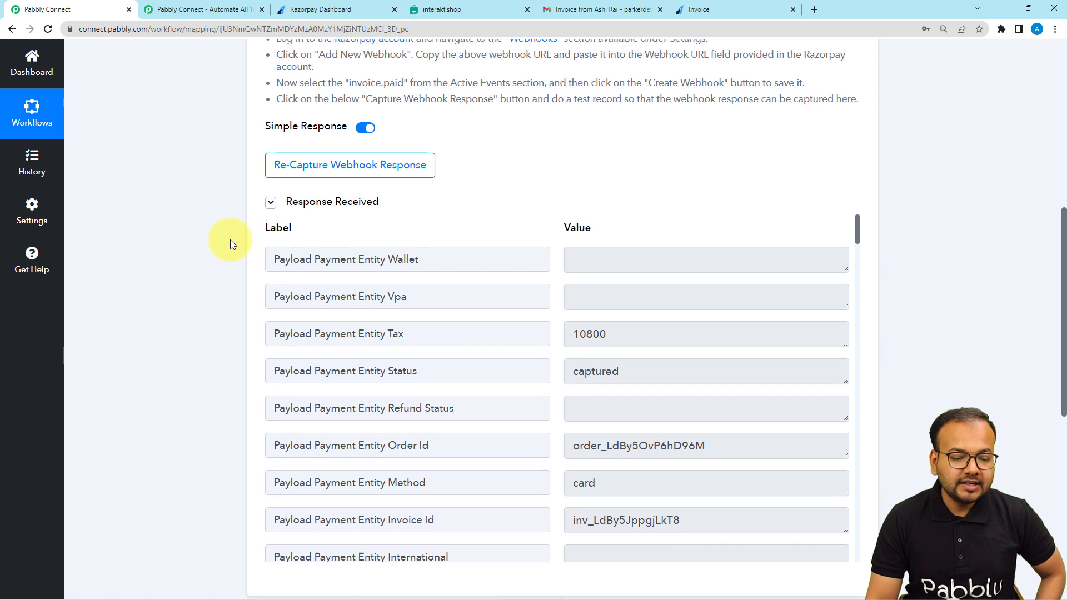
scroll(231, 241, down, 2)
scroll(338, 211, down, 3)
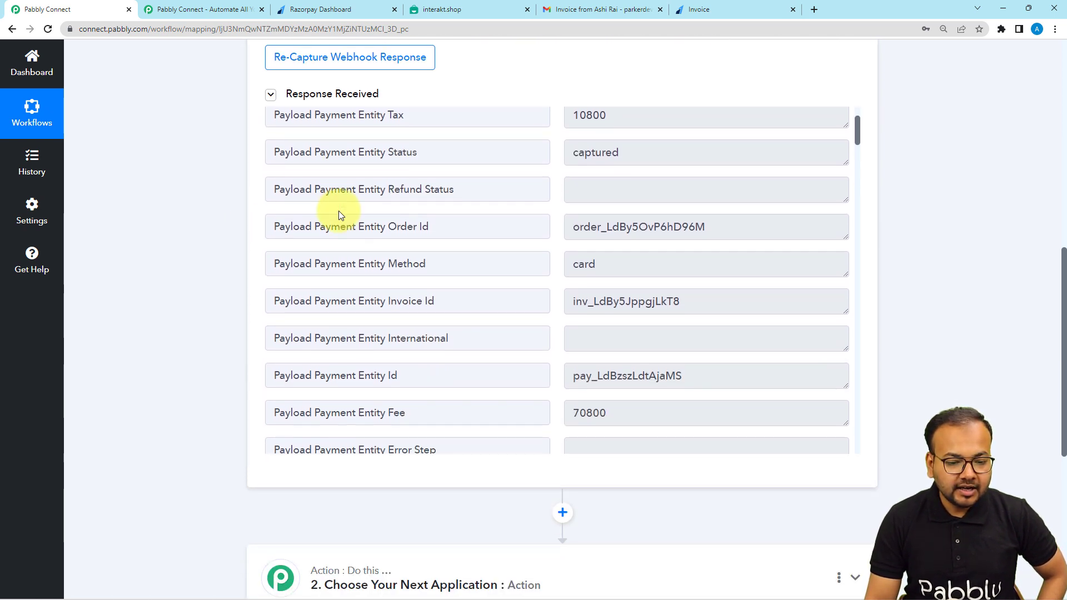
scroll(338, 212, down, 5)
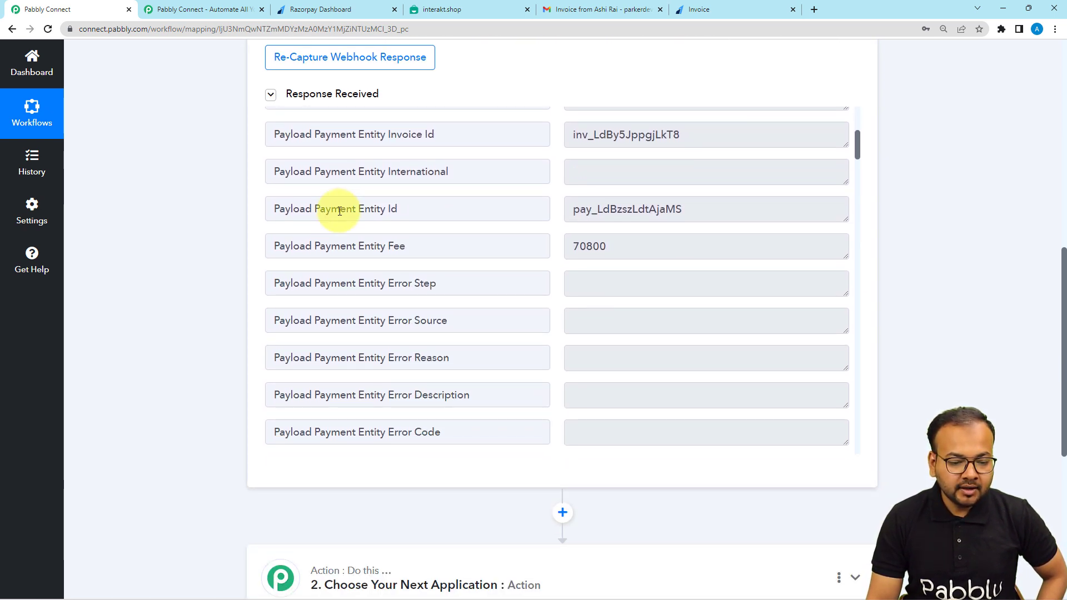
scroll(338, 211, down, 1)
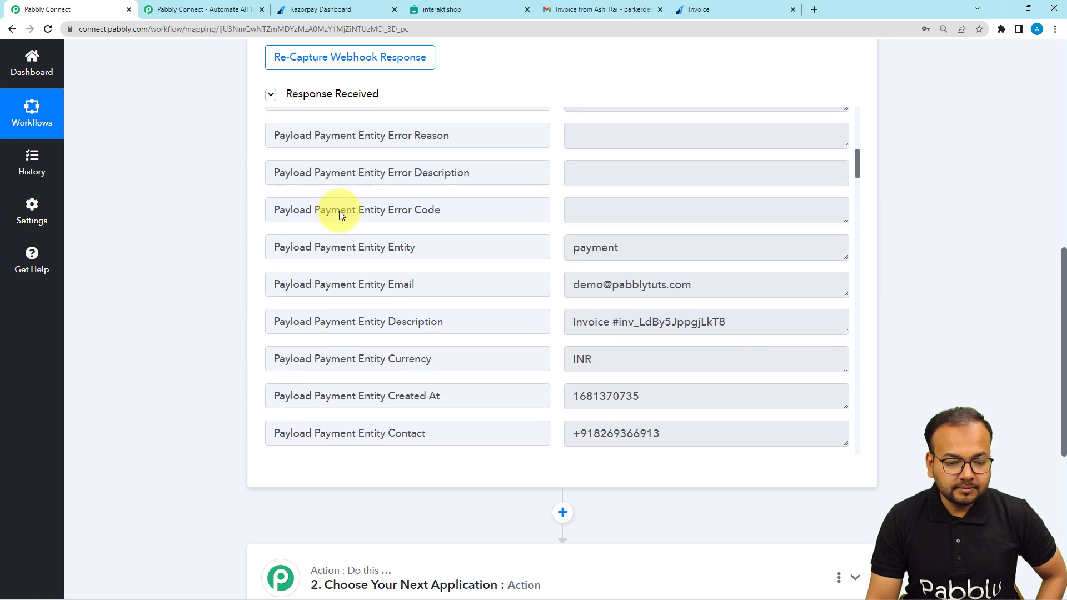
scroll(339, 214, down, 3)
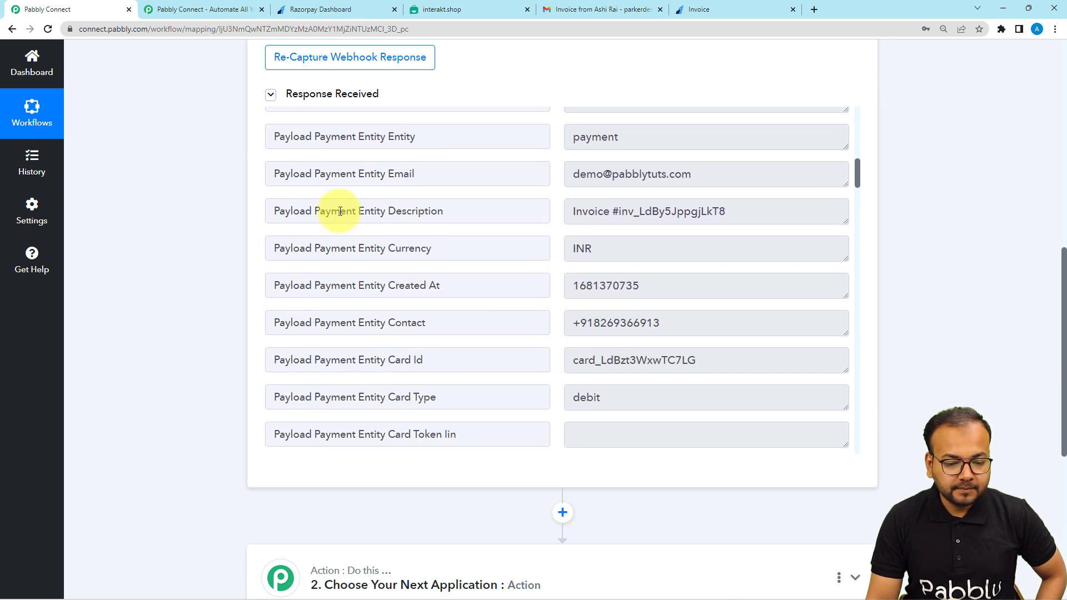
scroll(340, 215, down, 6)
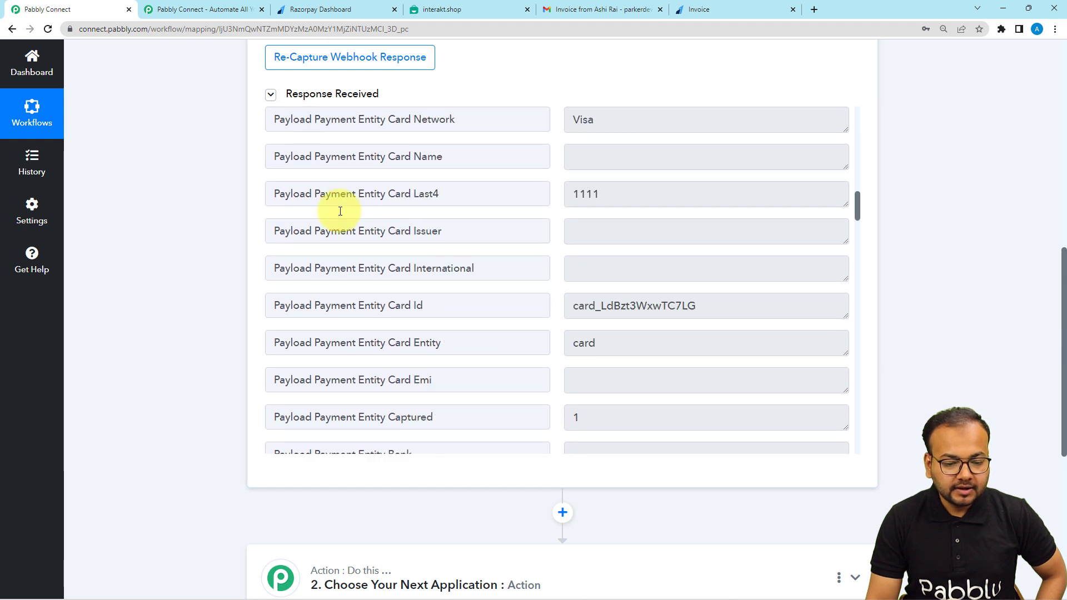
scroll(341, 215, down, 6)
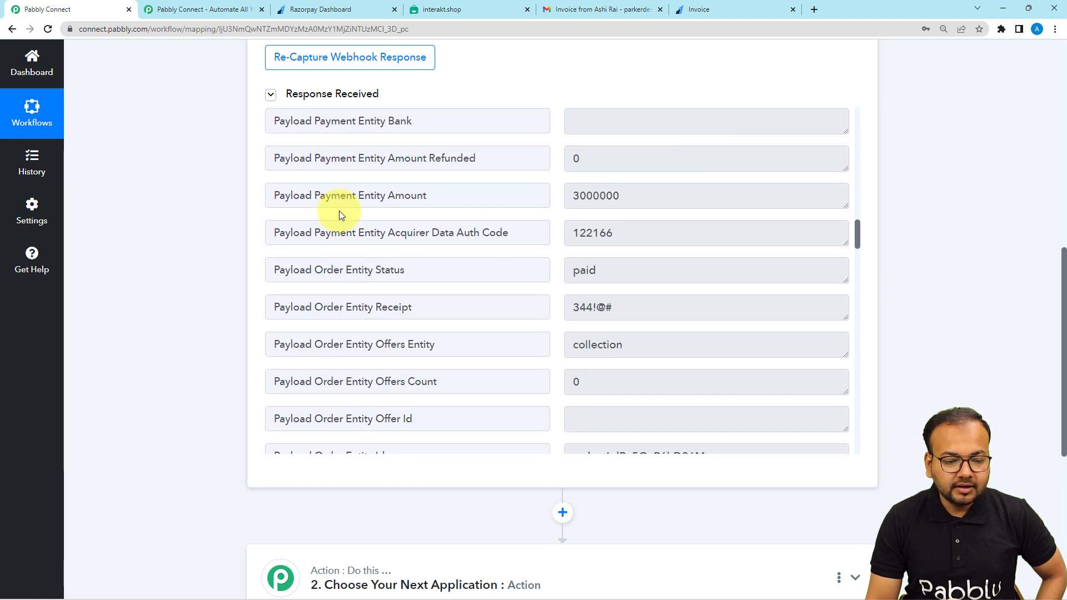
Compare the decimal digits of the response's Payload Payment Entity Amount with the total on the paid Razorpay invoice.
drag(385, 197, 631, 214)
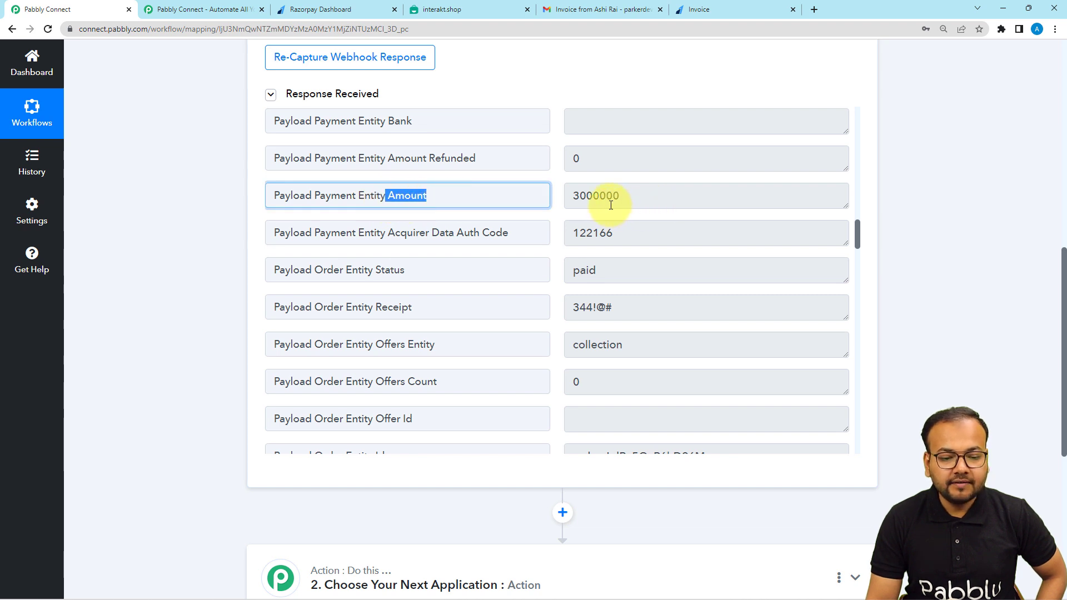
drag(607, 200, 622, 198)
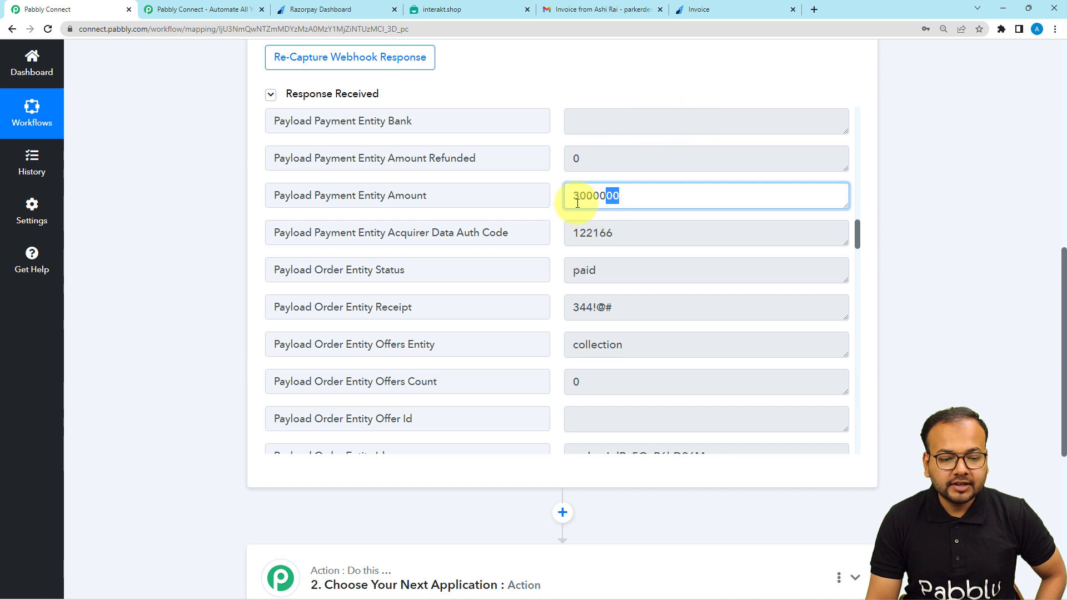
click(723, 10)
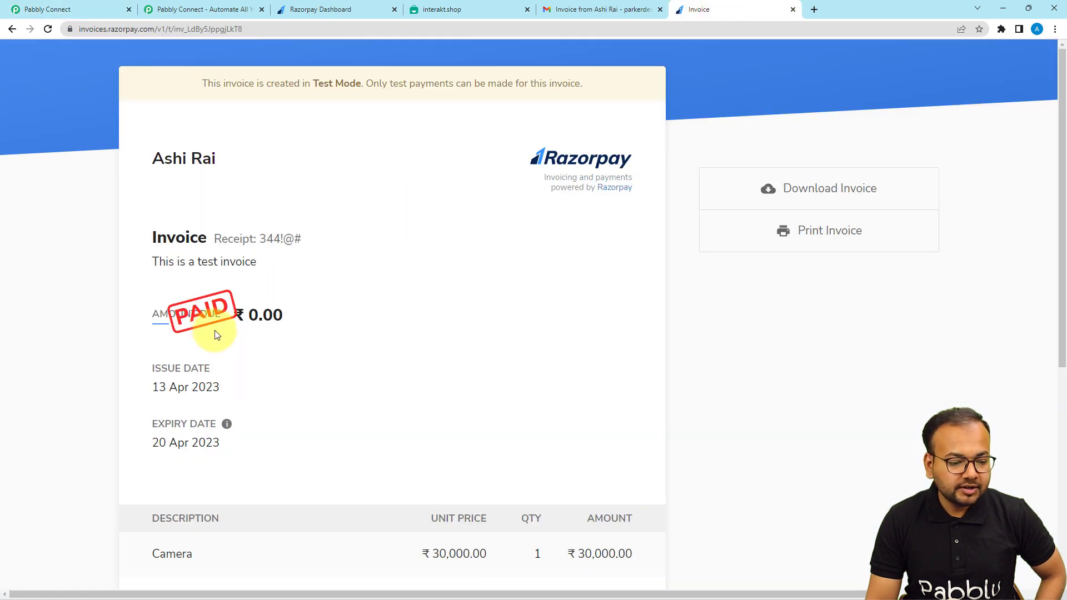
scroll(203, 363, down, 3)
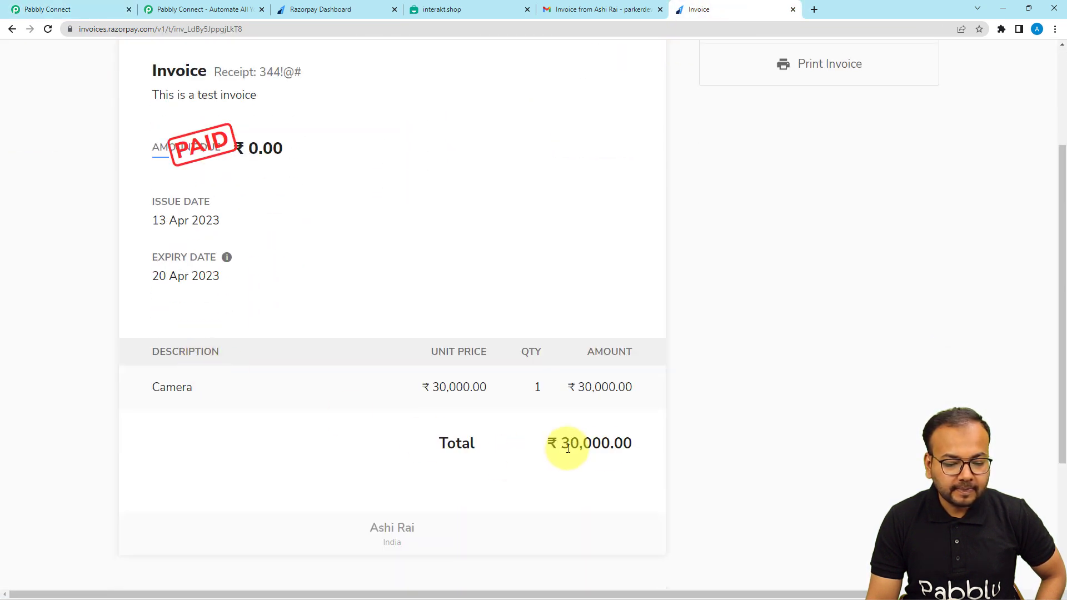
drag(628, 447, 633, 444)
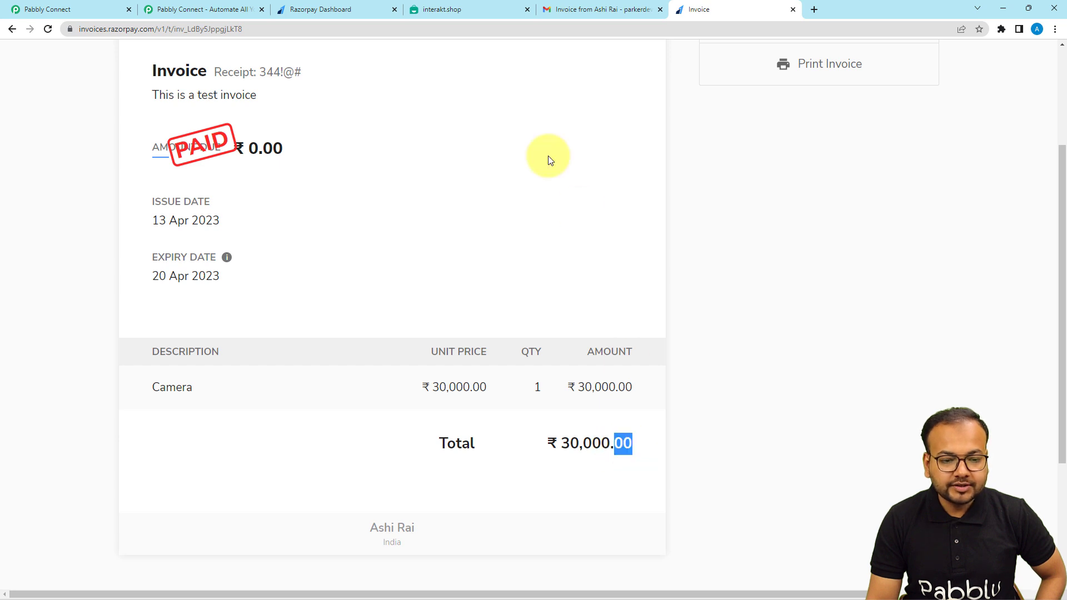
click(72, 9)
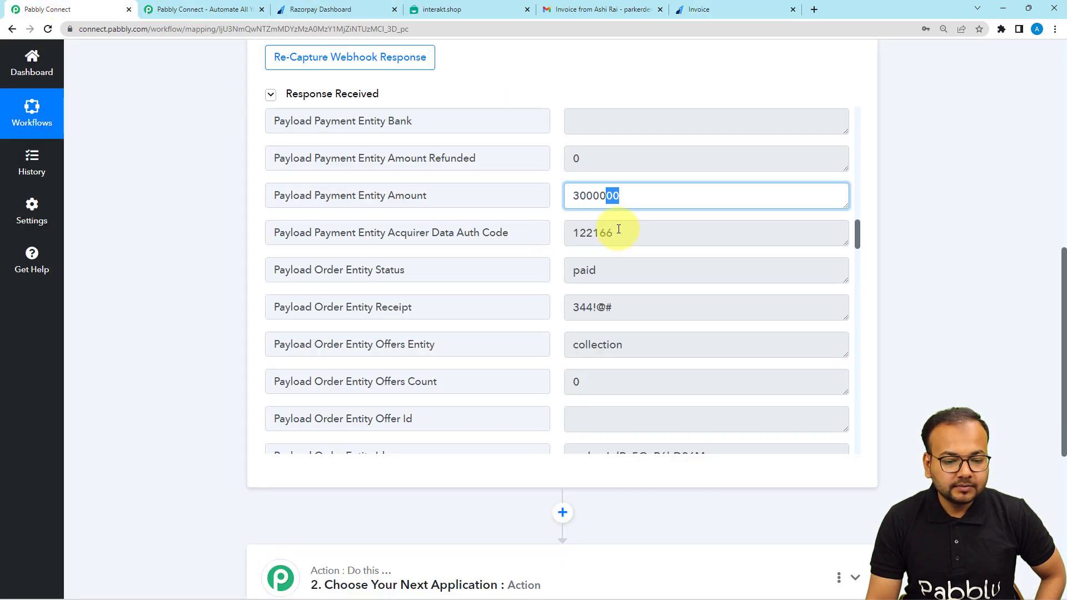
scroll(461, 269, down, 5)
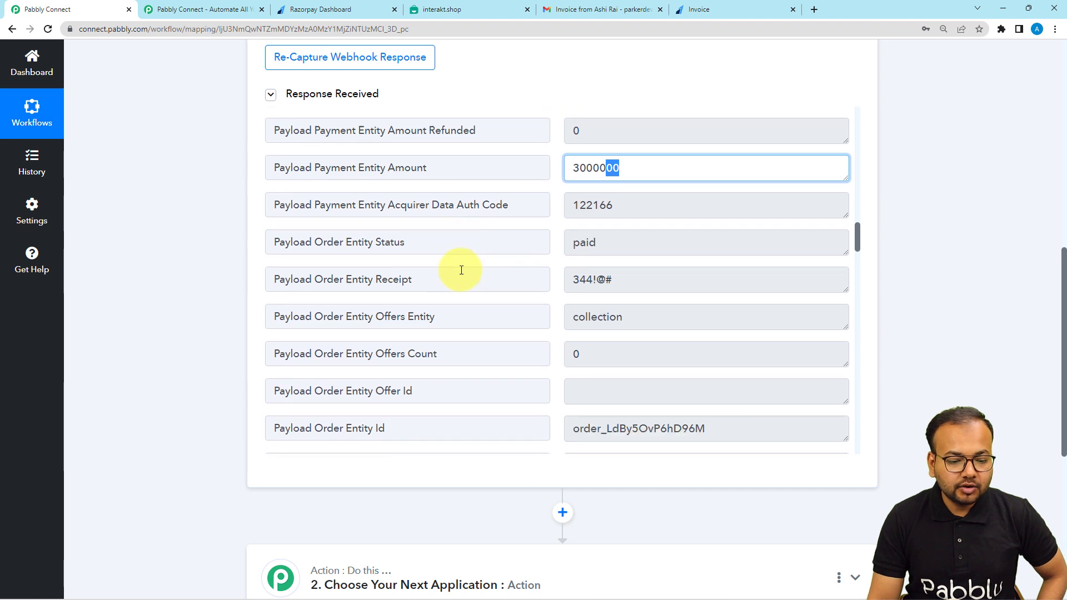
Examine the remaining order, invoice and customer fields of the webhook response, including the invoice description and Payload Invoice Entity Amount Paid.
scroll(461, 270, down, 7)
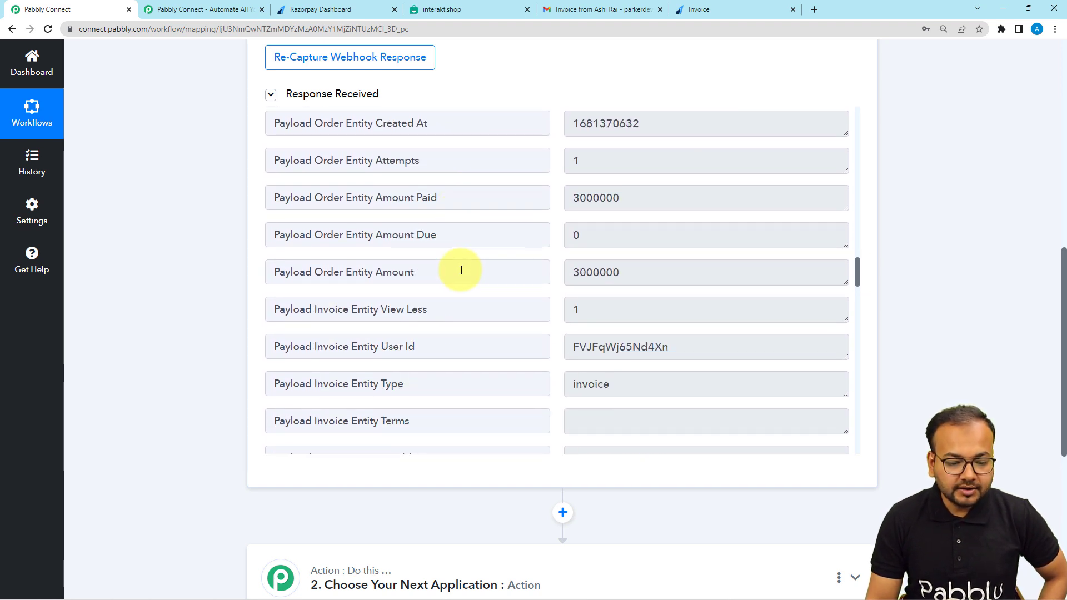
scroll(461, 270, down, 13)
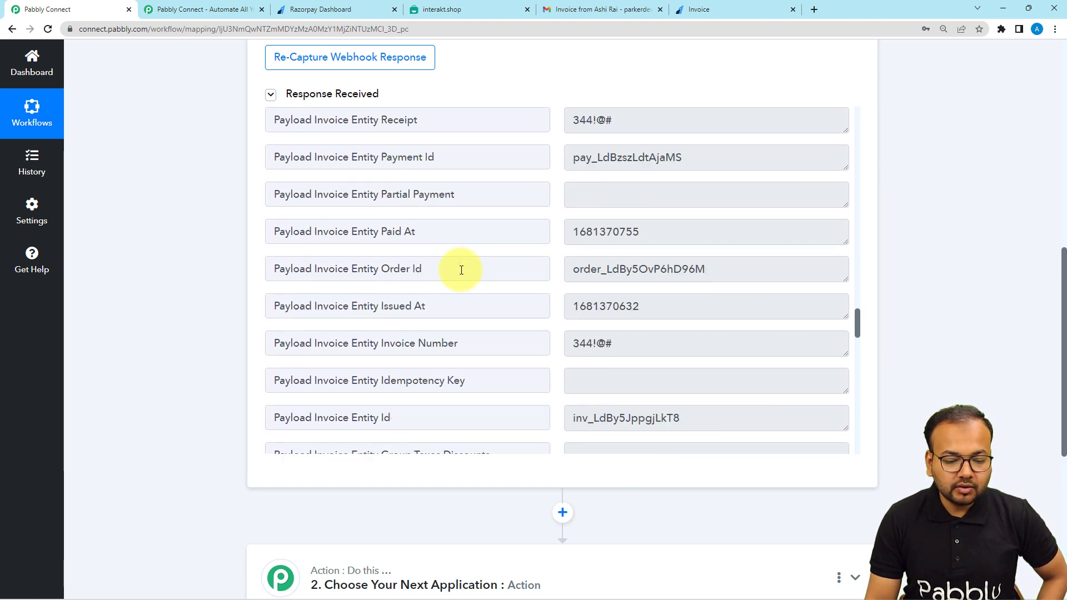
scroll(461, 270, down, 2)
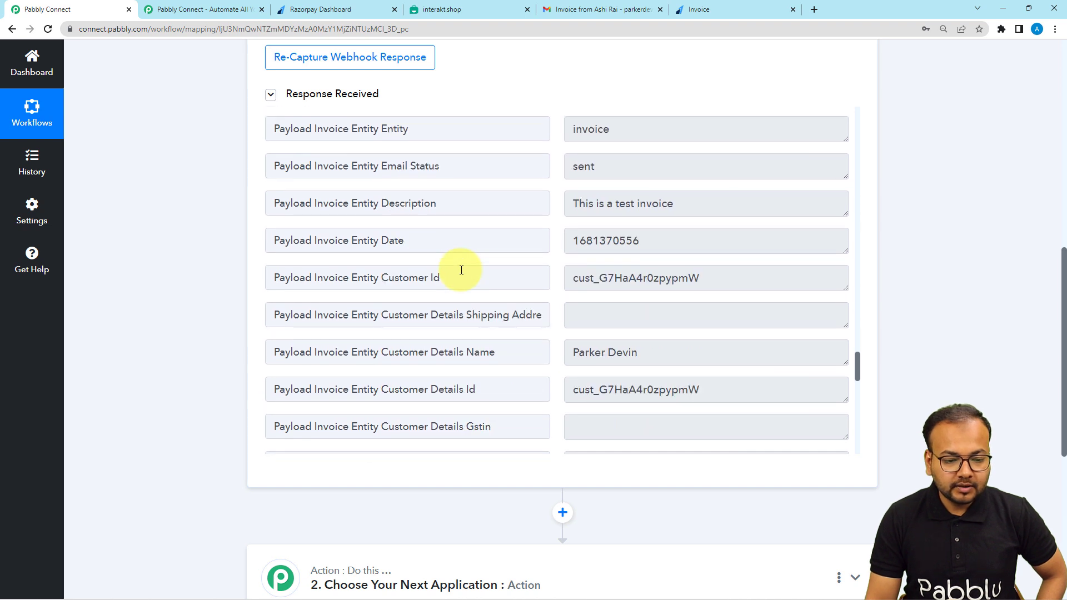
drag(676, 205, 511, 227)
scroll(395, 328, down, 3)
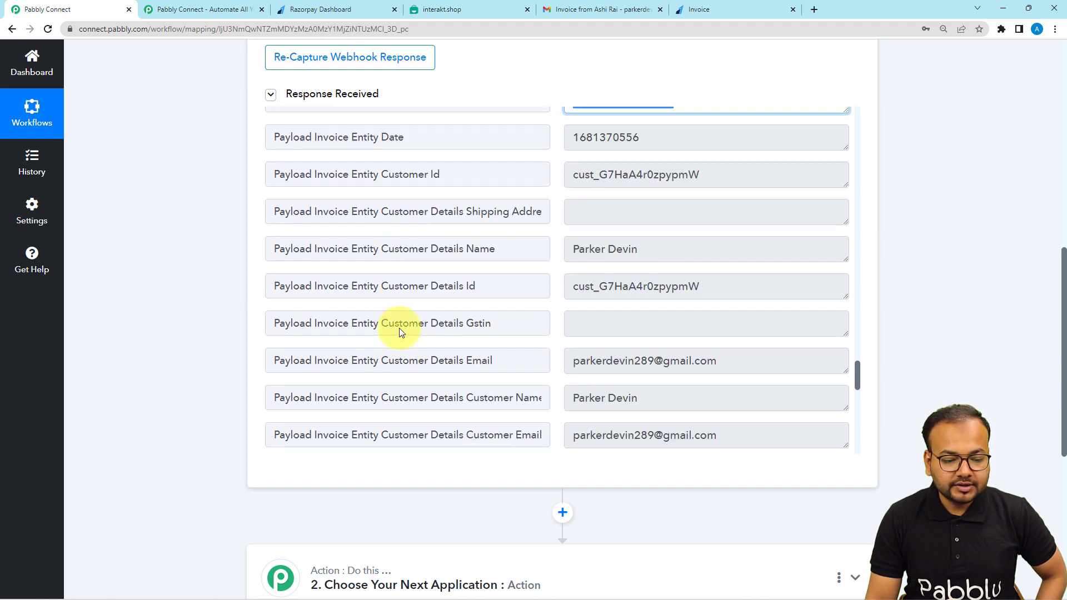
scroll(497, 311, down, 10)
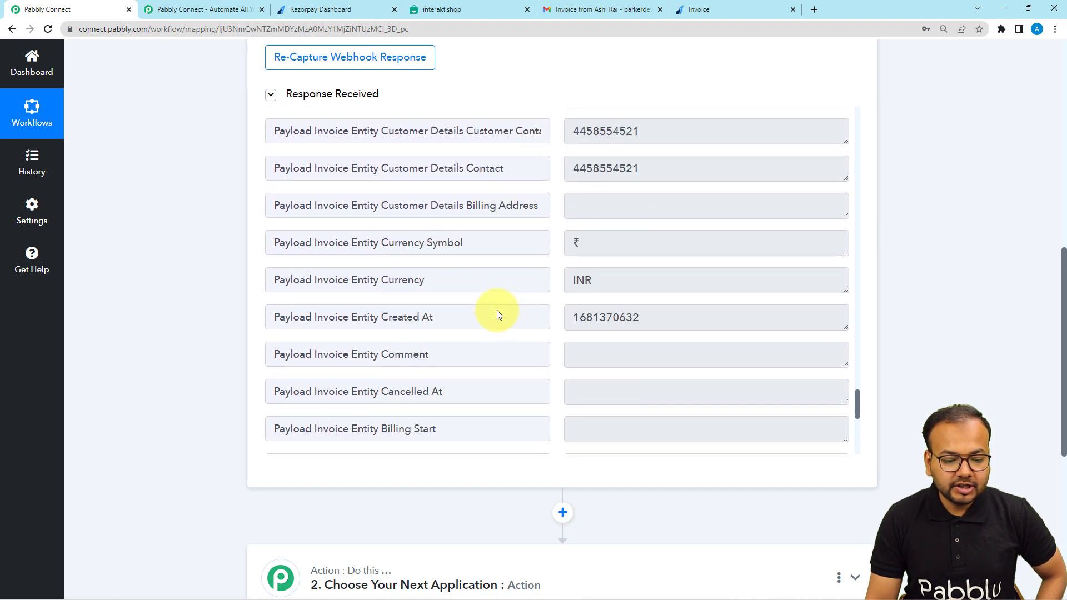
scroll(497, 310, down, 1)
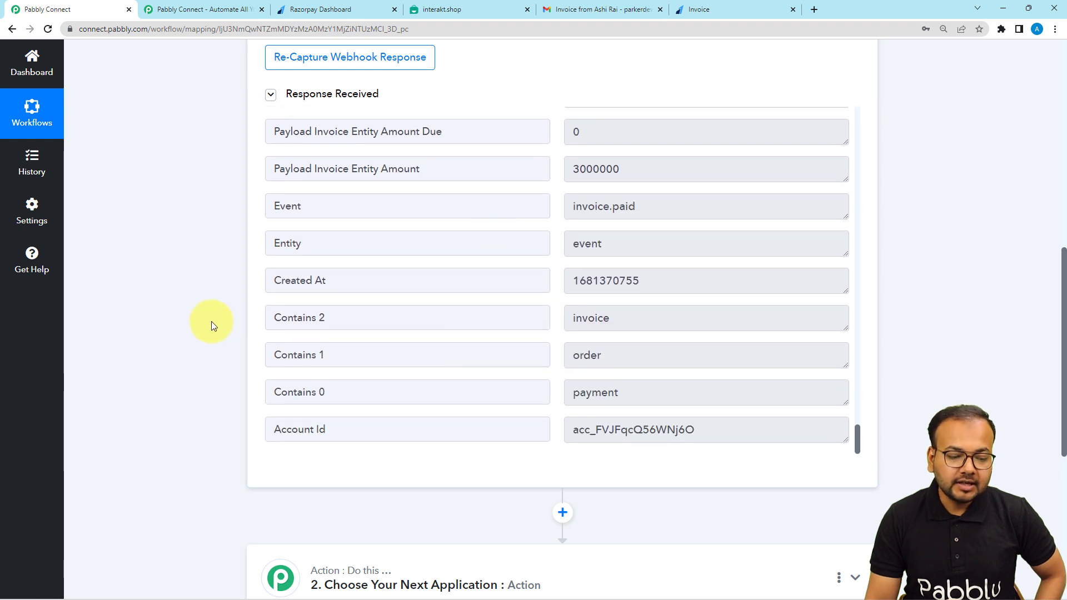
scroll(177, 324, down, 5)
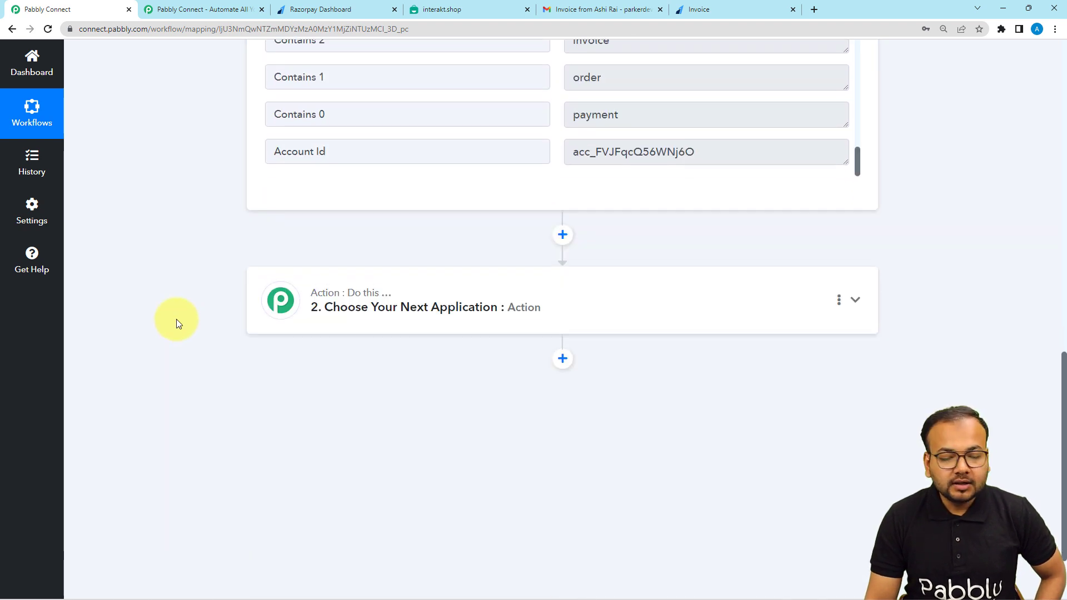
scroll(292, 337, up, 3)
scroll(705, 165, up, 6)
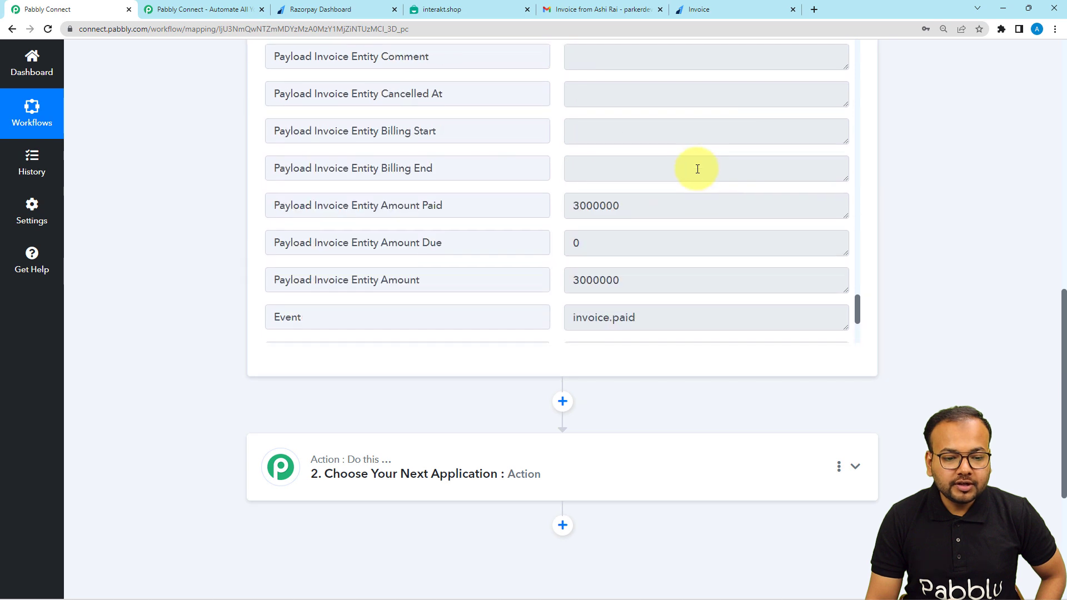
double_click(637, 211)
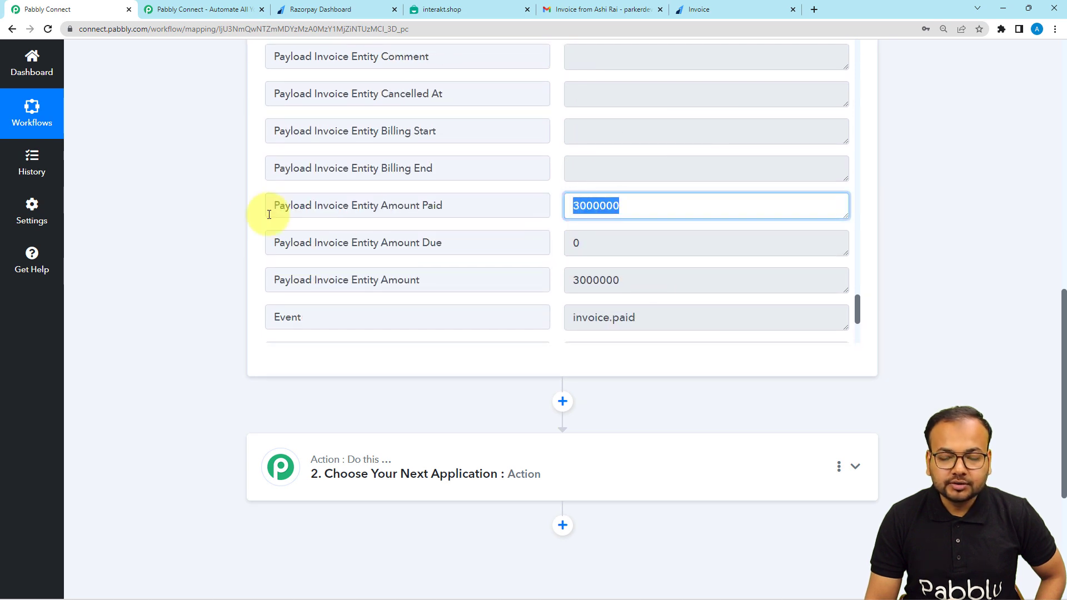
Search for "number" and choose Number Formatter by Pabbly as the app for the action after the Razorpay trigger.
scroll(136, 239, down, 3)
click(369, 320)
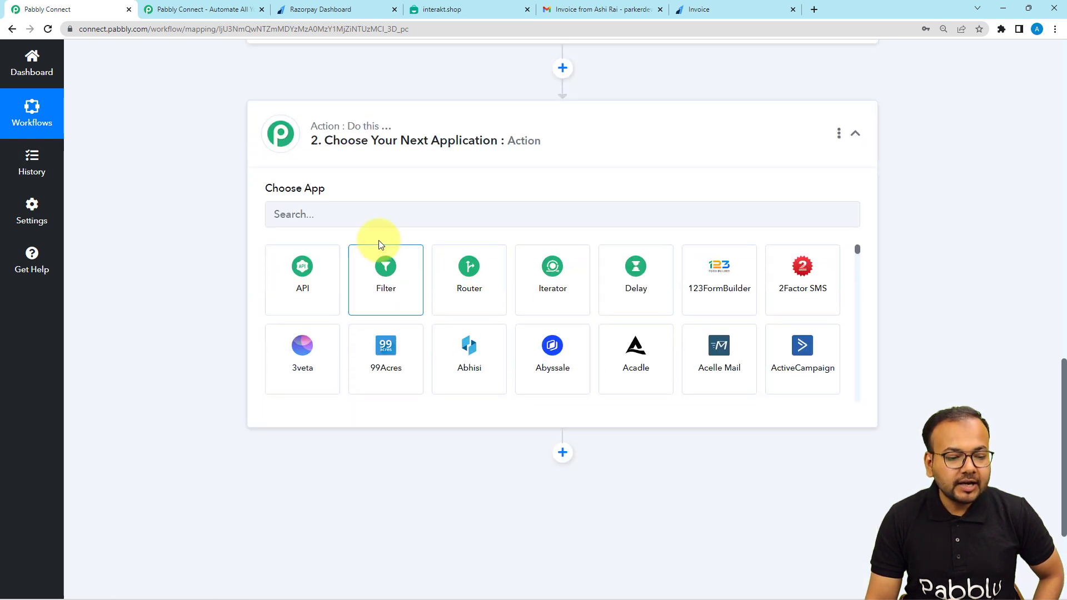
click(380, 222)
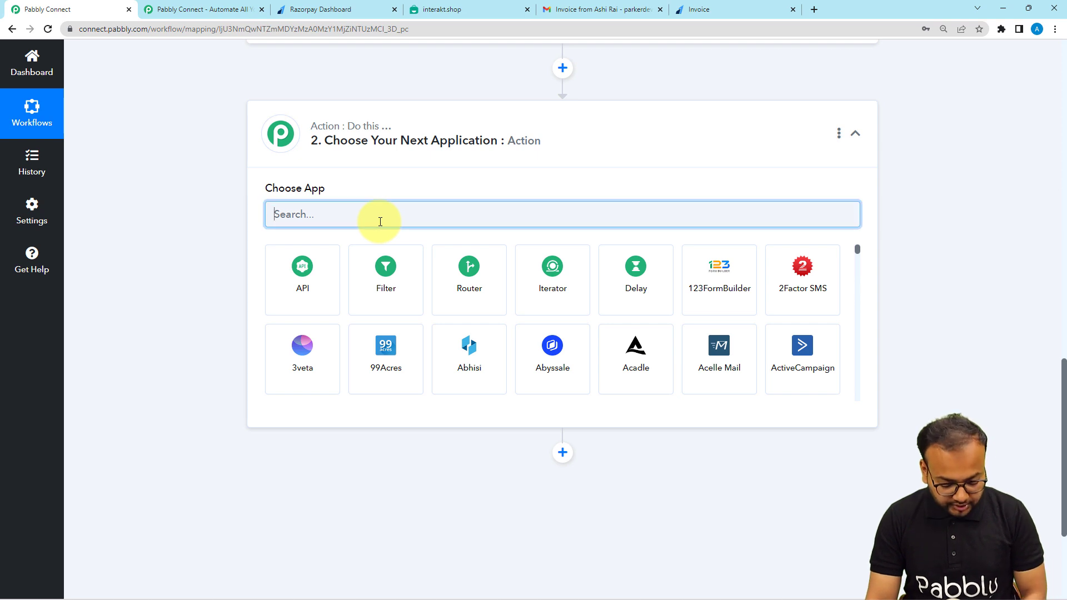
text(numbe)
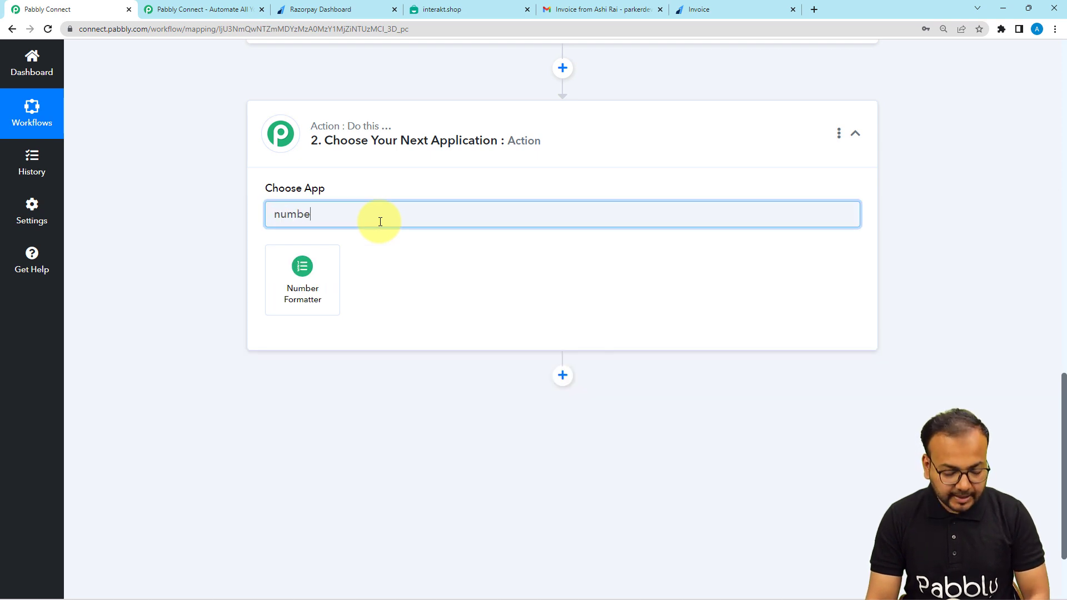
text(r)
click(284, 290)
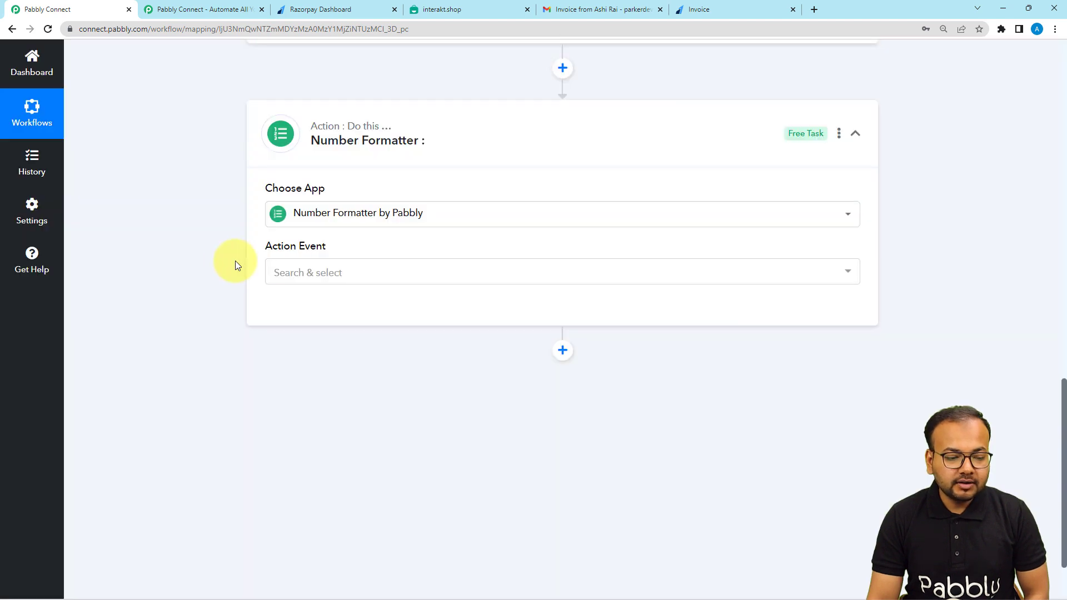
Set the Number Formatter's action event to Perform Math Operation and connect it.
click(294, 271)
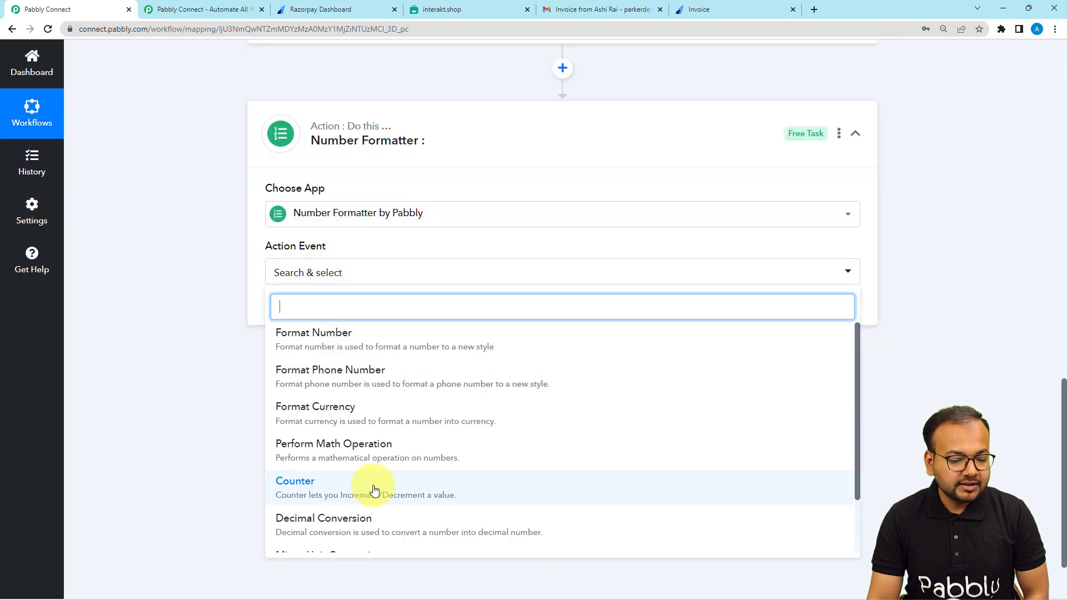
scroll(374, 490, down, 1)
click(374, 399)
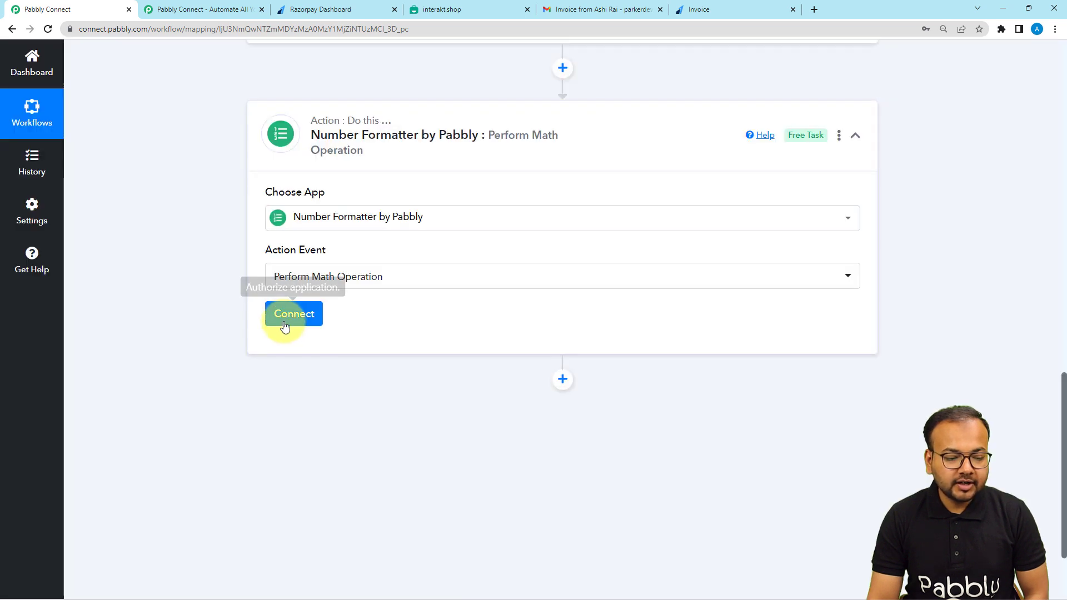
click(283, 319)
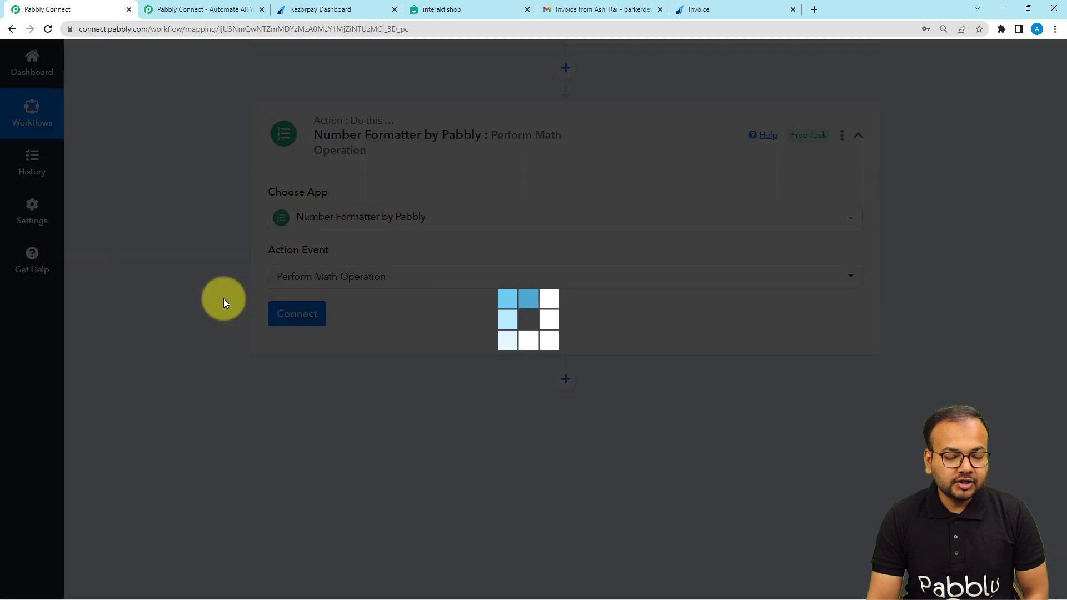
scroll(223, 298, down, 2)
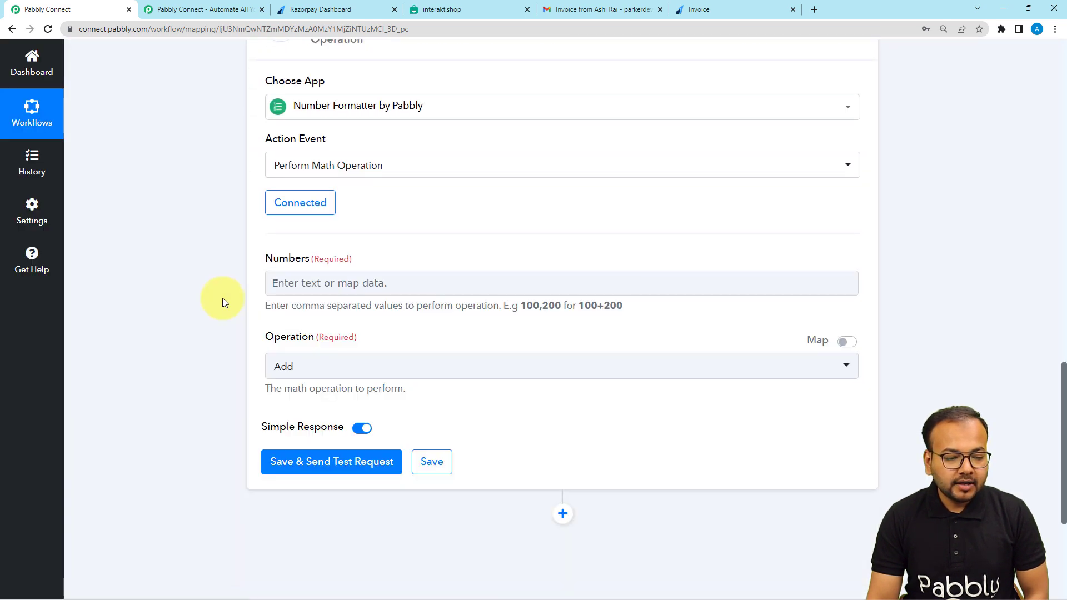
scroll(222, 298, down, 1)
Review the Payload Invoice Entity Amount Paid and Amount fields in the Razorpay response, and return to the math operation's setup.
click(305, 224)
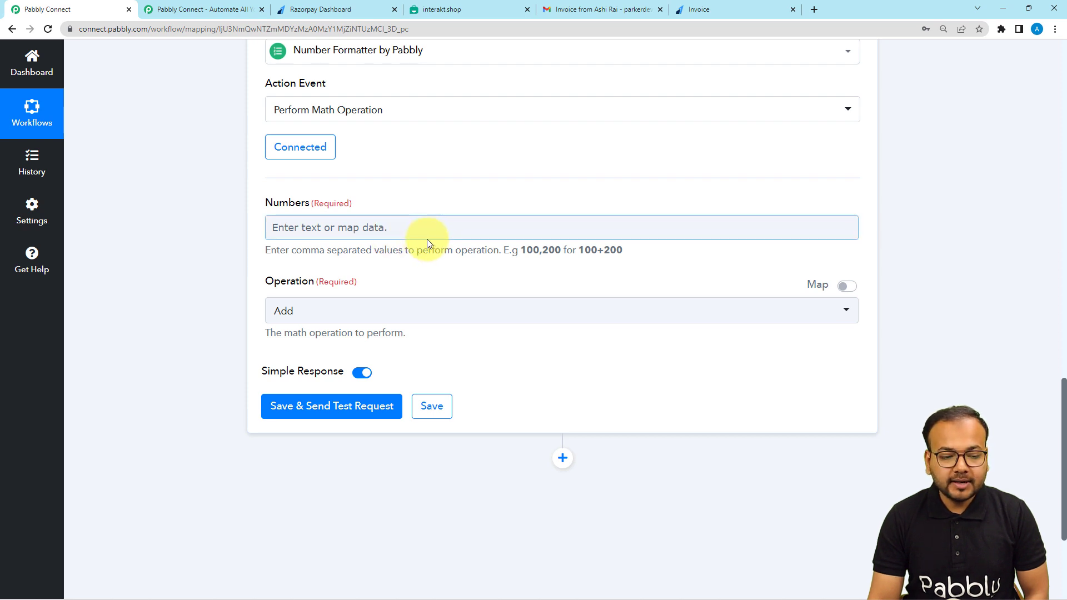
scroll(423, 263, up, 10)
scroll(422, 263, up, 4)
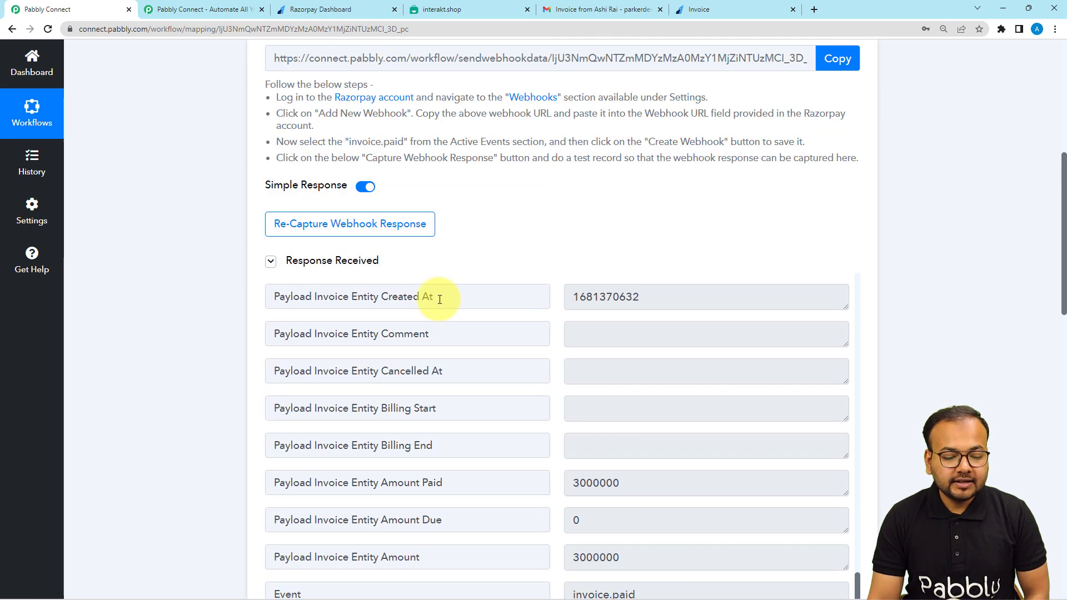
scroll(629, 426, down, 1)
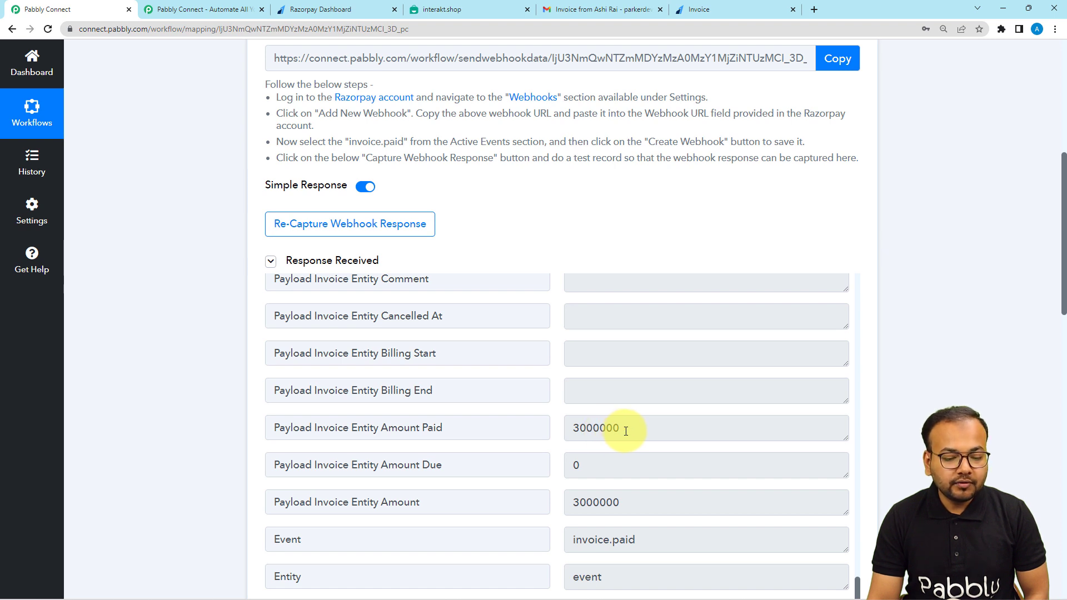
drag(626, 431, 543, 429)
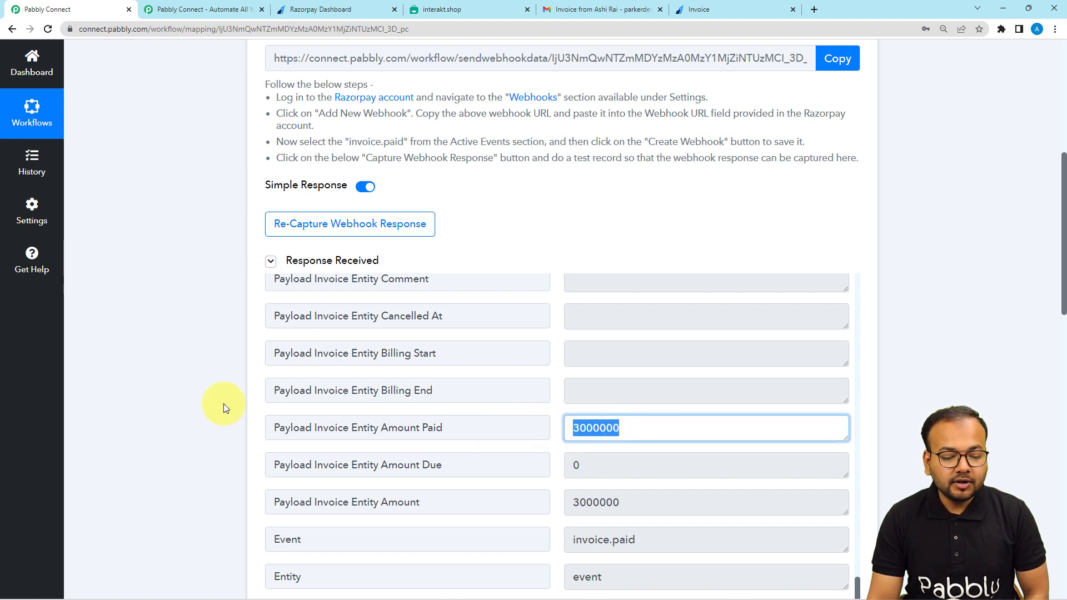
scroll(192, 396, down, 4)
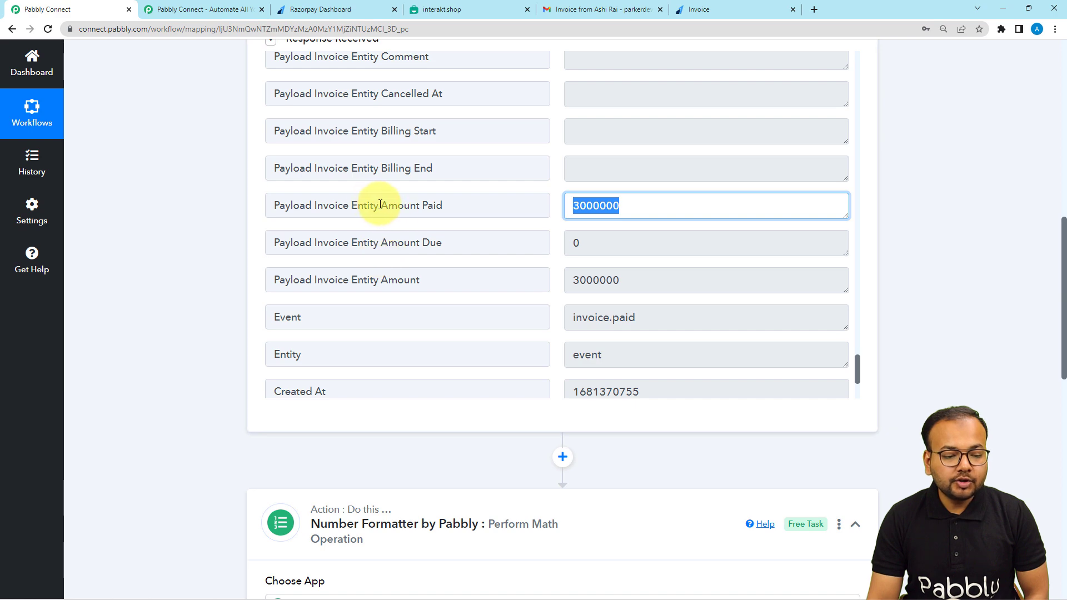
drag(380, 204, 412, 211)
drag(435, 282, 367, 280)
scroll(217, 292, down, 11)
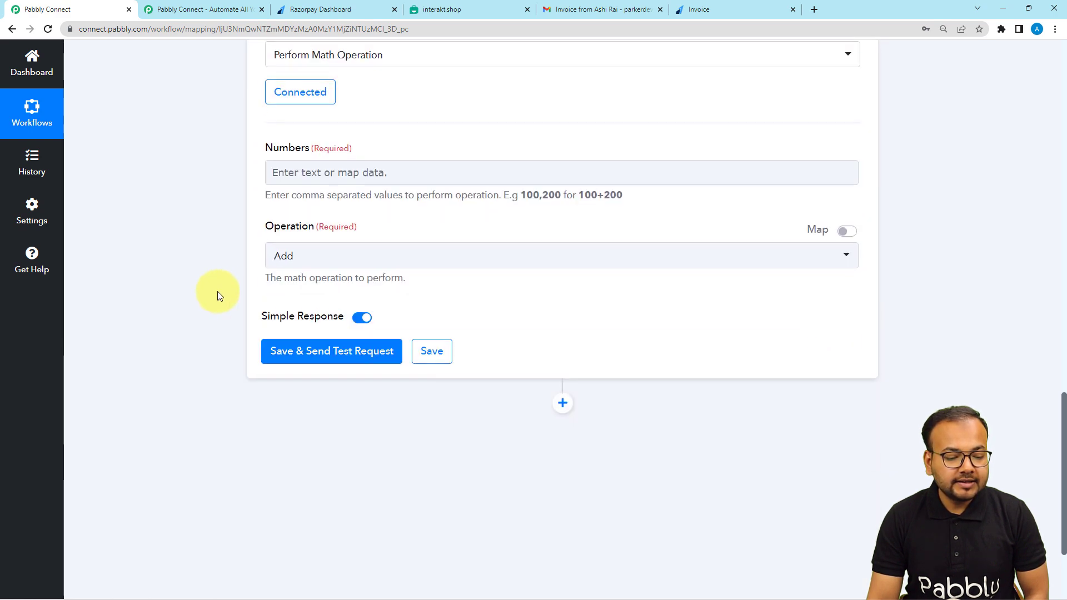
Map the Razorpay Payload Payment Entity Amount into the Numbers field, followed by a comma and 100.
click(318, 175)
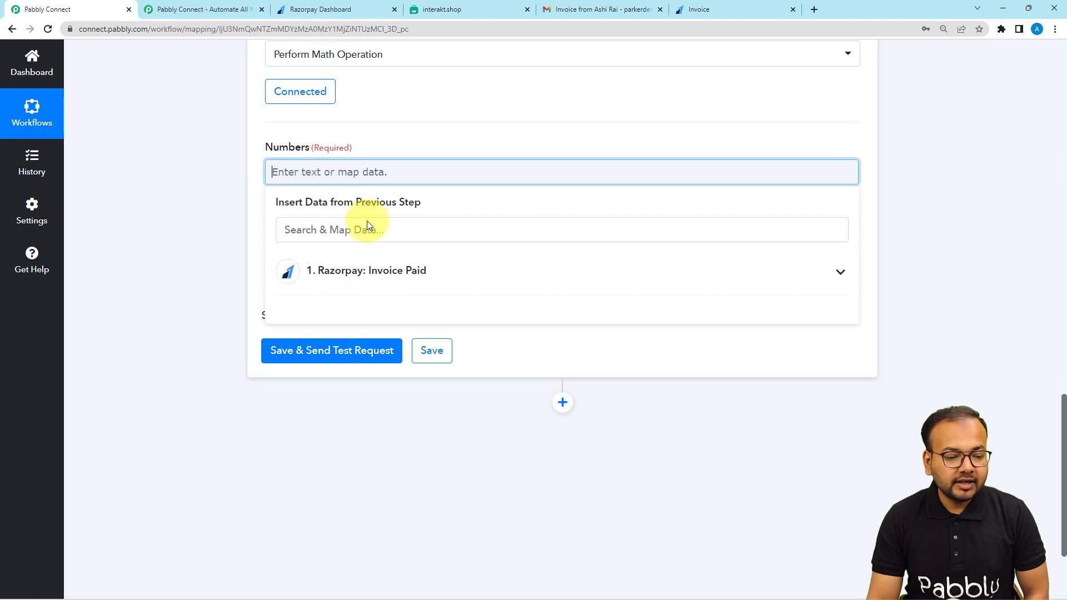
click(381, 294)
scroll(378, 356, down, 5)
scroll(381, 360, down, 10)
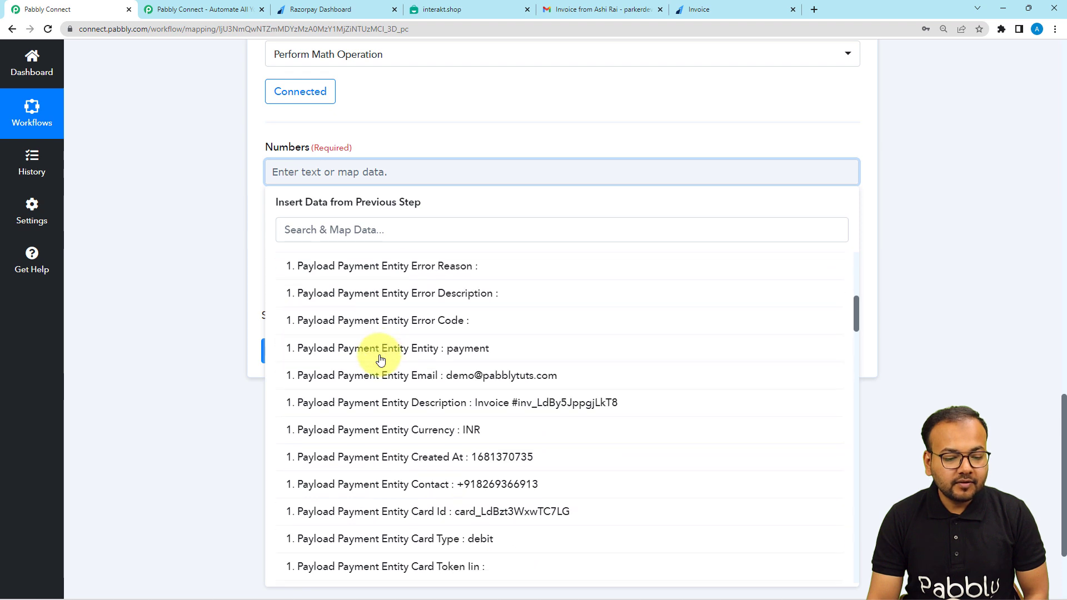
scroll(380, 360, down, 4)
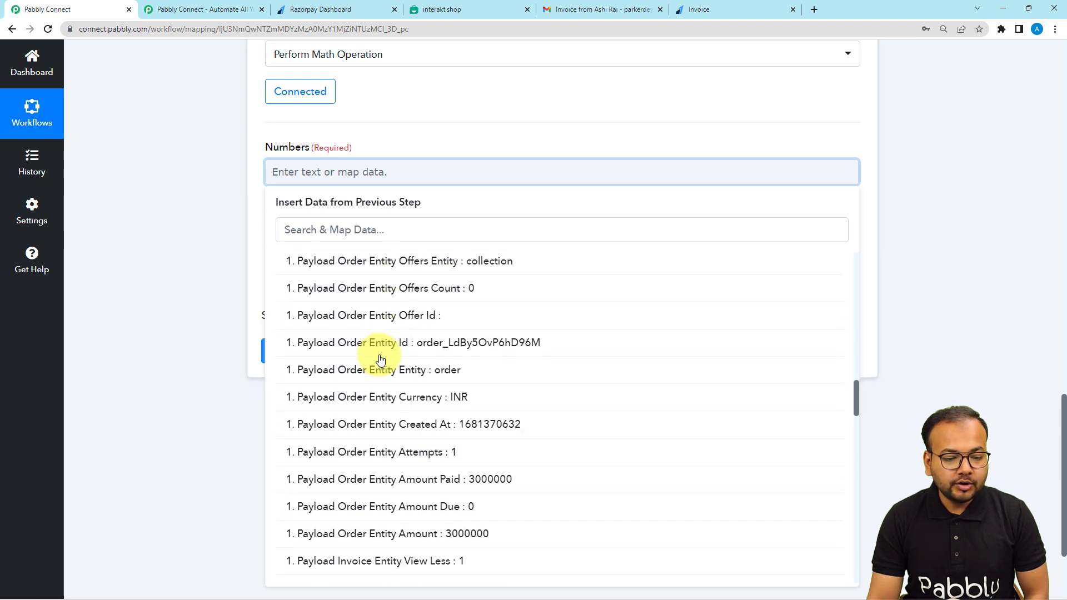
scroll(355, 359, up, 3)
click(442, 274)
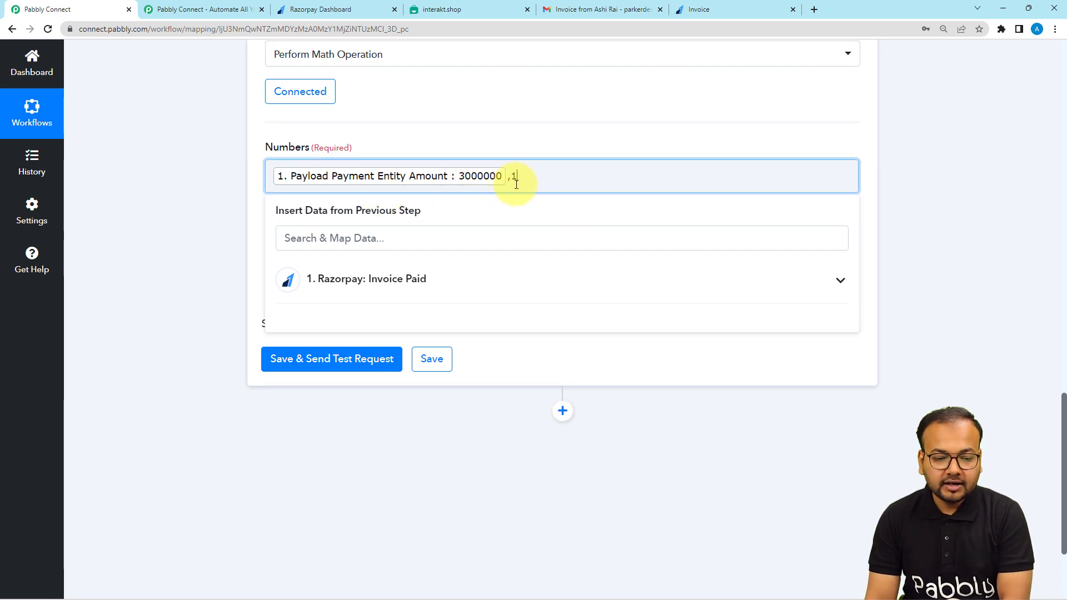
click(210, 183)
Set the math operation to Divide, save and send a test request, and check the Result value in the response.
scroll(225, 185, down, 1)
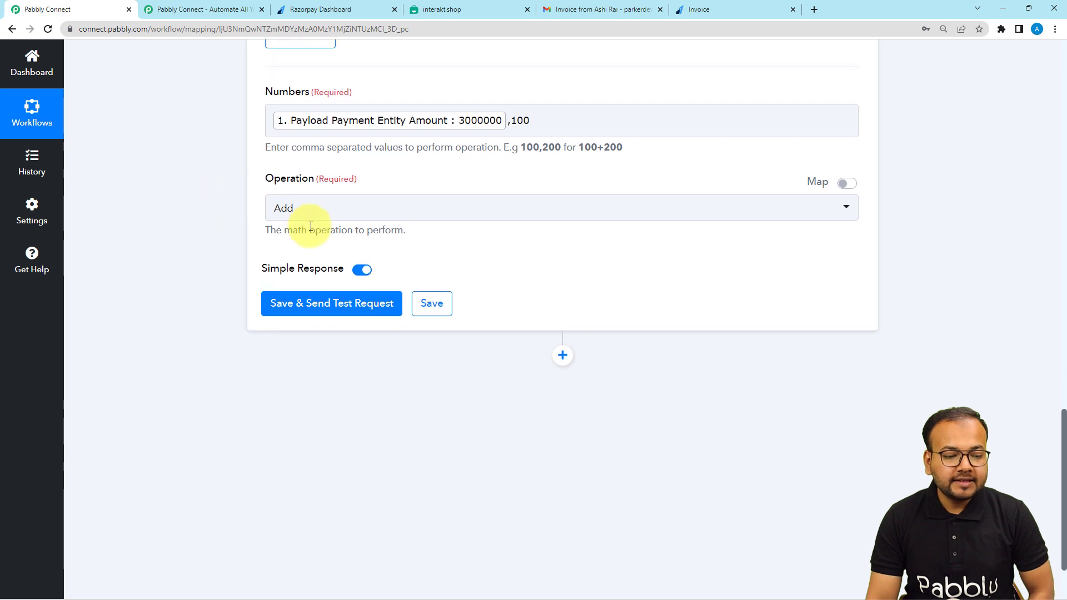
click(313, 214)
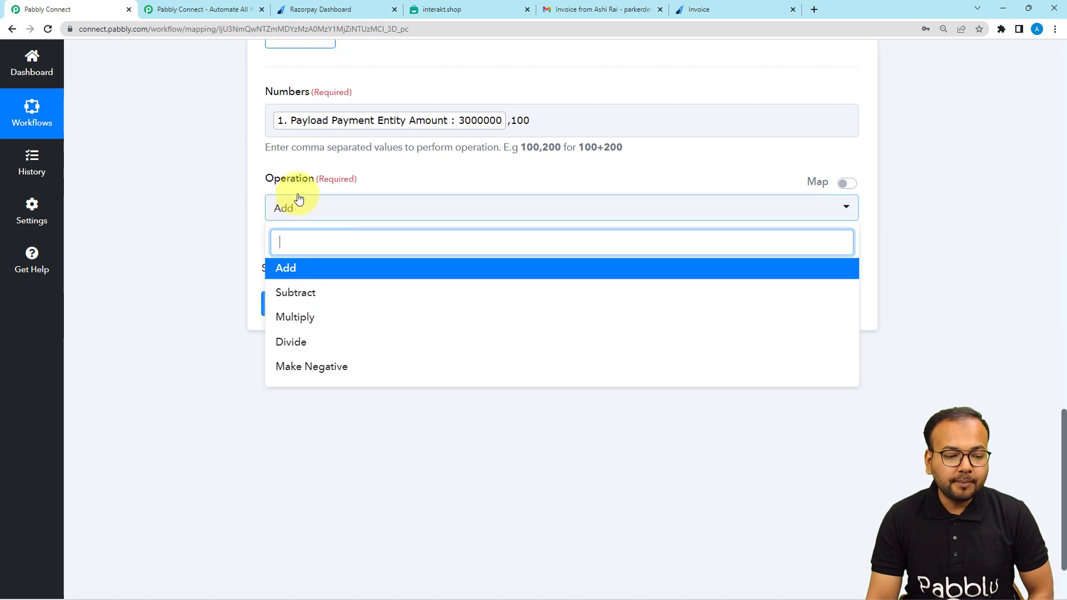
click(286, 343)
click(268, 304)
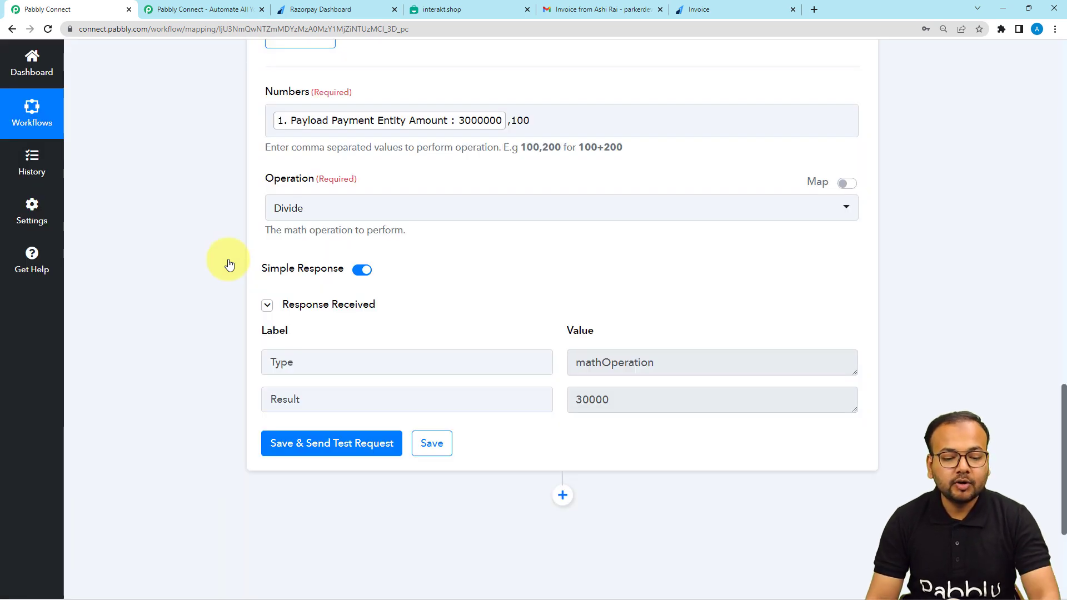
scroll(230, 264, down, 2)
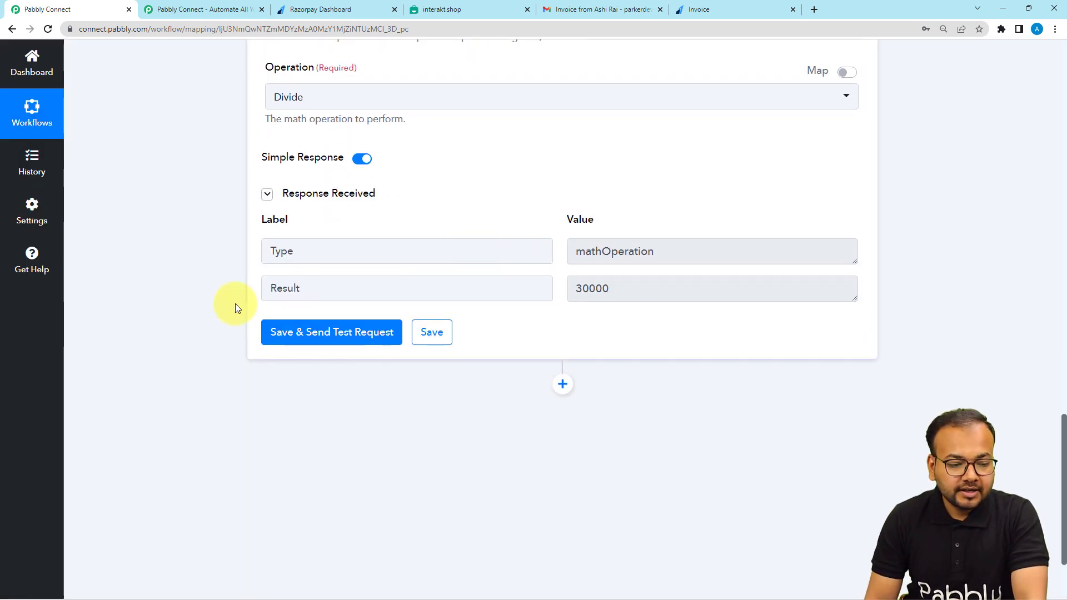
double_click(306, 287)
double_click(638, 287)
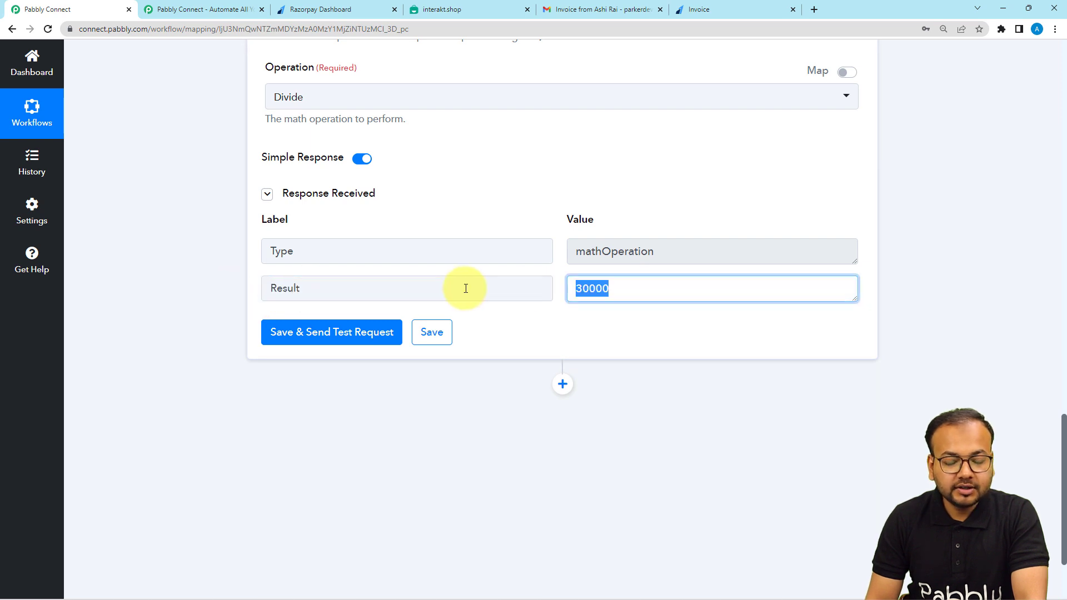
Add a new action step after the math operation and choose Interakt as its app.
scroll(495, 324, down, 3)
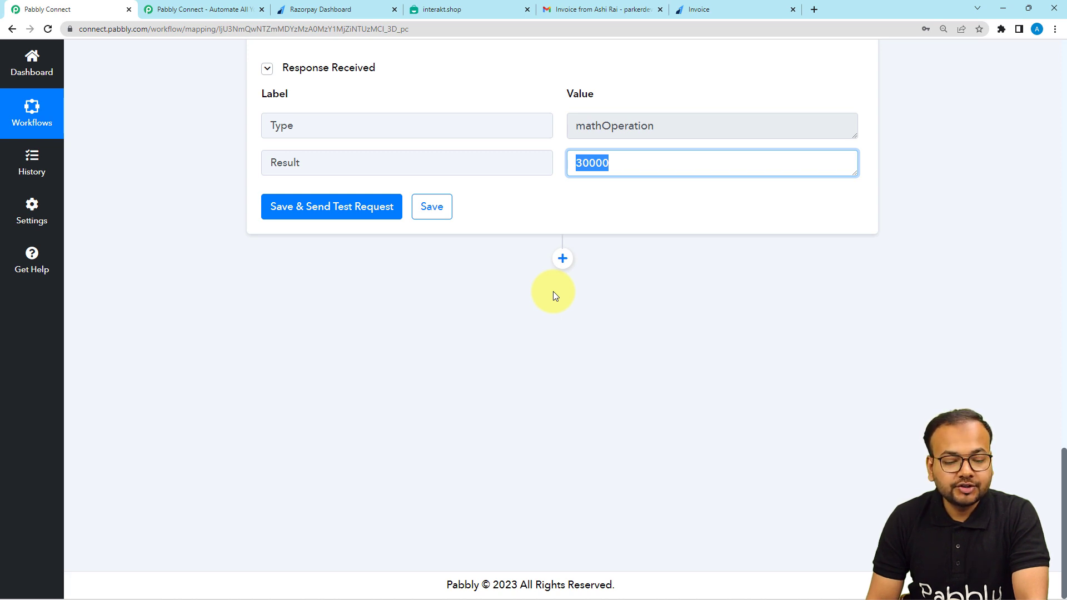
click(562, 258)
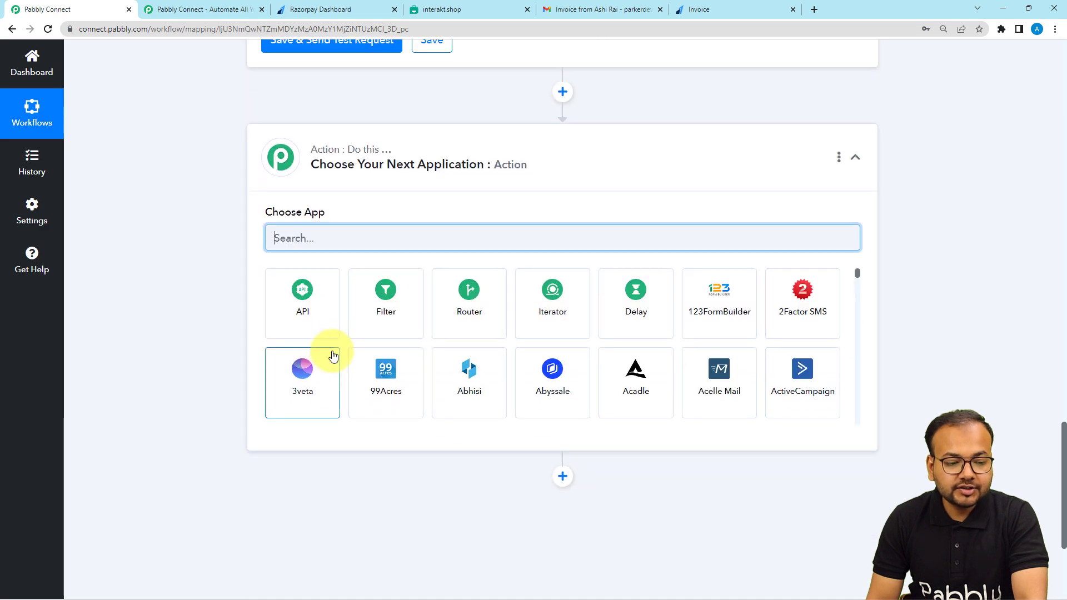
text(i)
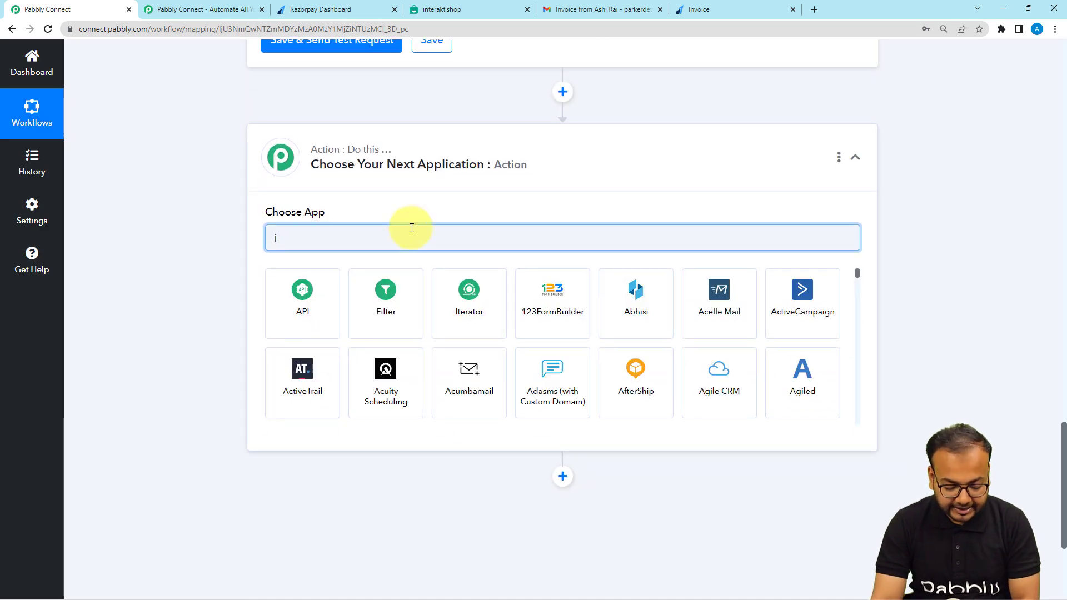
text(nter)
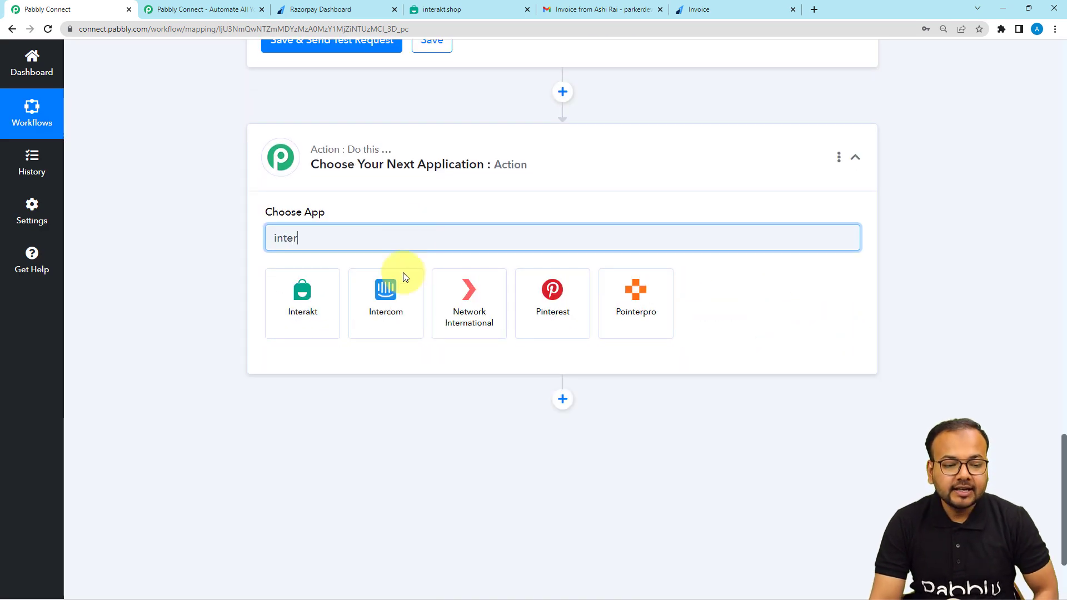
click(303, 292)
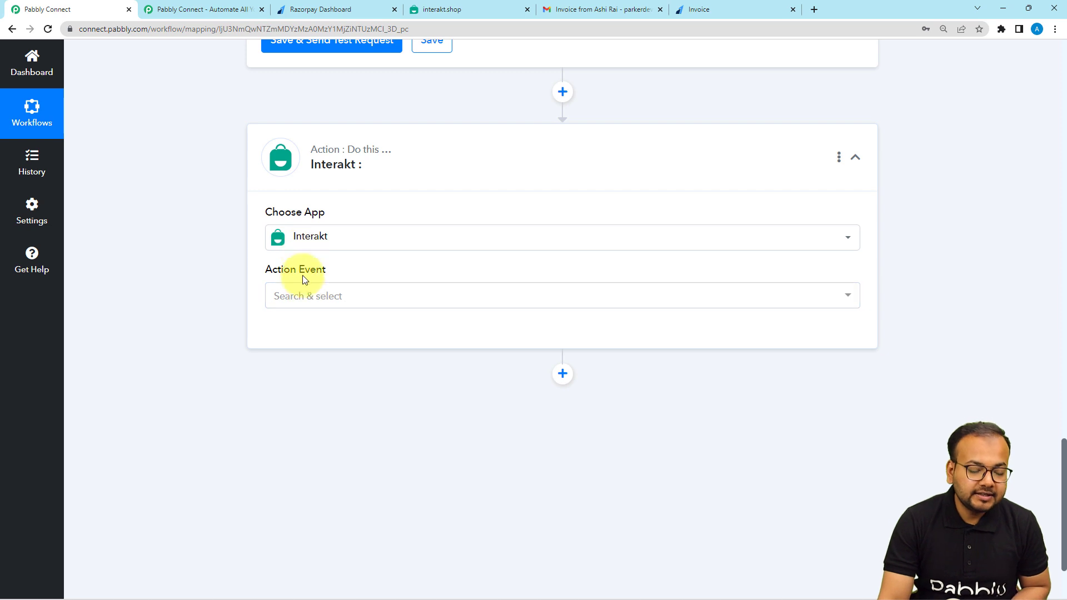
Set the Interakt action event to Send WhatsApp Template Message and start adding a new connection.
click(303, 296)
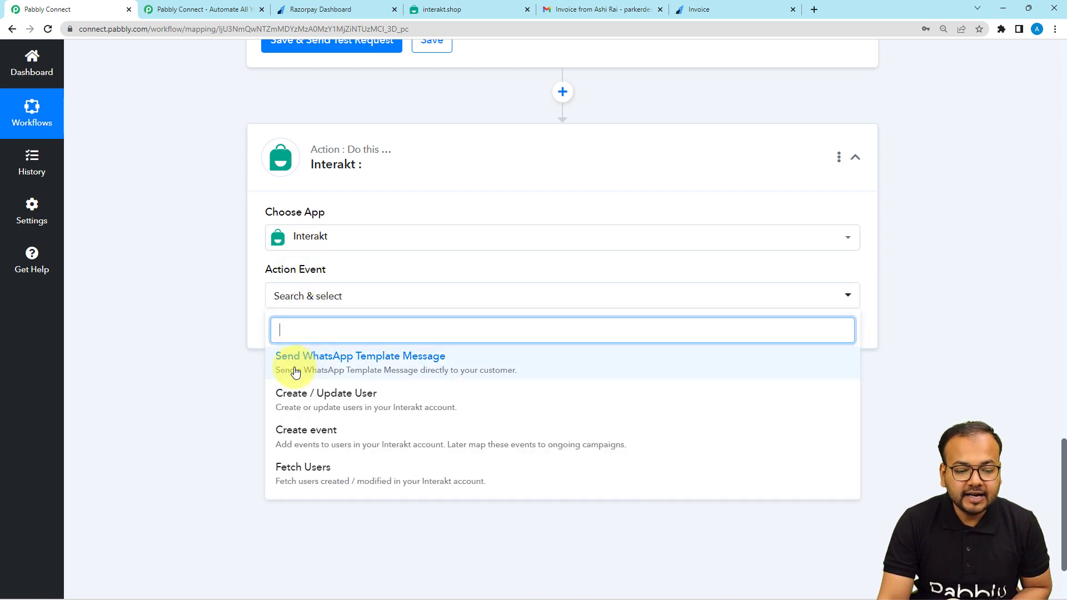
click(403, 371)
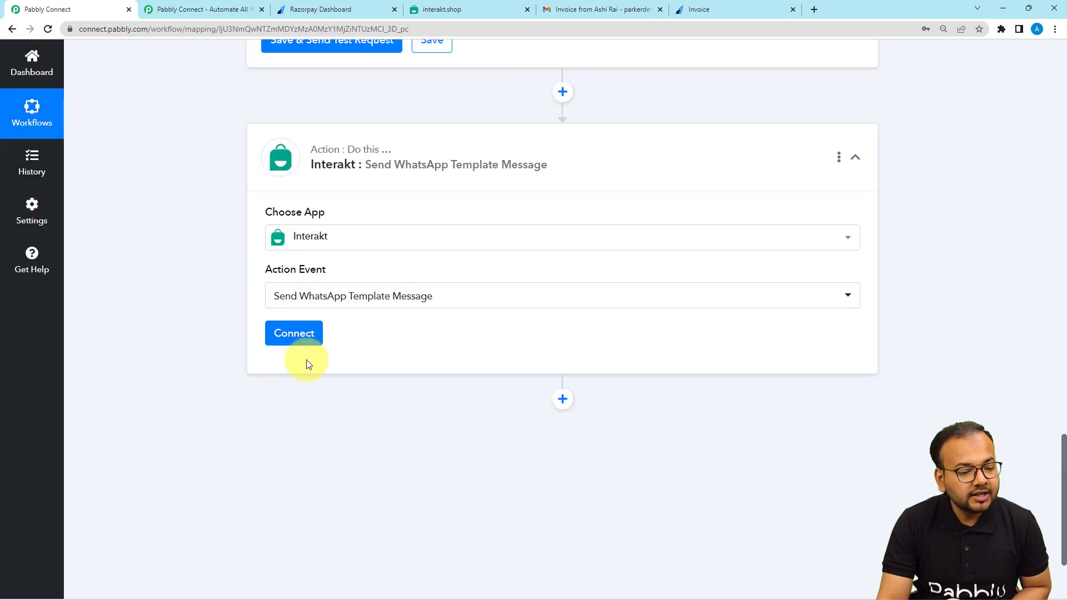
click(302, 336)
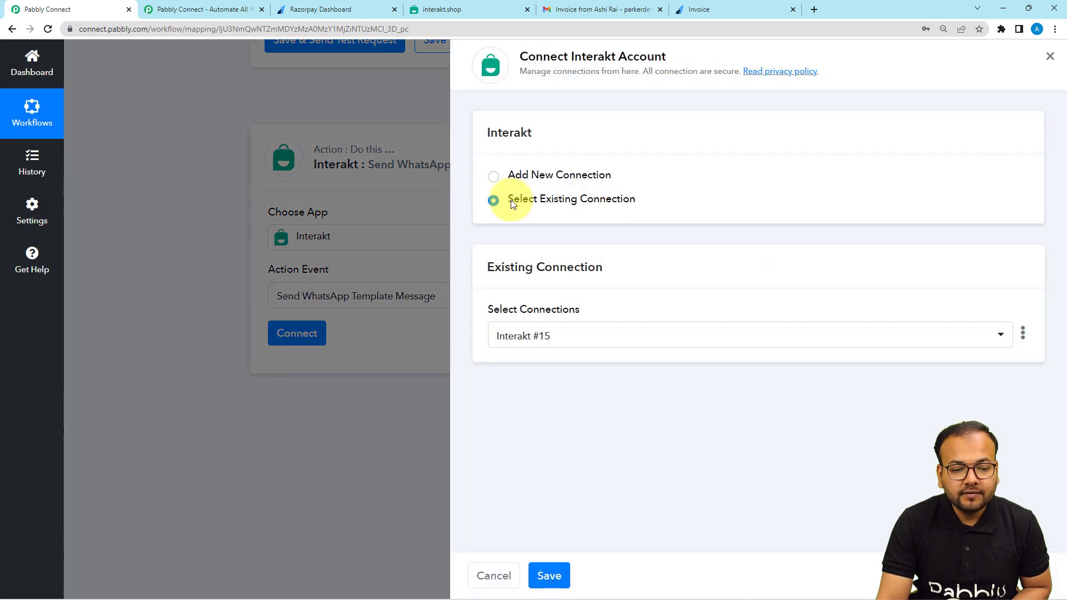
click(494, 177)
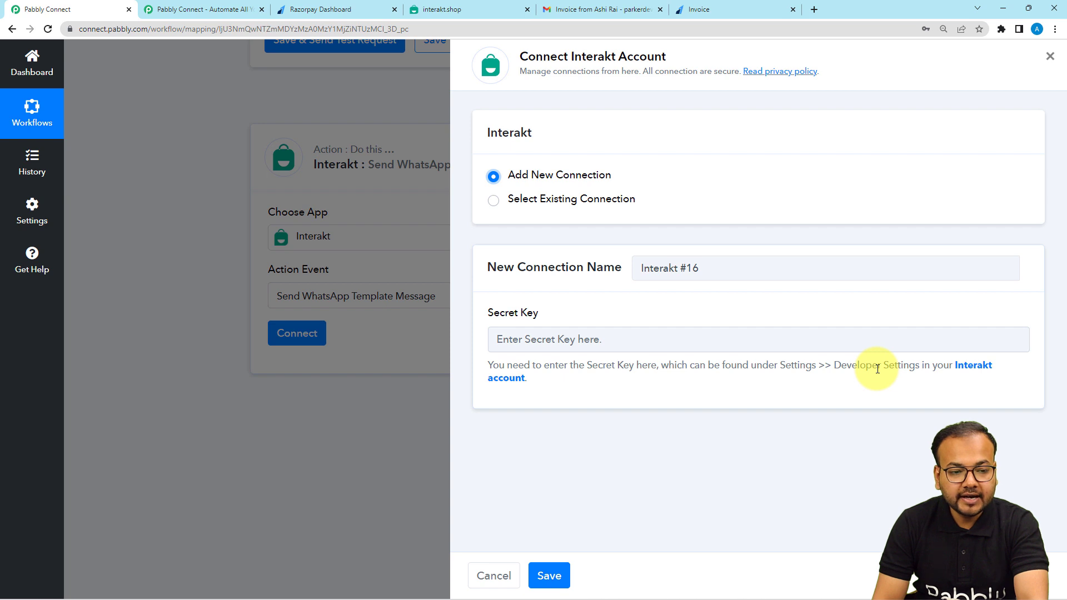
Switch to Interakt and copy the secret key from the Developer Settings.
click(448, 10)
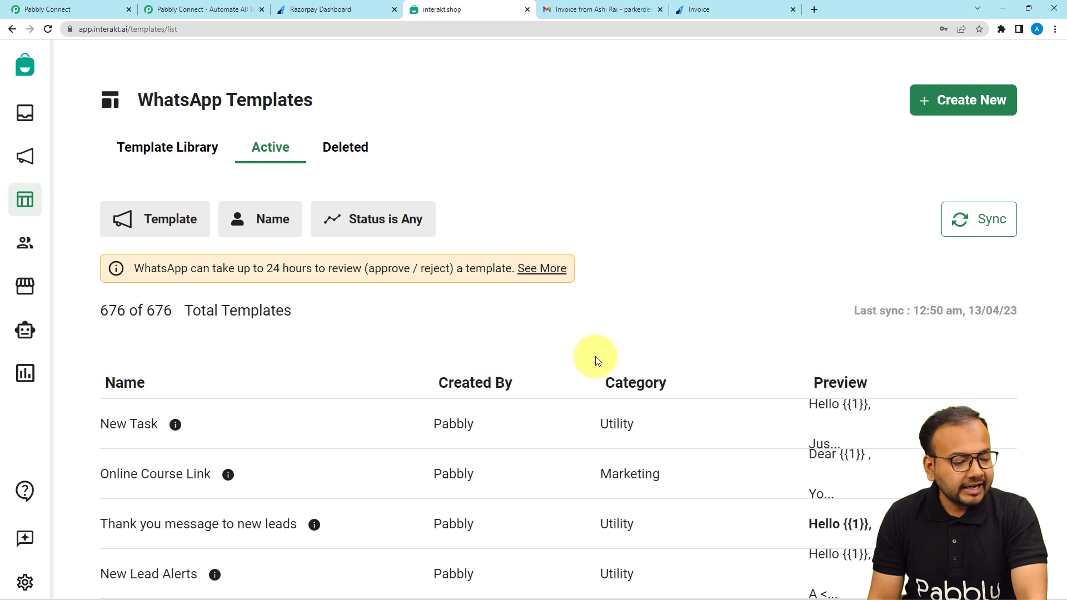
scroll(595, 358, down, 3)
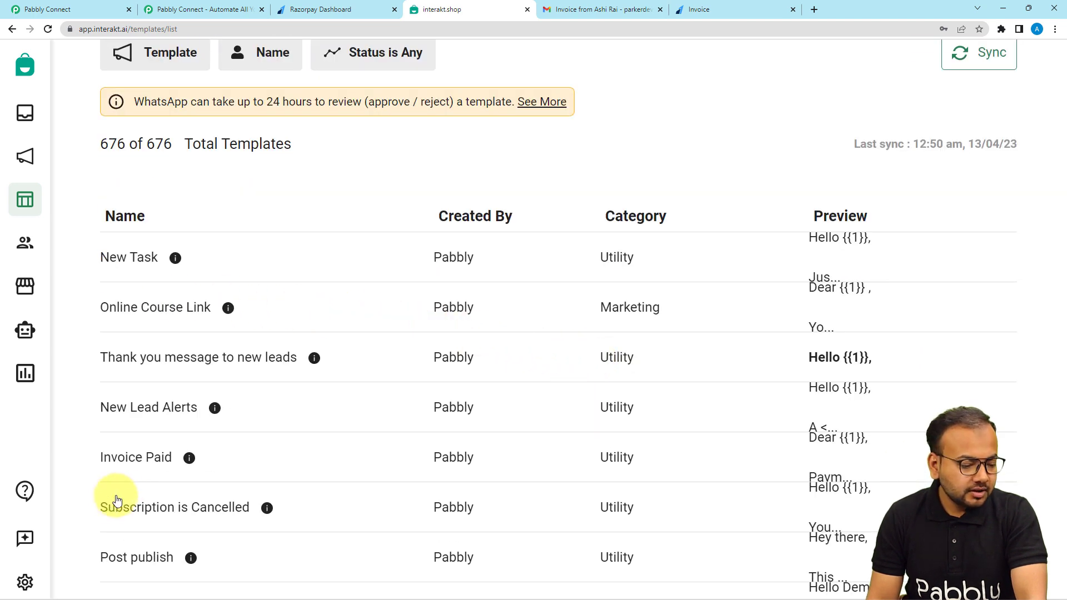
click(24, 587)
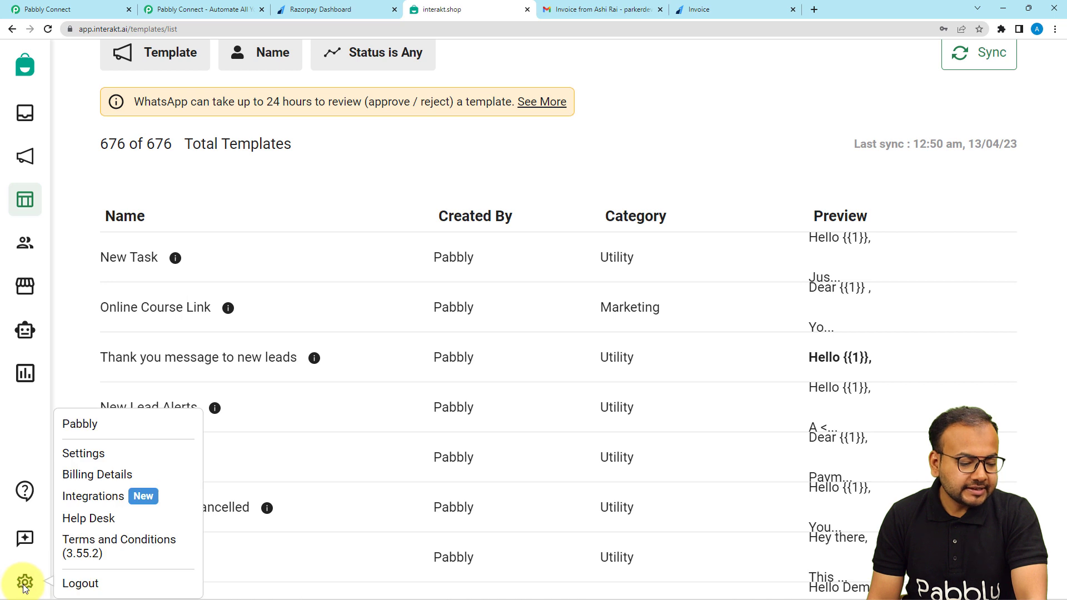
click(81, 453)
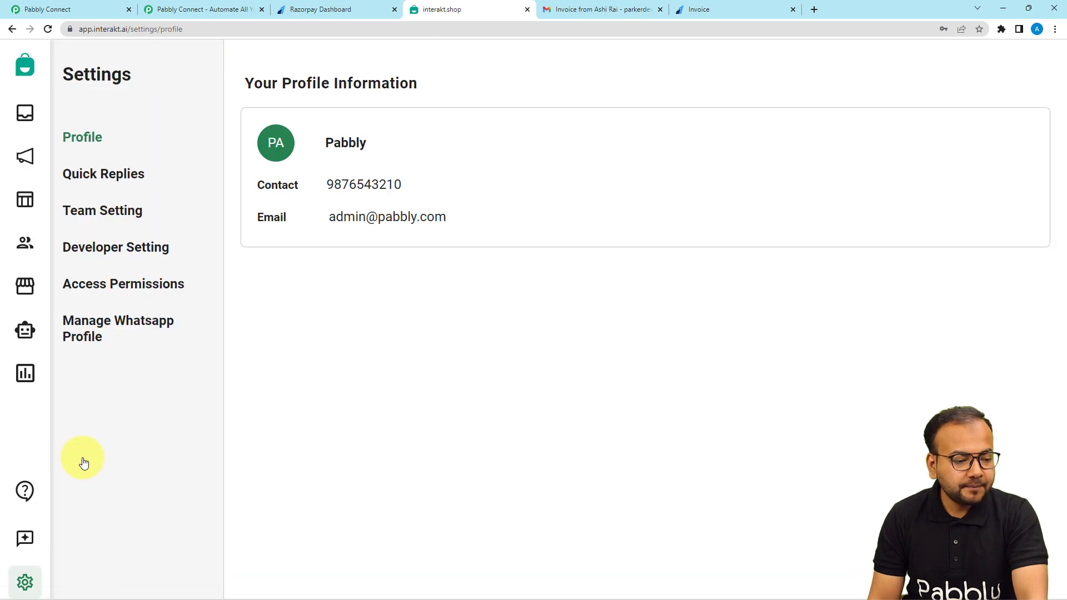
click(83, 250)
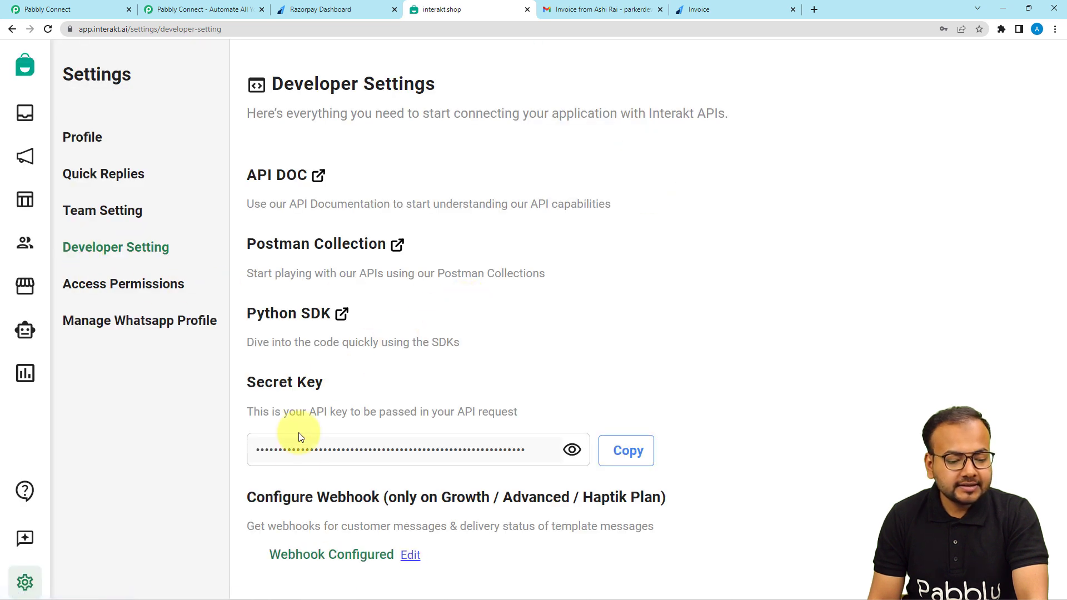
click(625, 451)
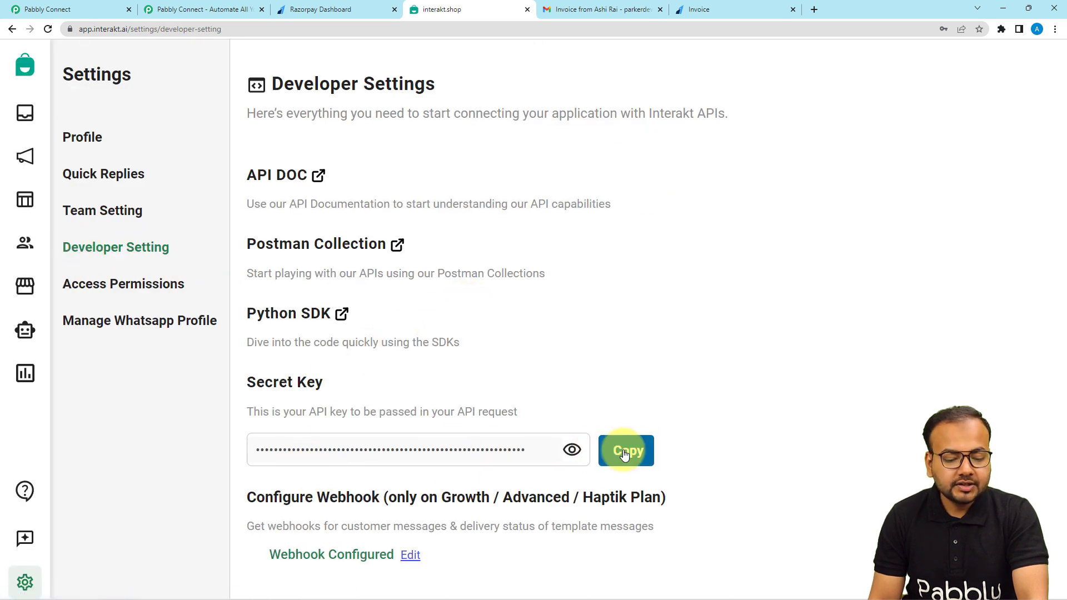
Return to Pabbly Connect, paste the Interakt secret key into the new connection and save it.
click(106, 10)
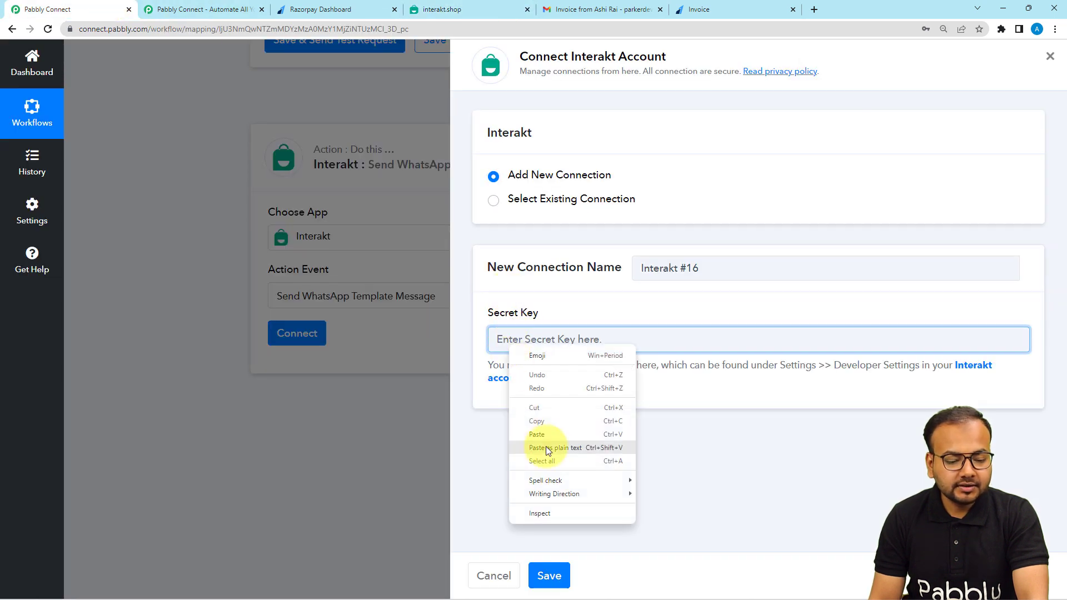
click(548, 433)
click(548, 577)
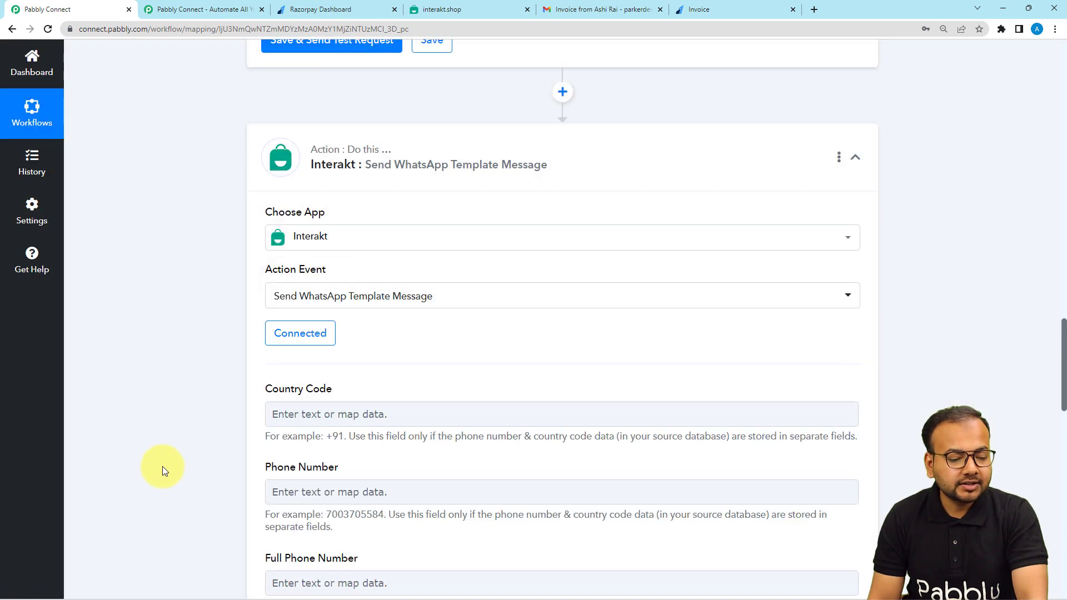
Review the Interakt phone number fields and examine how the Razorpay response stores the customer's contact number.
scroll(156, 438, down, 3)
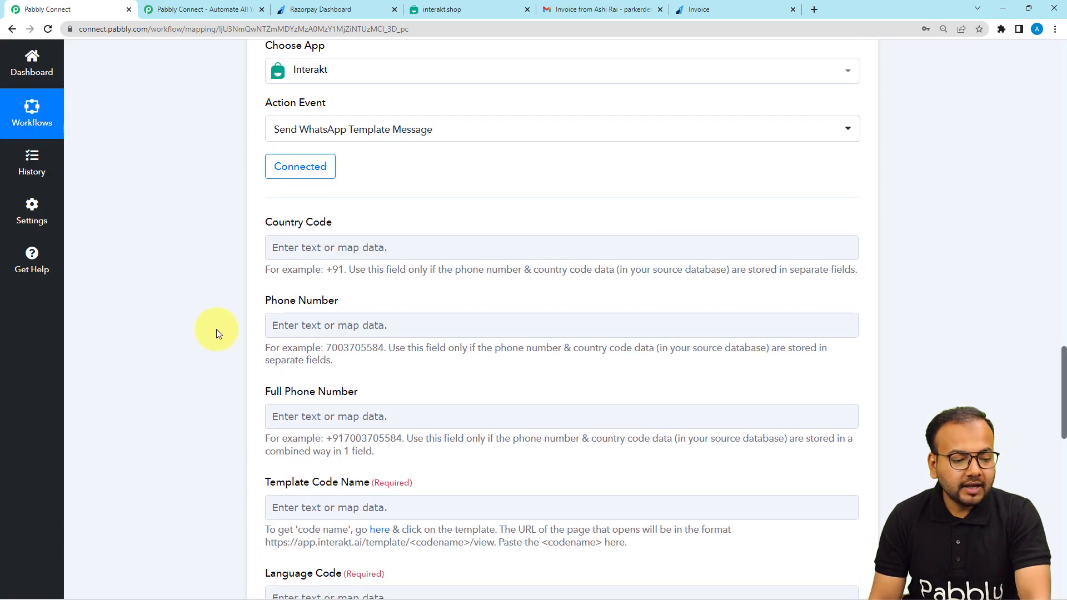
scroll(408, 325, down, 2)
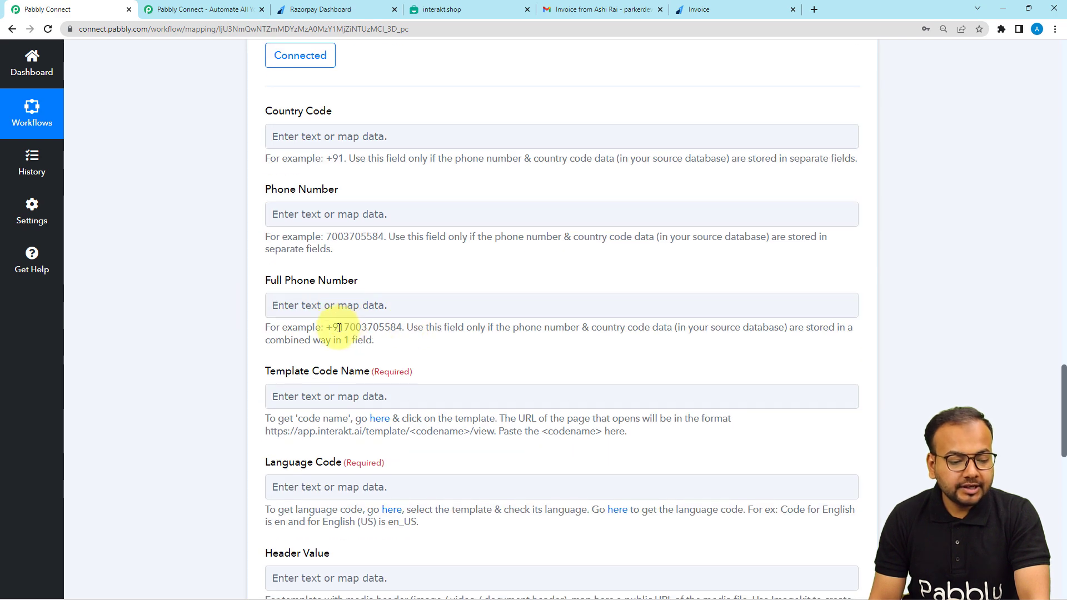
scroll(146, 288, up, 2)
scroll(147, 287, up, 10)
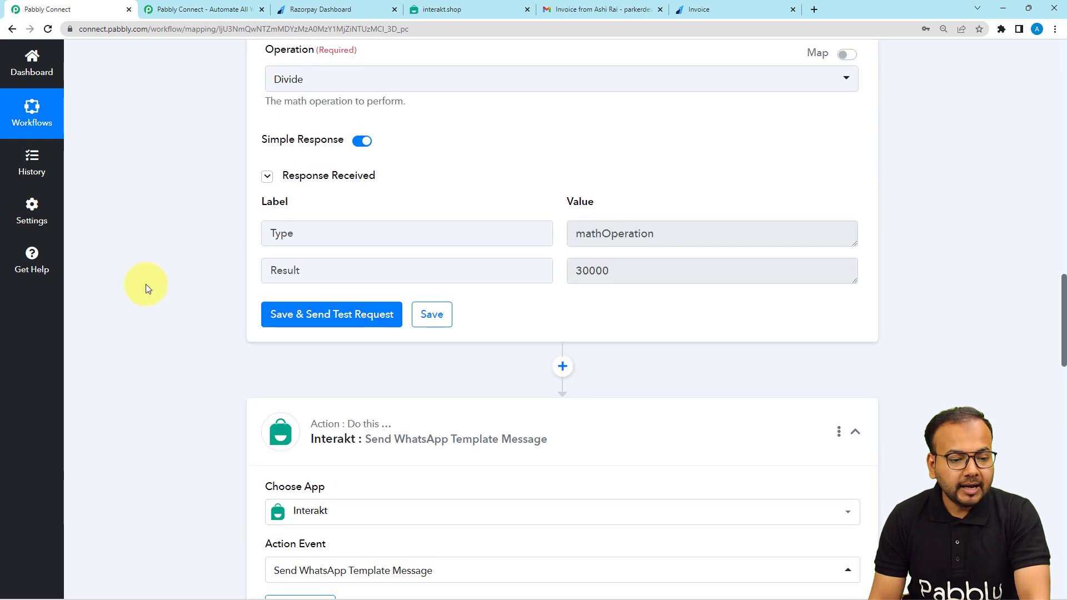
scroll(146, 288, up, 2)
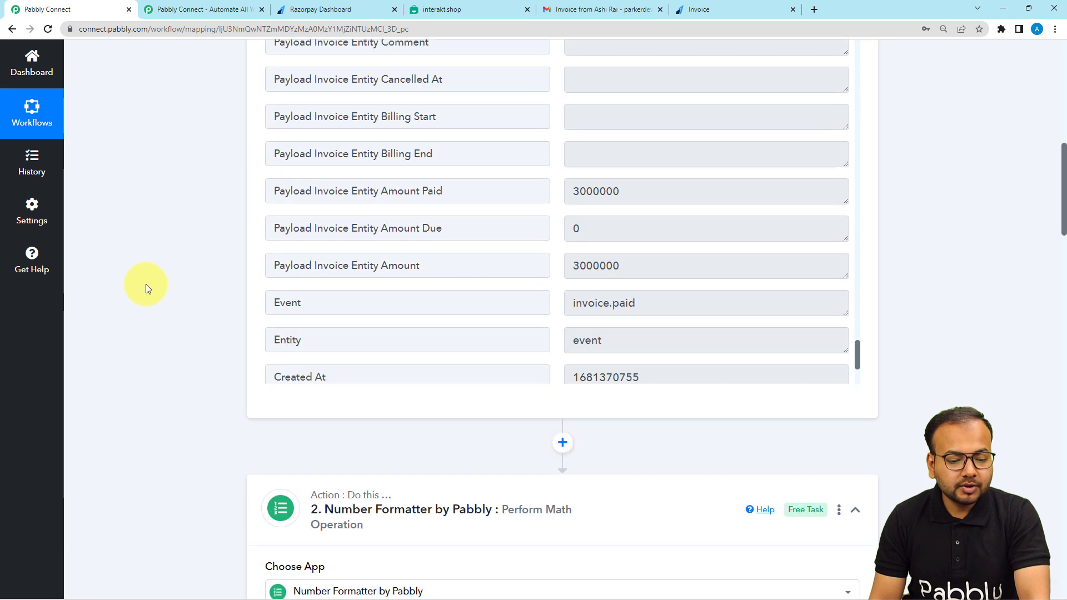
scroll(292, 269, down, 3)
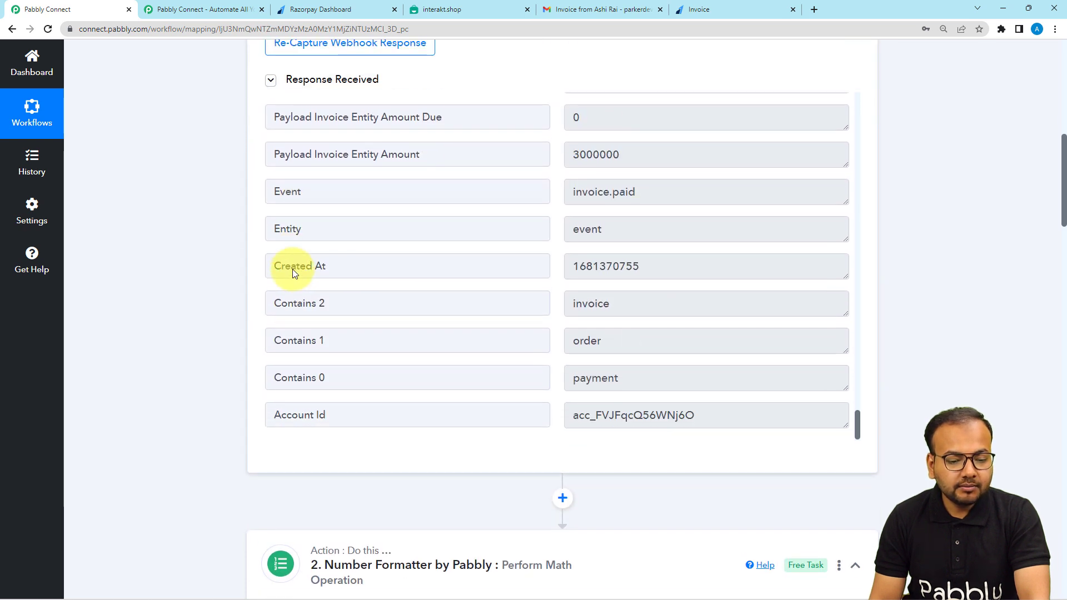
scroll(292, 269, down, 2)
scroll(291, 268, up, 3)
scroll(354, 272, up, 10)
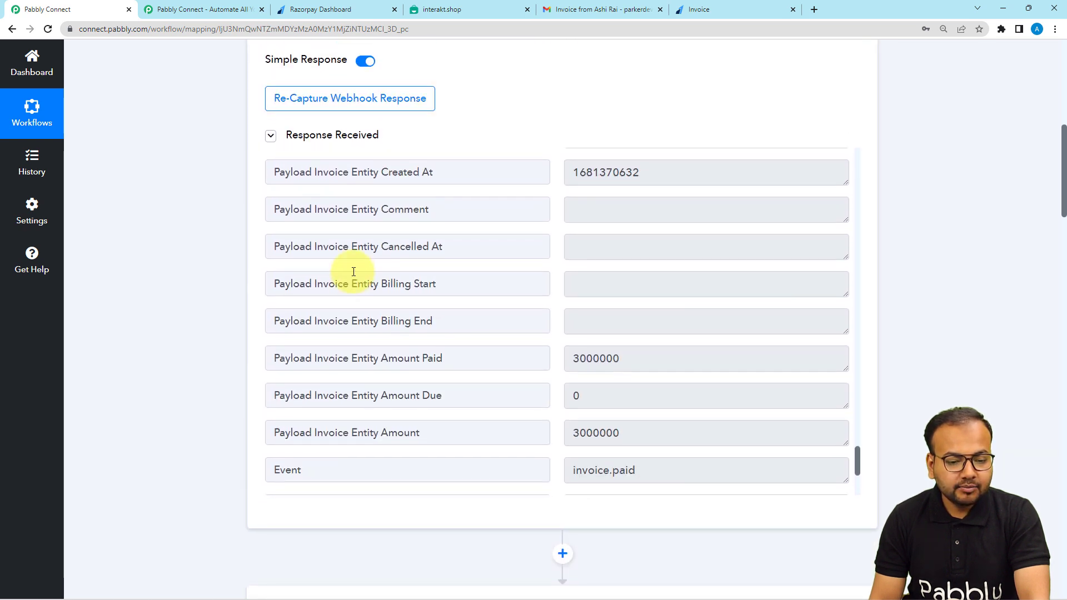
scroll(102, 218, down, 8)
scroll(102, 218, up, 20)
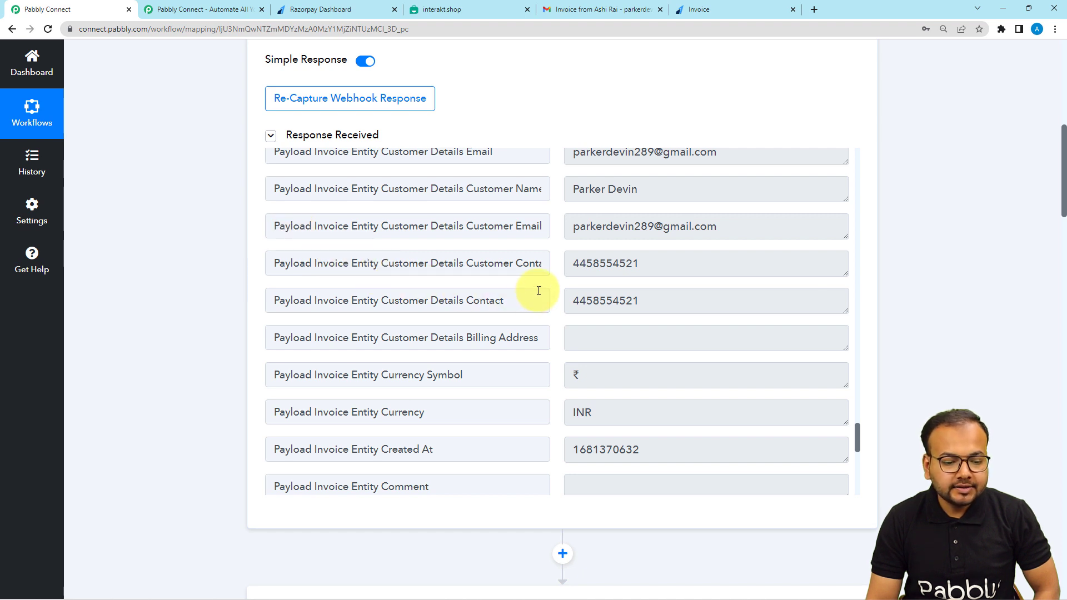
triple_click(518, 264)
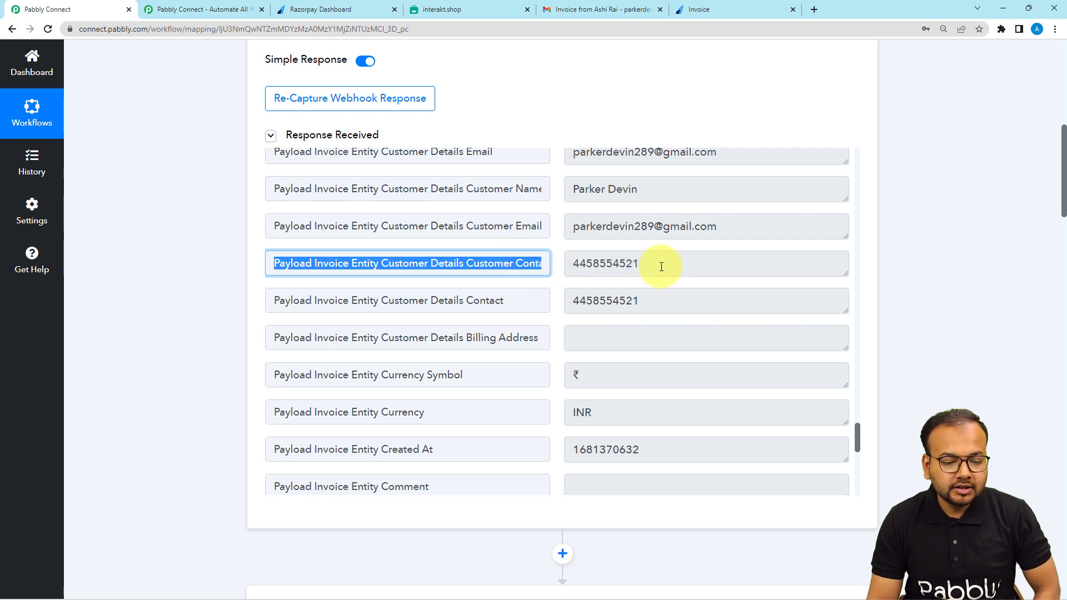
Map the Razorpay Payload Invoice Entity Customer Details Contact into the Interakt action's Full Phone Number field.
scroll(99, 227, down, 9)
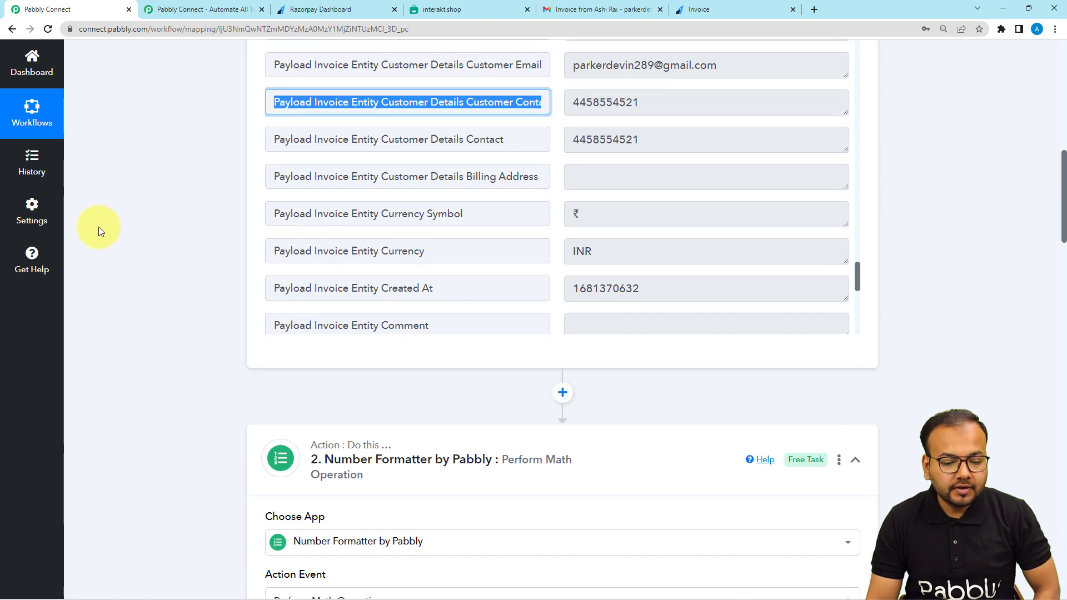
scroll(98, 226, down, 15)
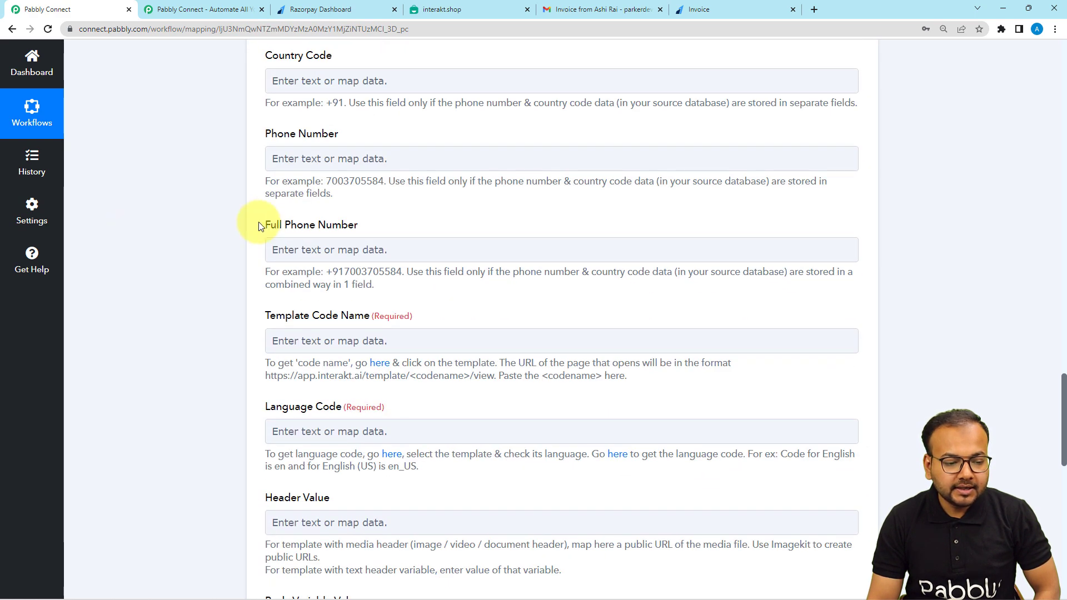
click(346, 250)
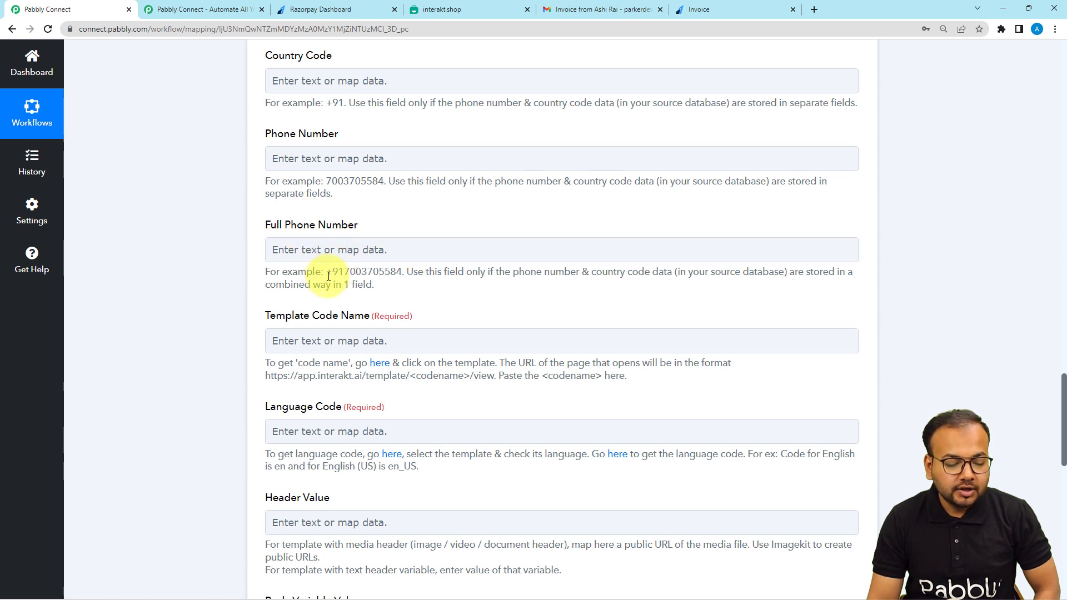
drag(326, 276, 404, 275)
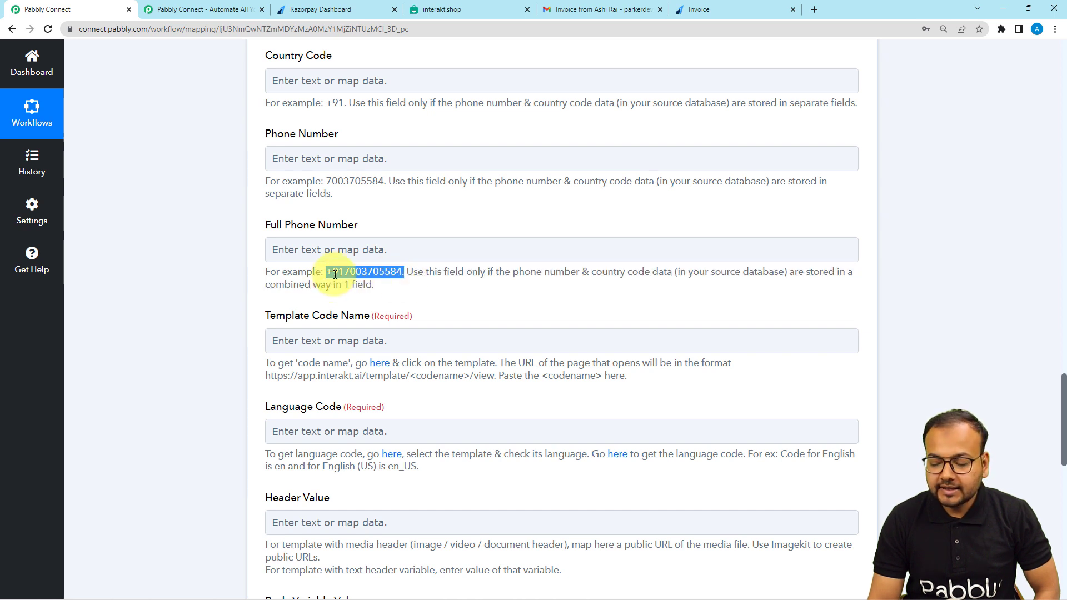
click(283, 250)
scroll(283, 248, down, 3)
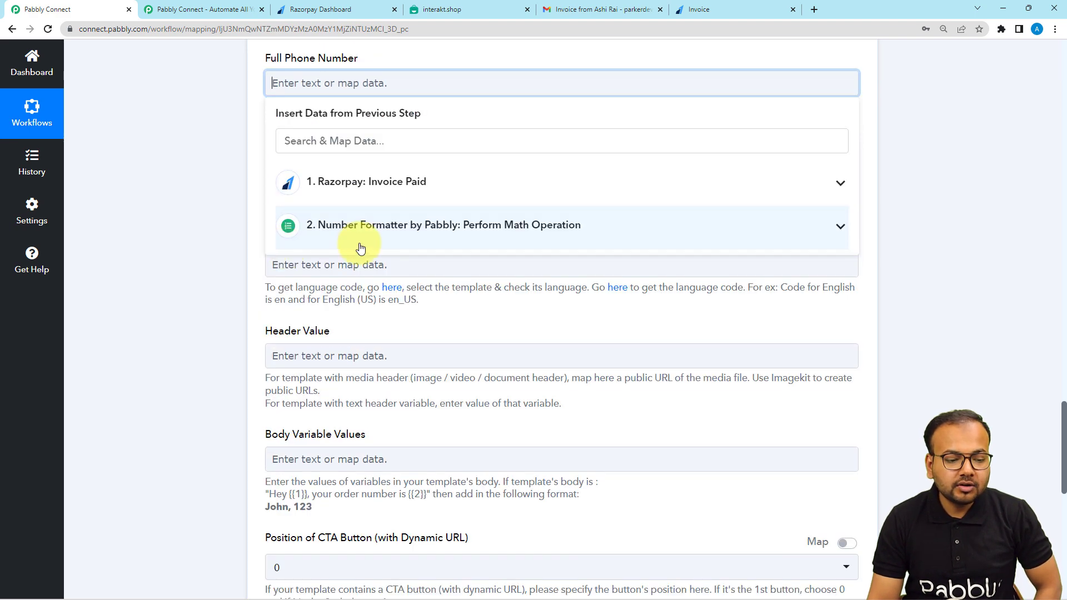
click(354, 206)
scroll(425, 384, down, 6)
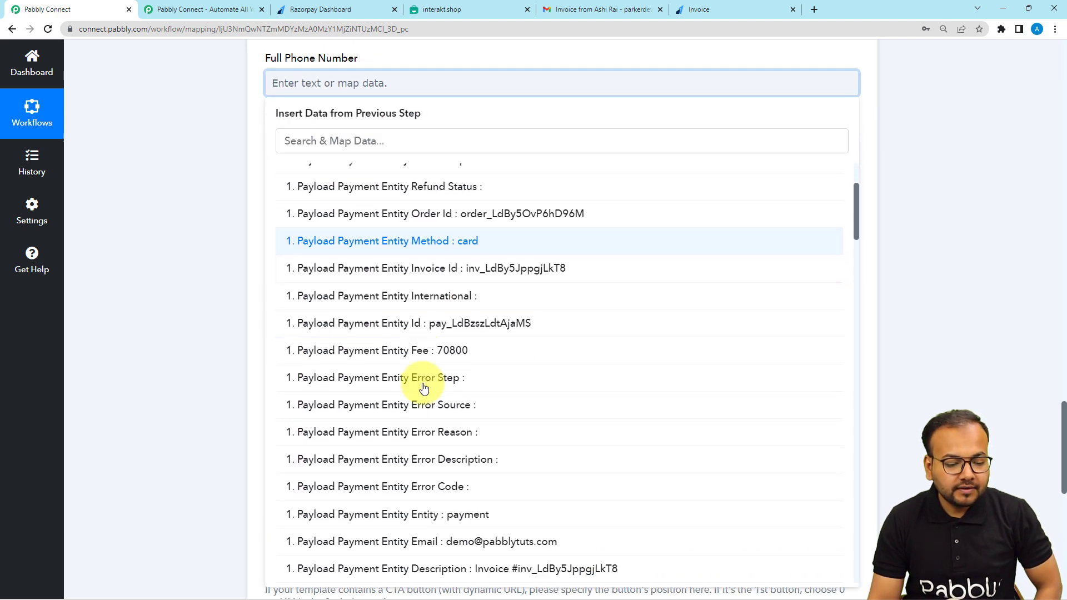
scroll(424, 387, down, 15)
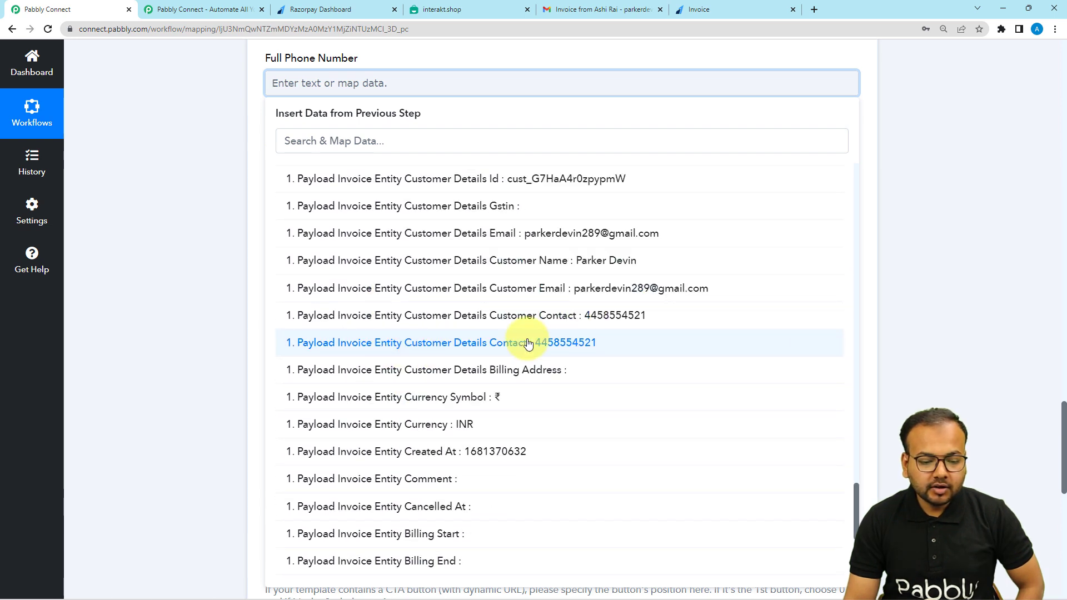
click(573, 350)
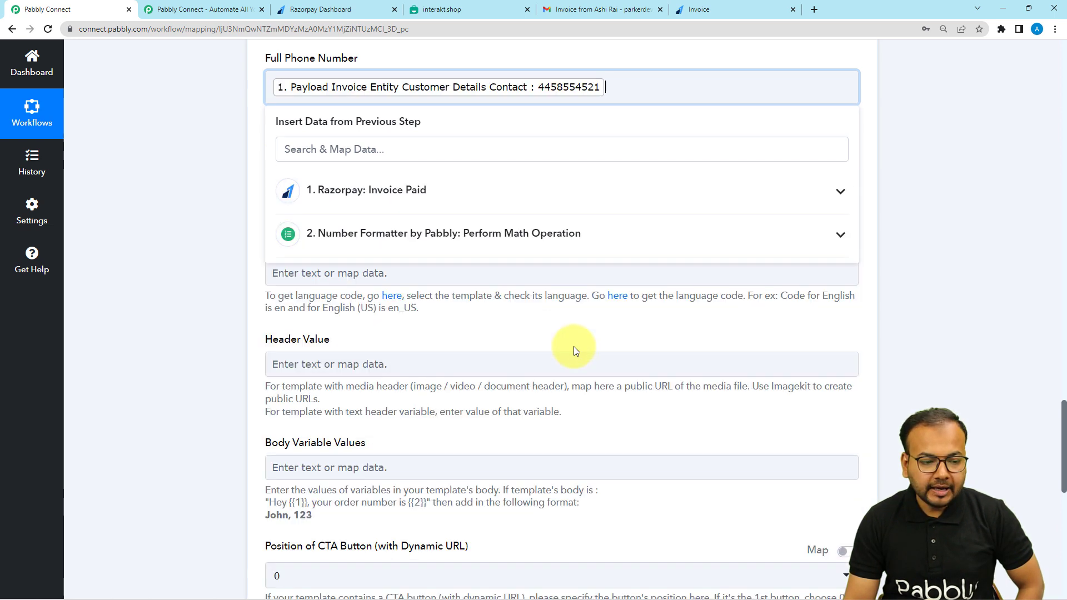
click(234, 136)
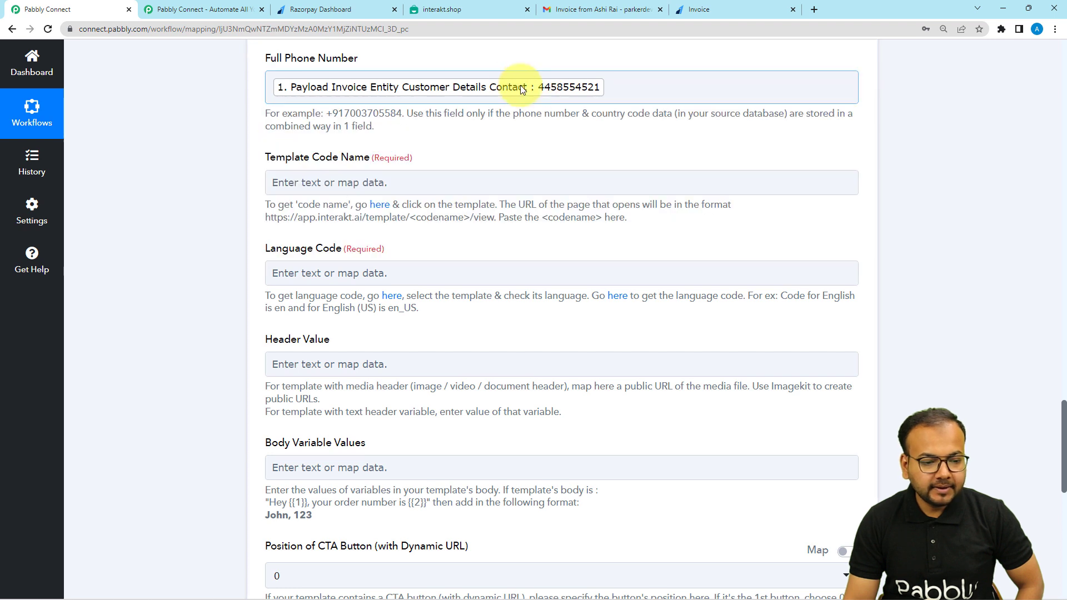
Prefix the mapped customer contact in the Full Phone Number field with the country code +91.
click(274, 90)
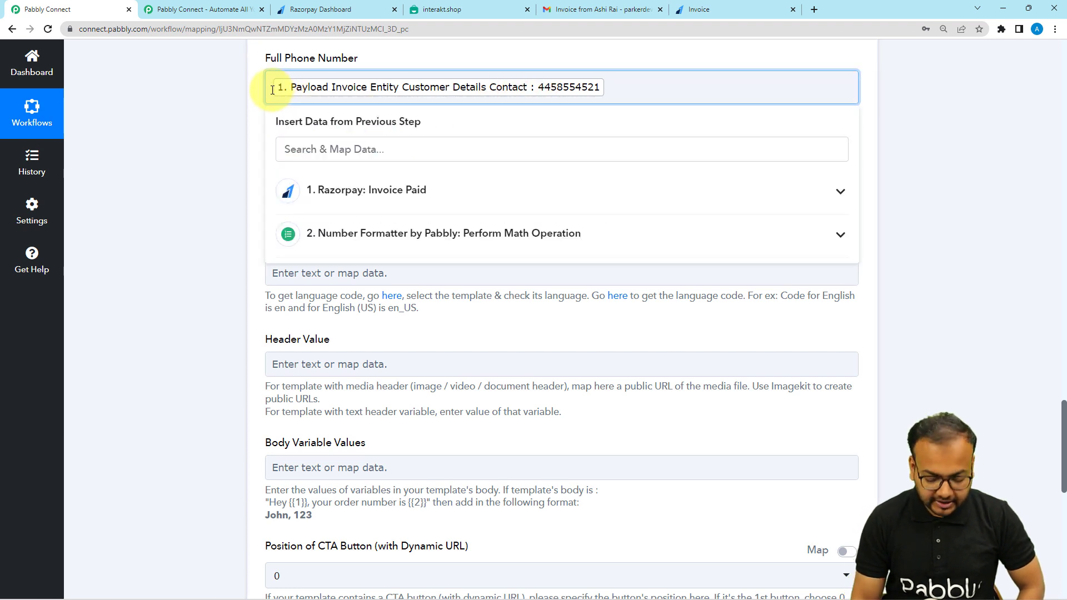
text(+91)
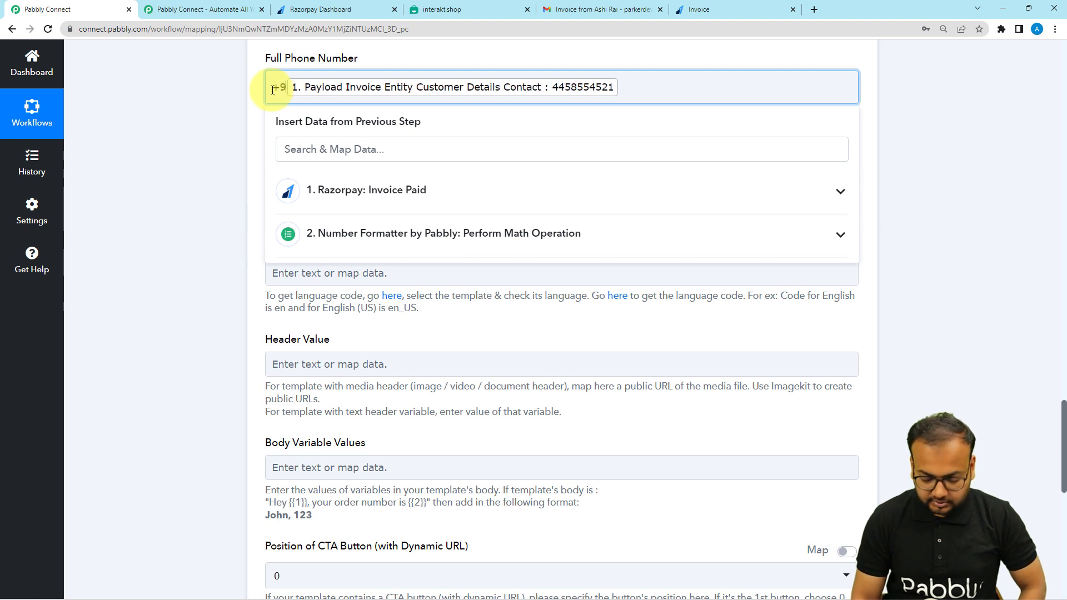
click(205, 135)
scroll(205, 134, down, 2)
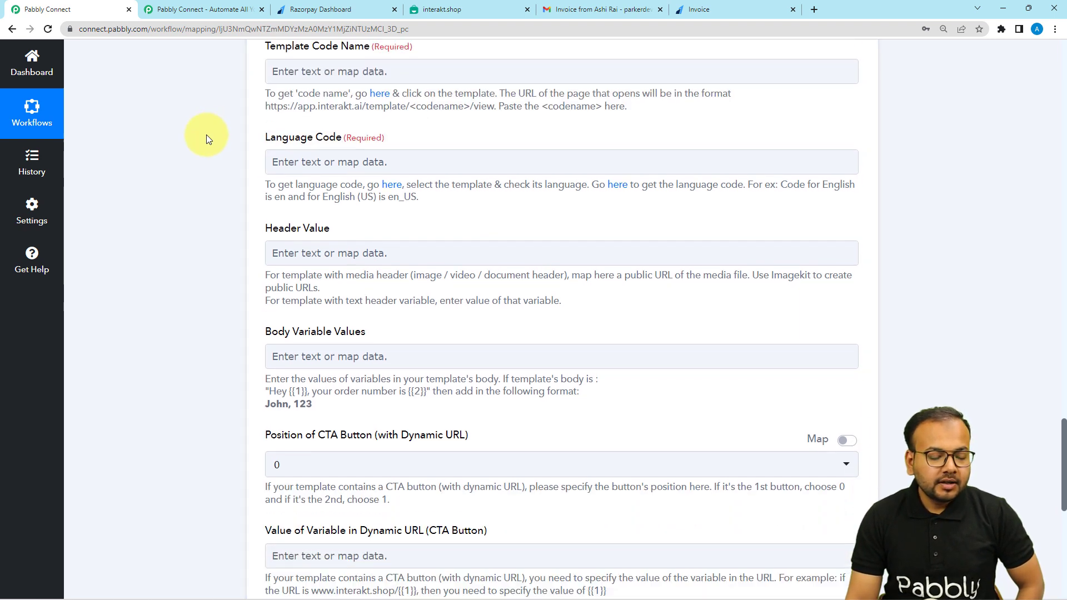
scroll(268, 163, up, 1)
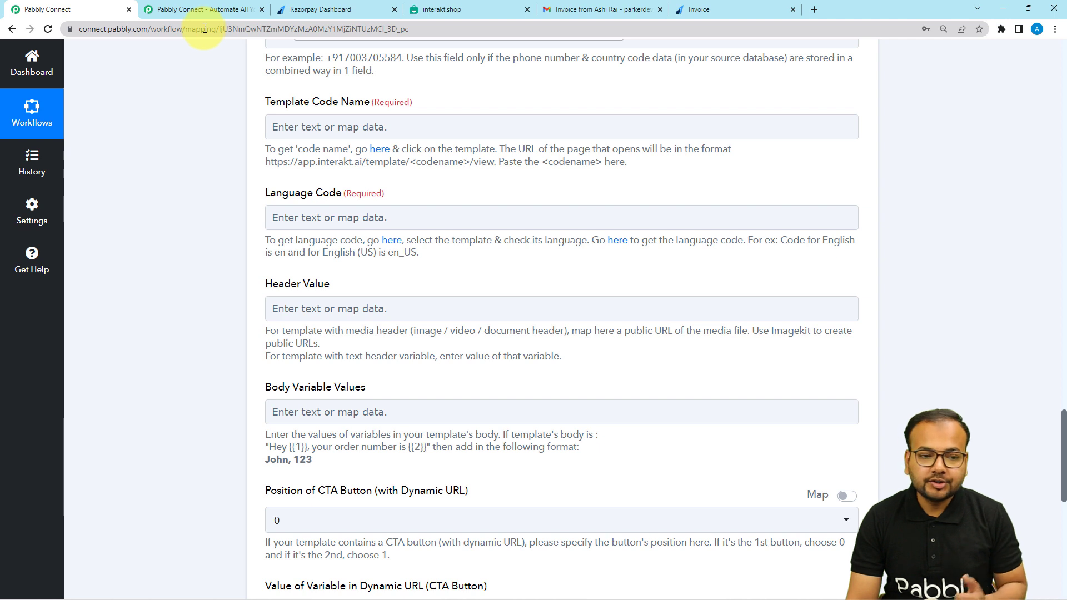
Switch to Interakt and open the Invoice Paid template from the active WhatsApp templates.
click(442, 9)
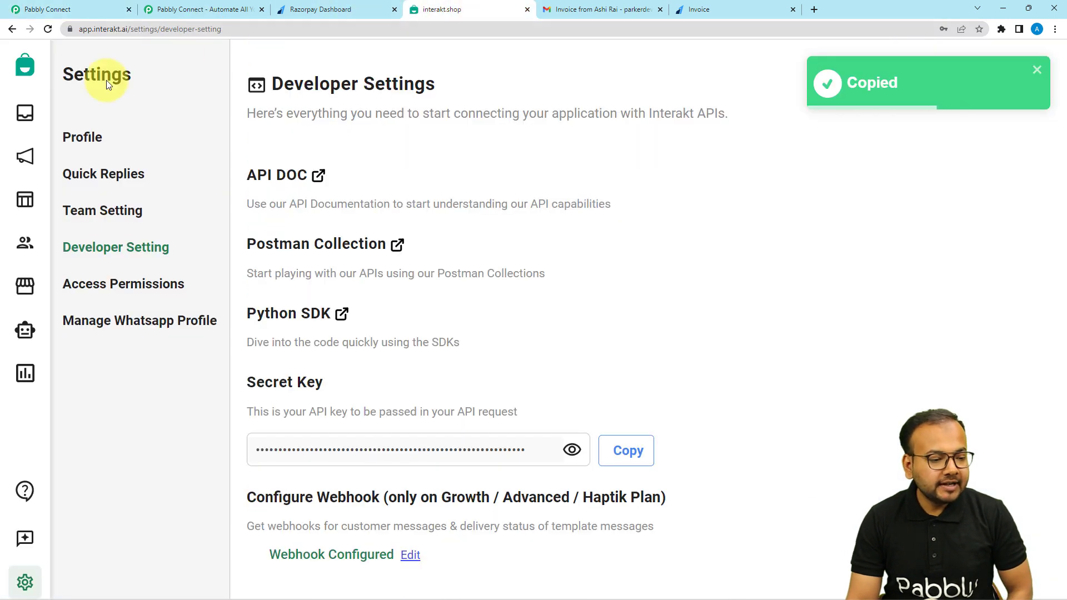
click(28, 199)
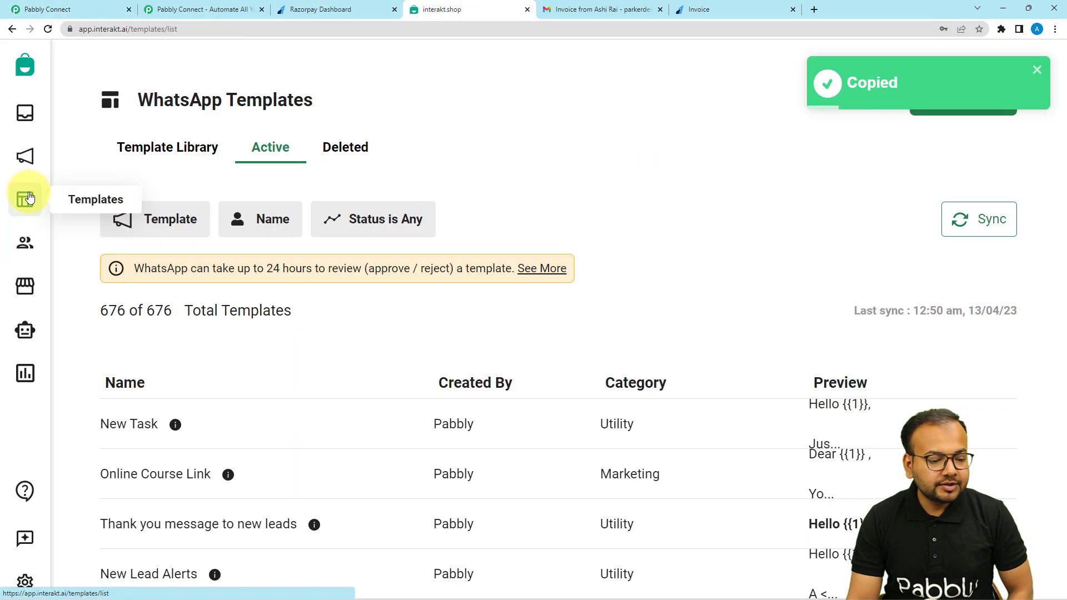
scroll(208, 221, down, 3)
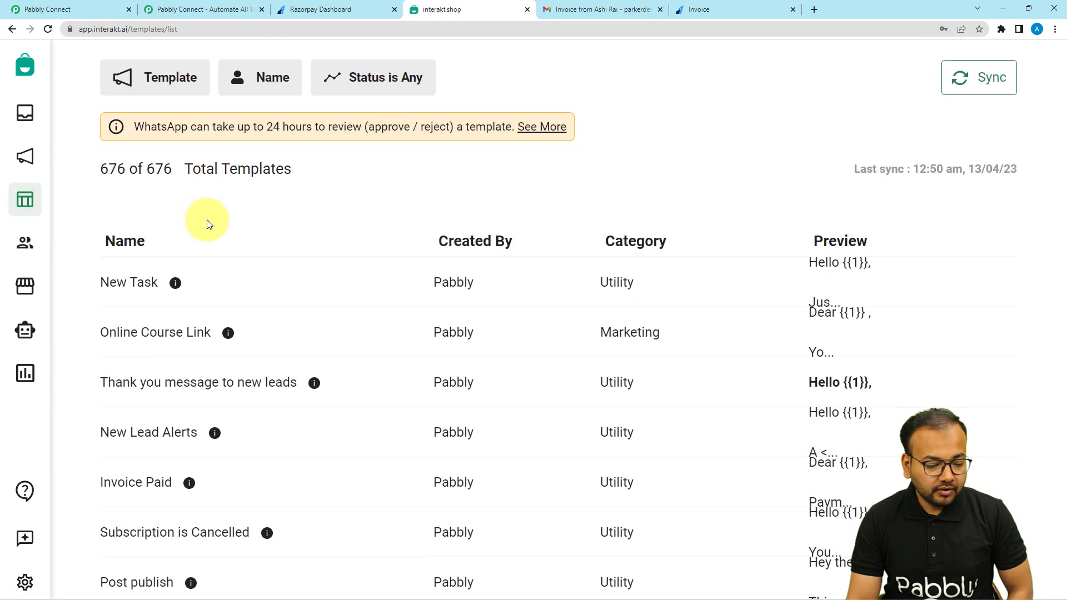
scroll(209, 224, down, 5)
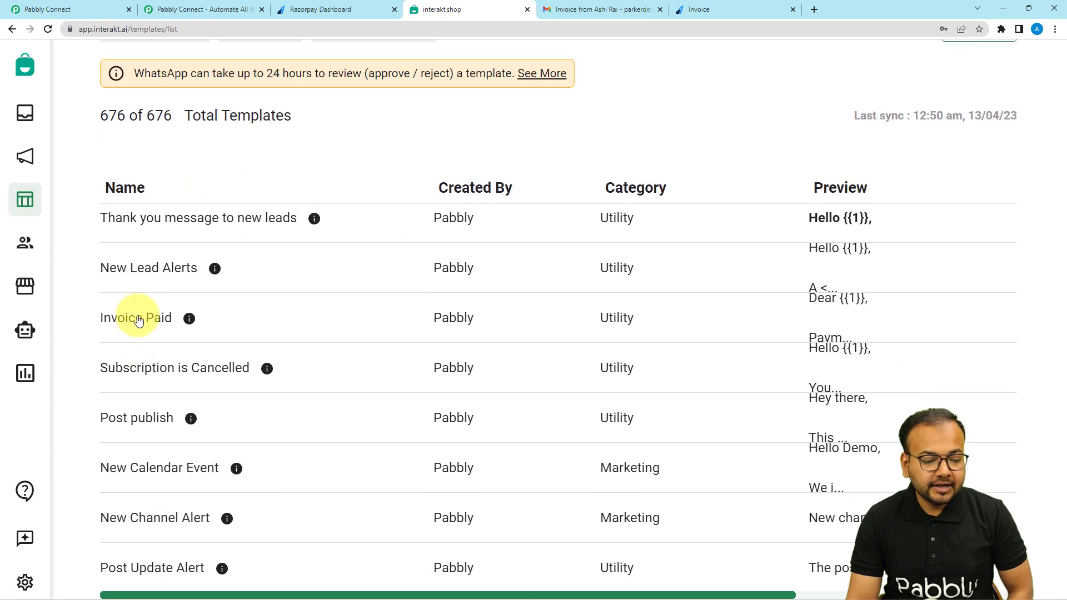
click(126, 318)
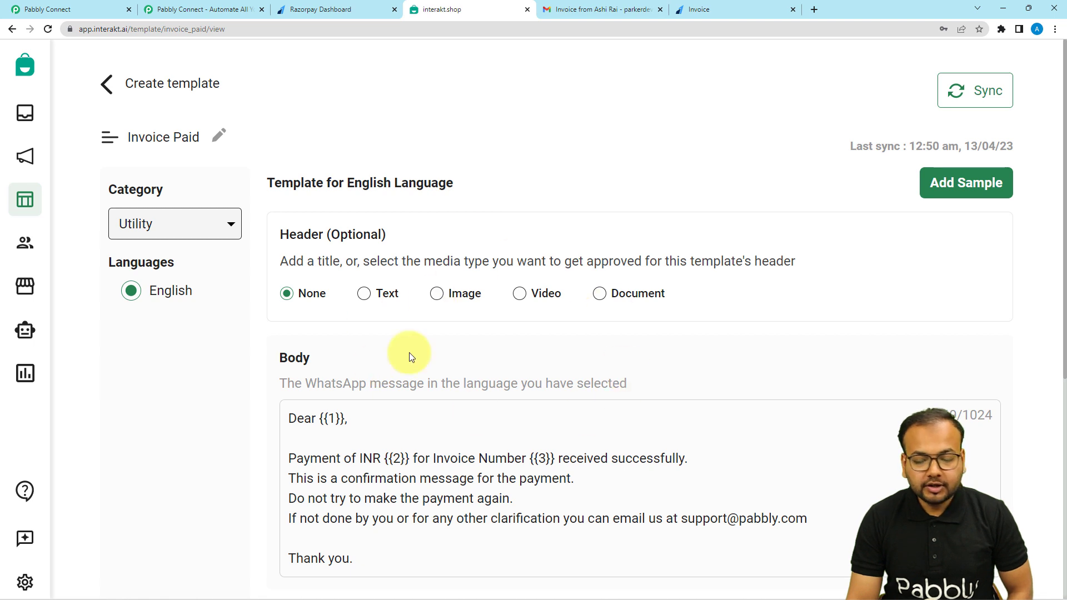
Examine the Invoice Paid template's header type, body variables {{1}}, {{2}} and {{3}}, footer and buttons.
scroll(558, 405, down, 1)
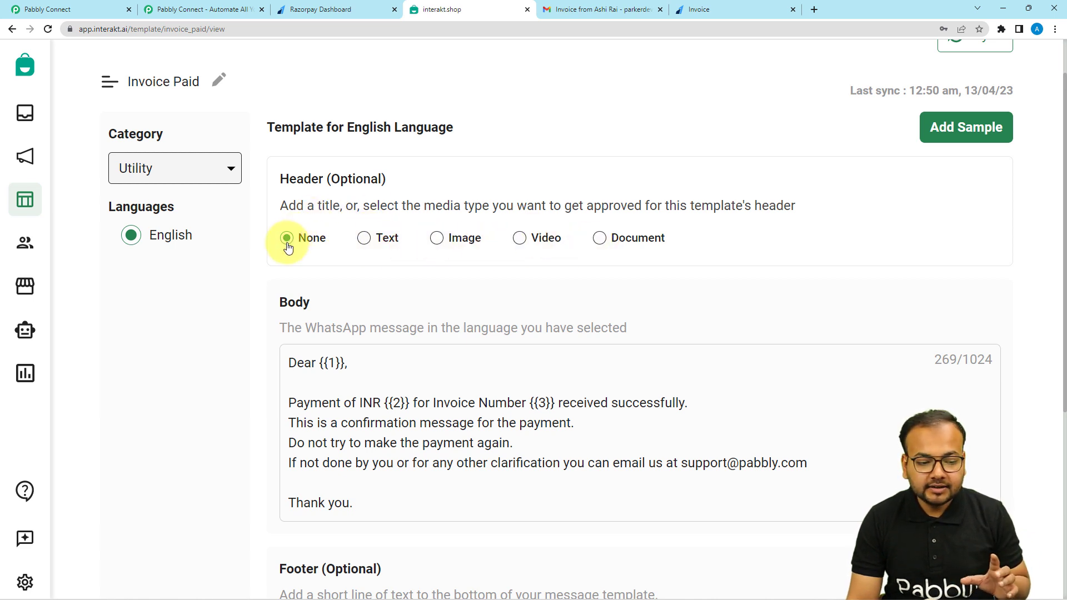
scroll(283, 245, down, 2)
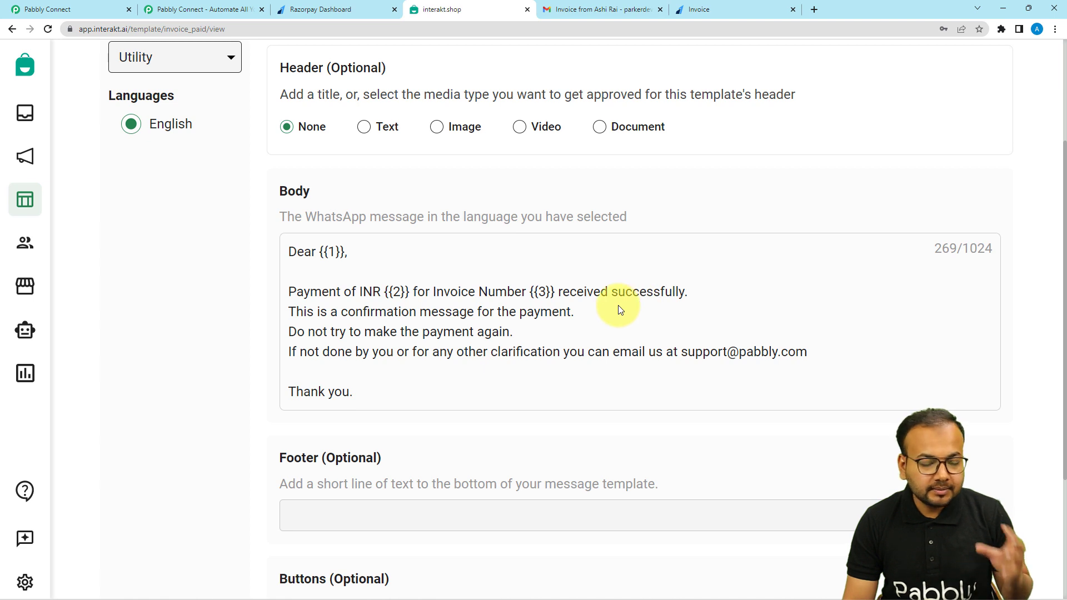
drag(336, 253, 309, 265)
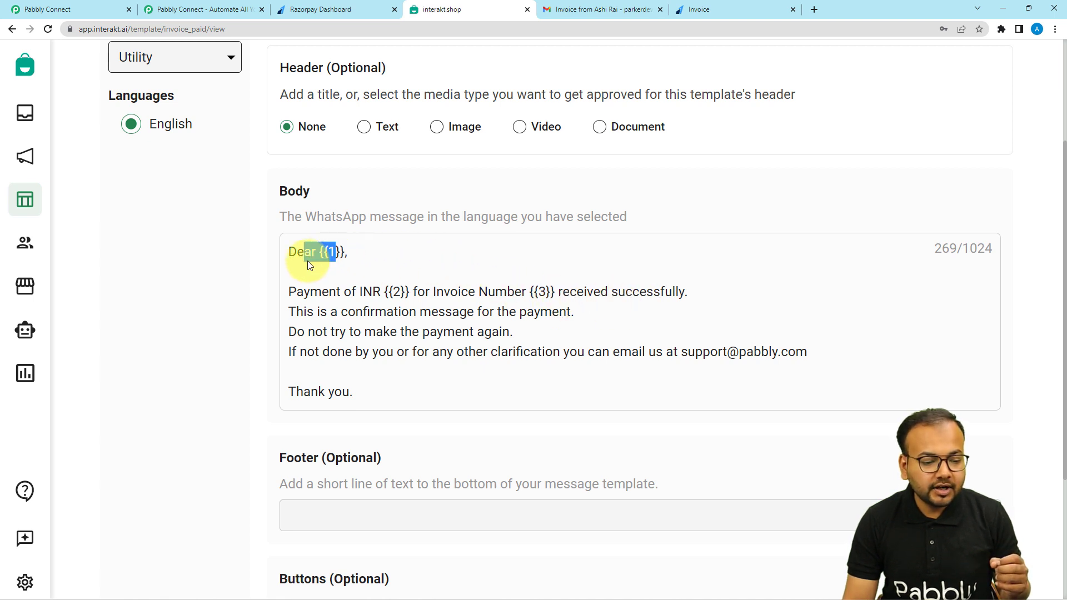
double_click(398, 291)
double_click(543, 291)
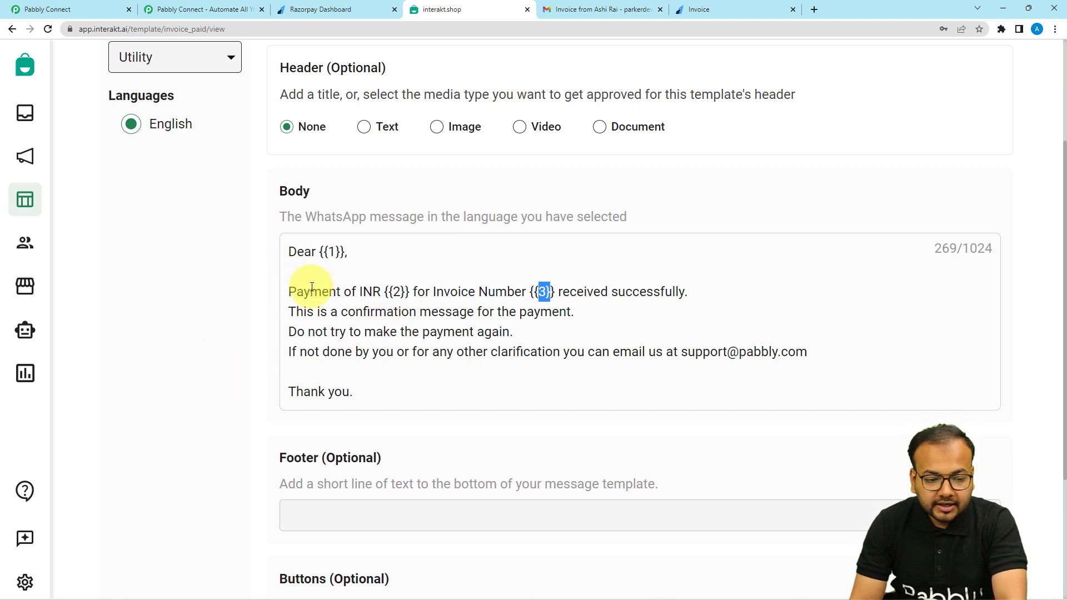
scroll(406, 289, down, 3)
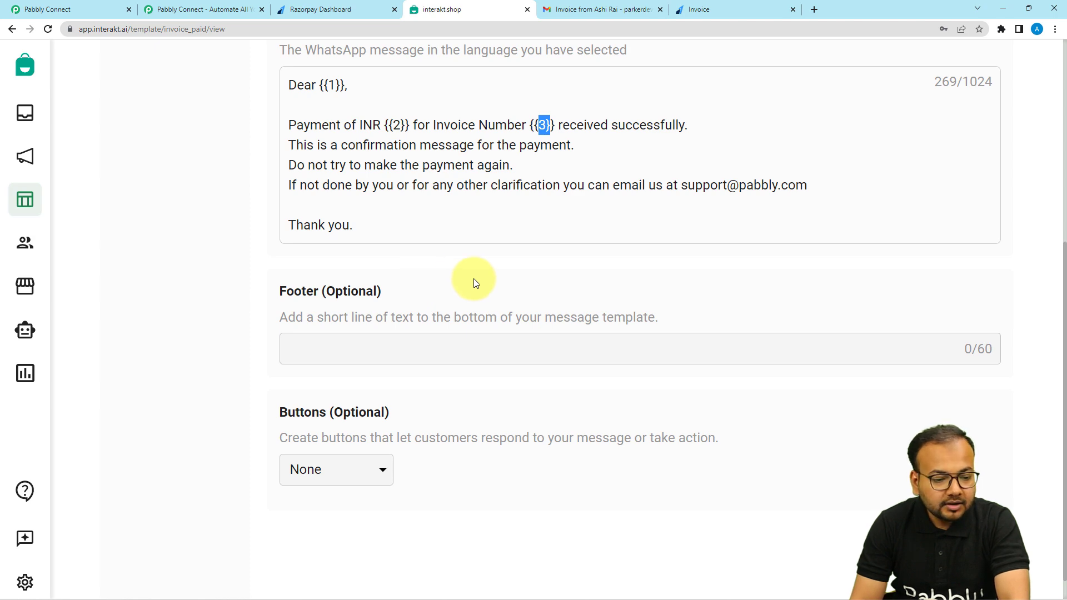
scroll(474, 278, up, 3)
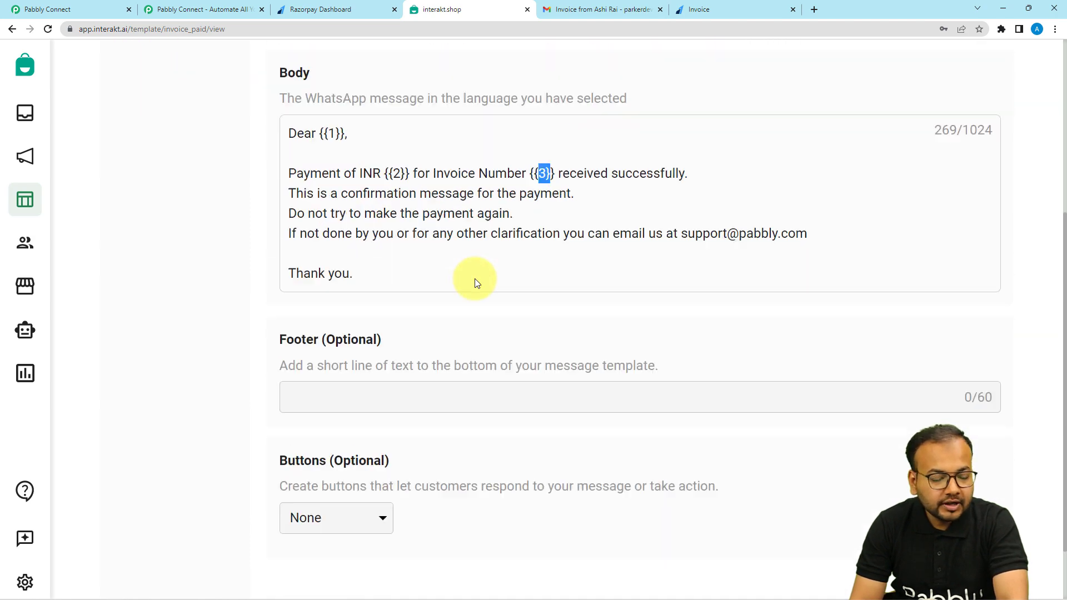
scroll(475, 278, up, 3)
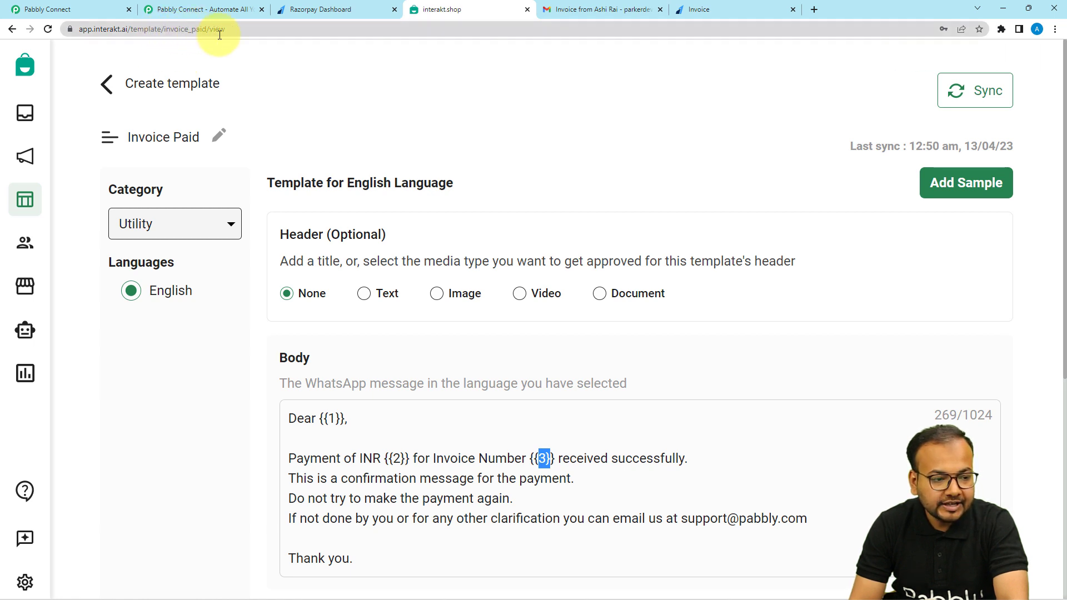
Copy the code name invoice_paid from the template's URL and paste it into Pabbly Connect's Template Code Name field.
double_click(202, 29)
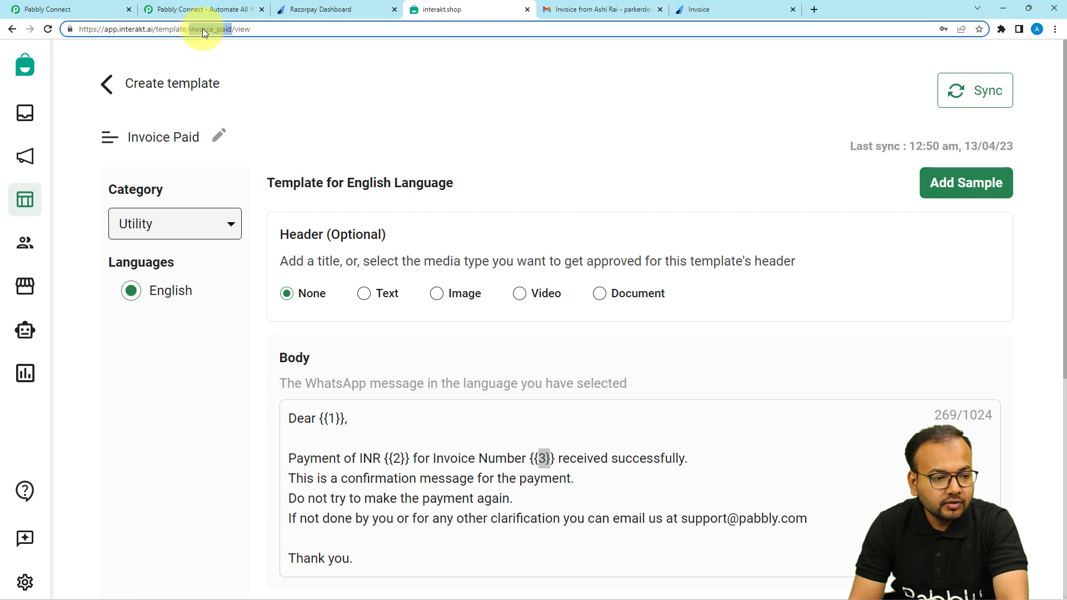
right_click(205, 32)
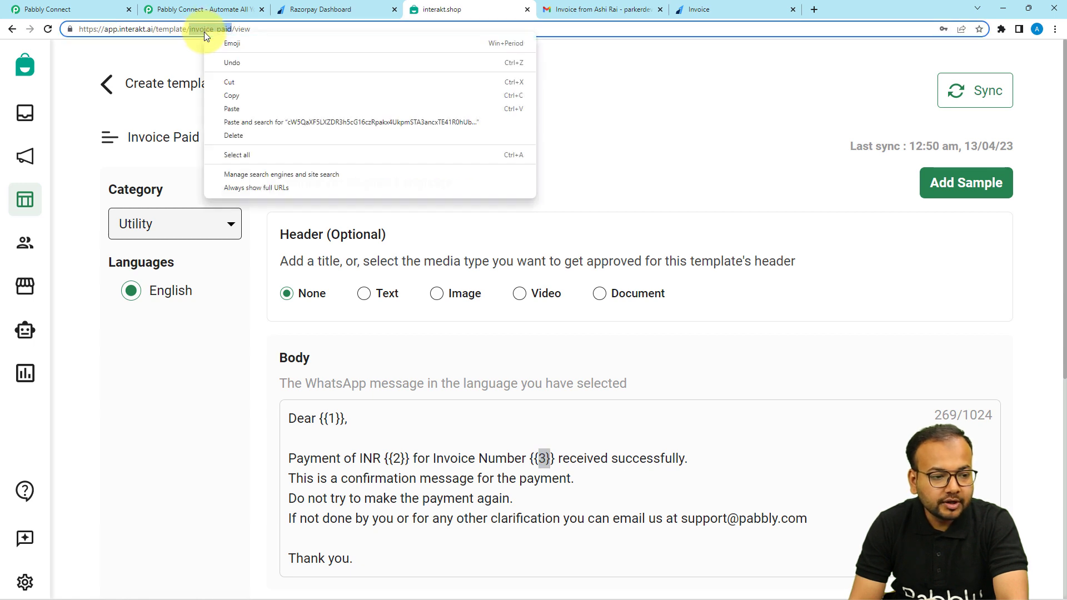
click(223, 91)
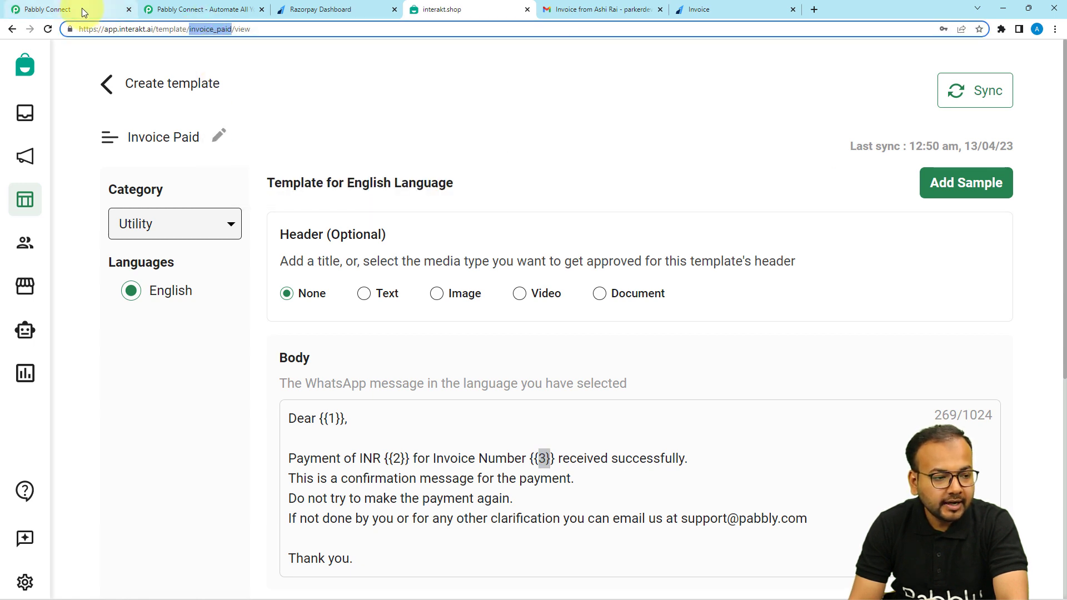
click(78, 9)
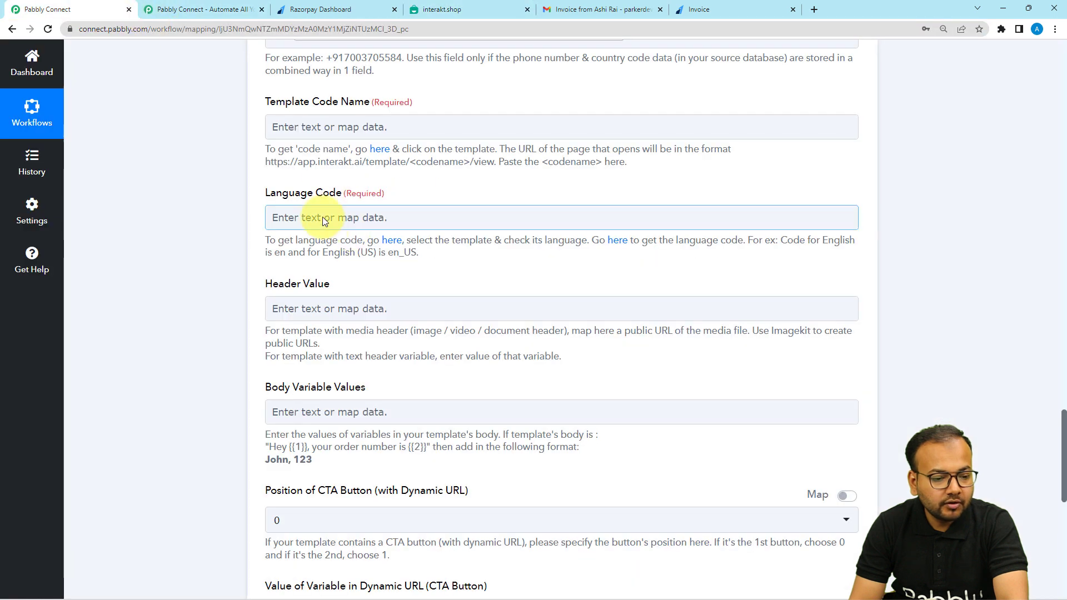
right_click(296, 123)
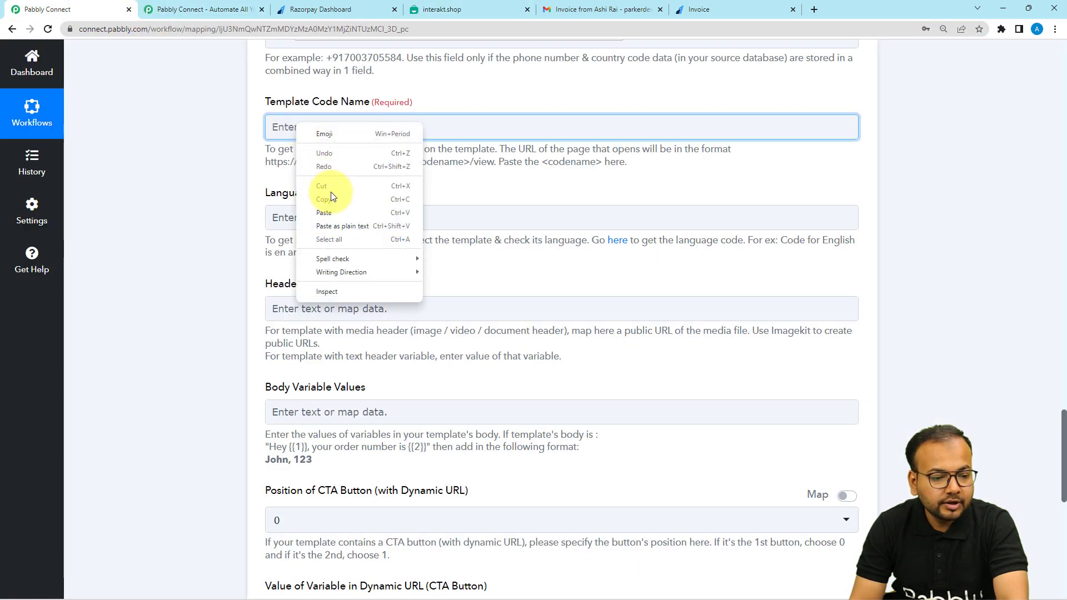
click(331, 213)
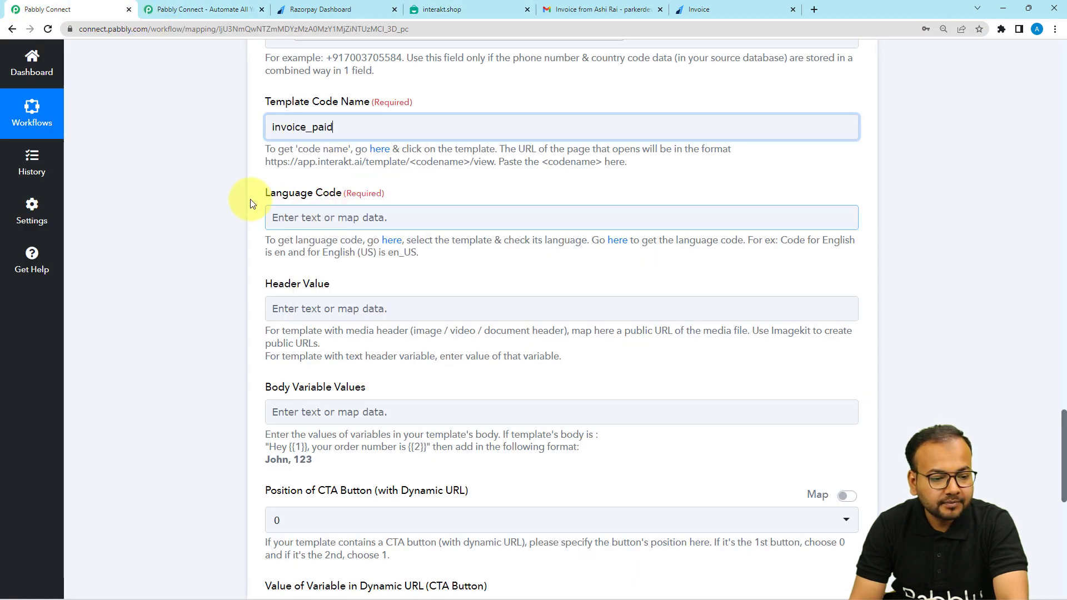
Set the Language Code of the Interakt action to en.
click(314, 217)
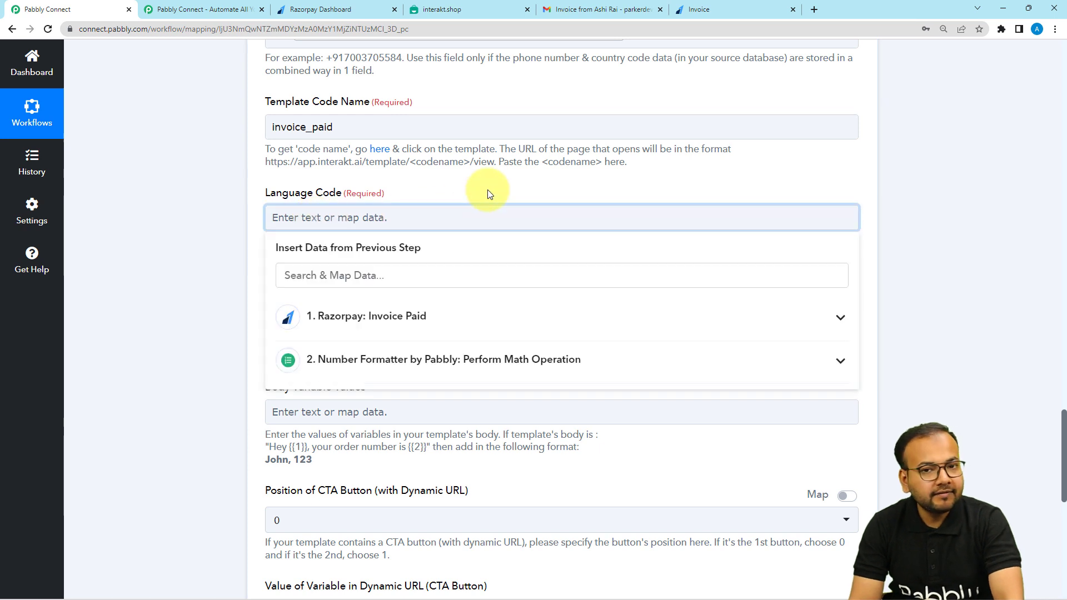
text(en)
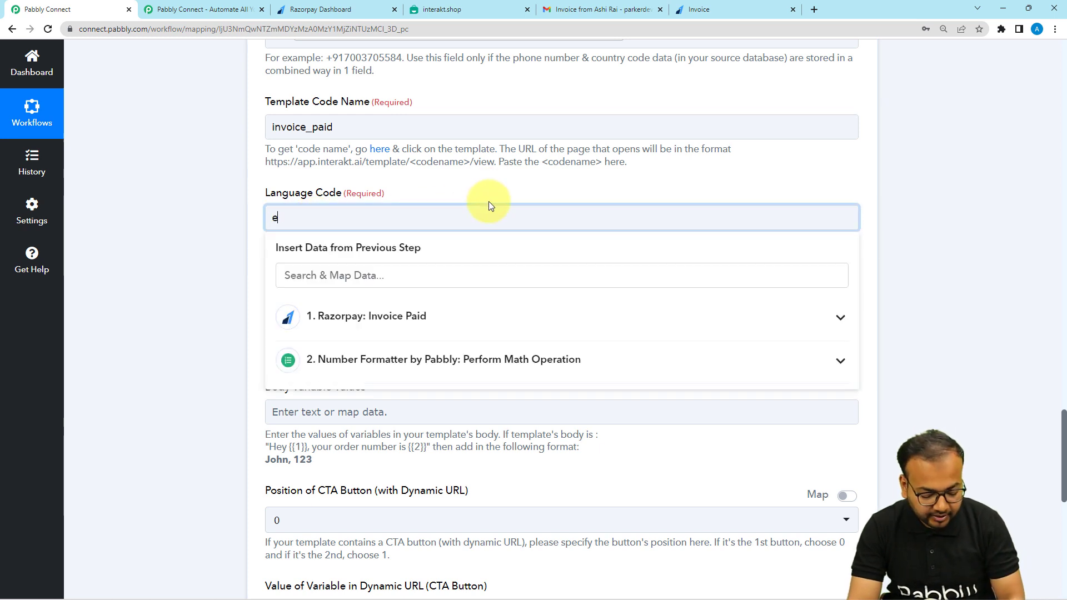
click(443, 193)
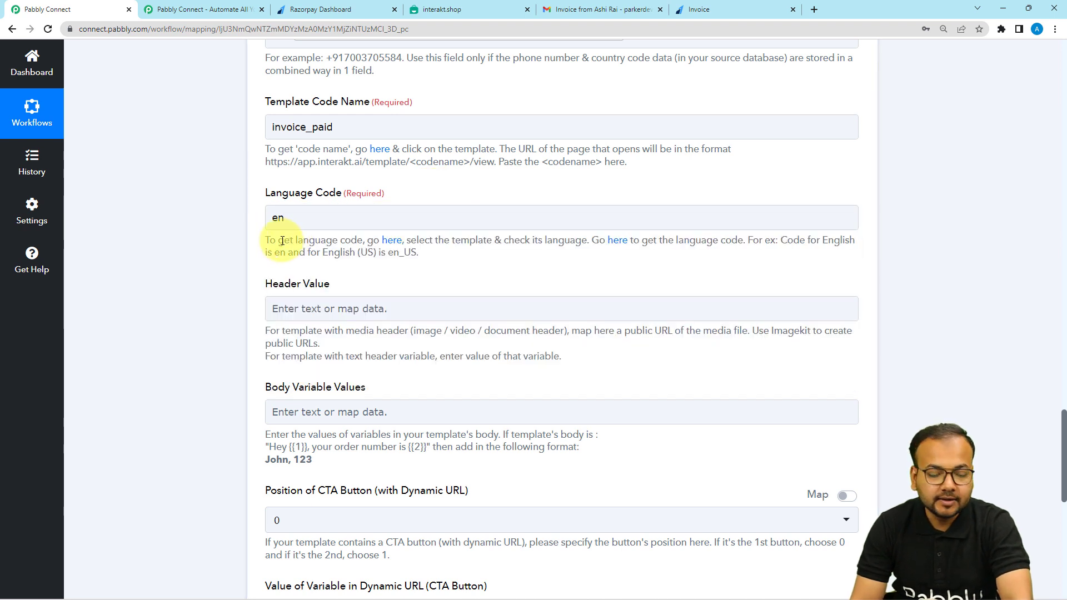
Review the action's header, body variable and CTA fields and check them against the Invoice Paid template in Interakt.
scroll(288, 239, down, 3)
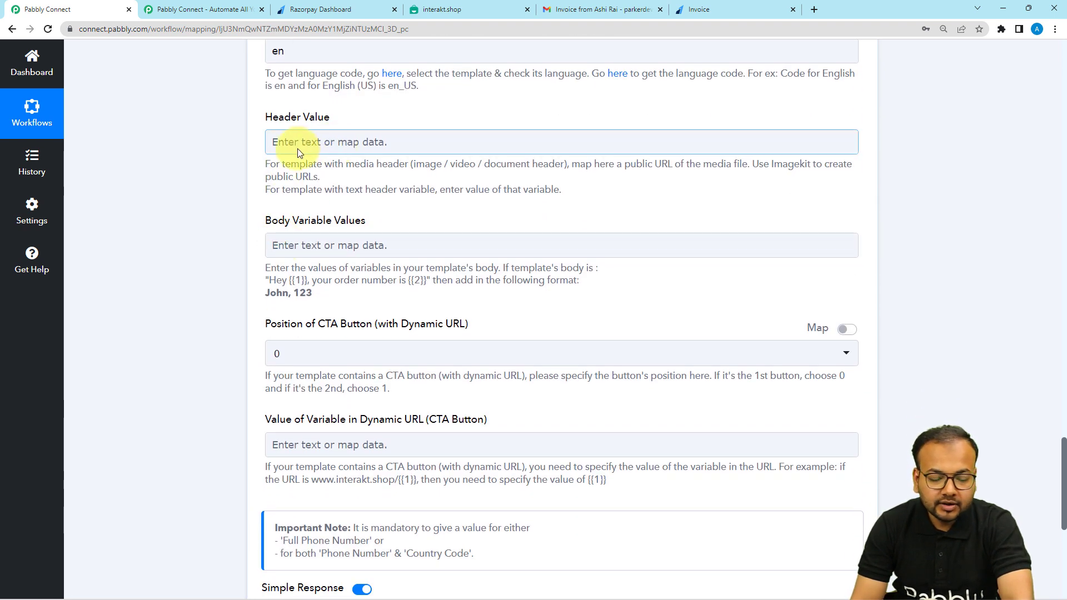
scroll(257, 203, down, 2)
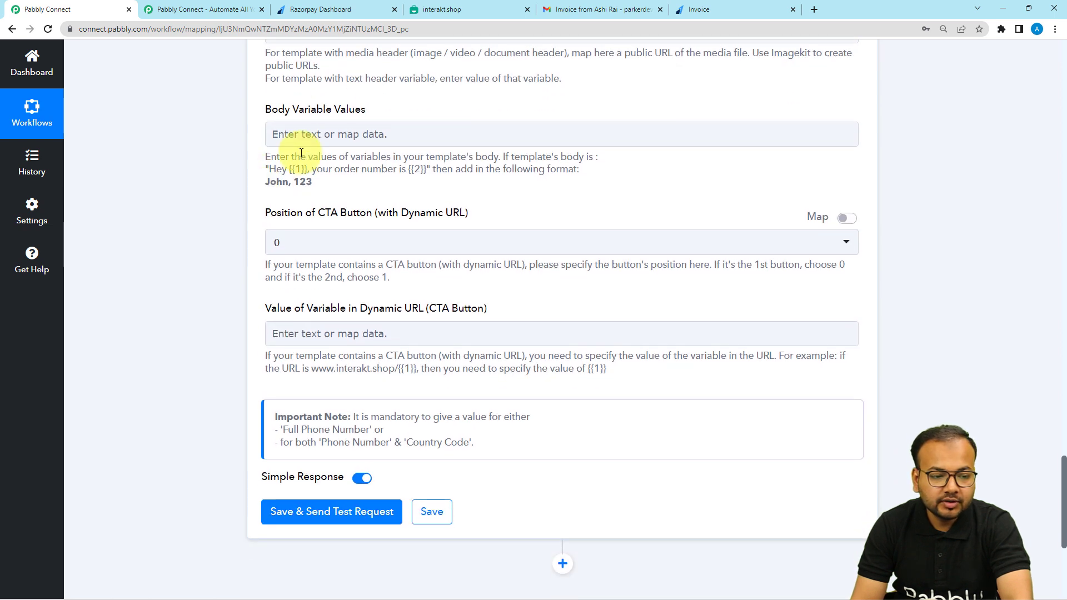
scroll(273, 111, up, 2)
click(347, 222)
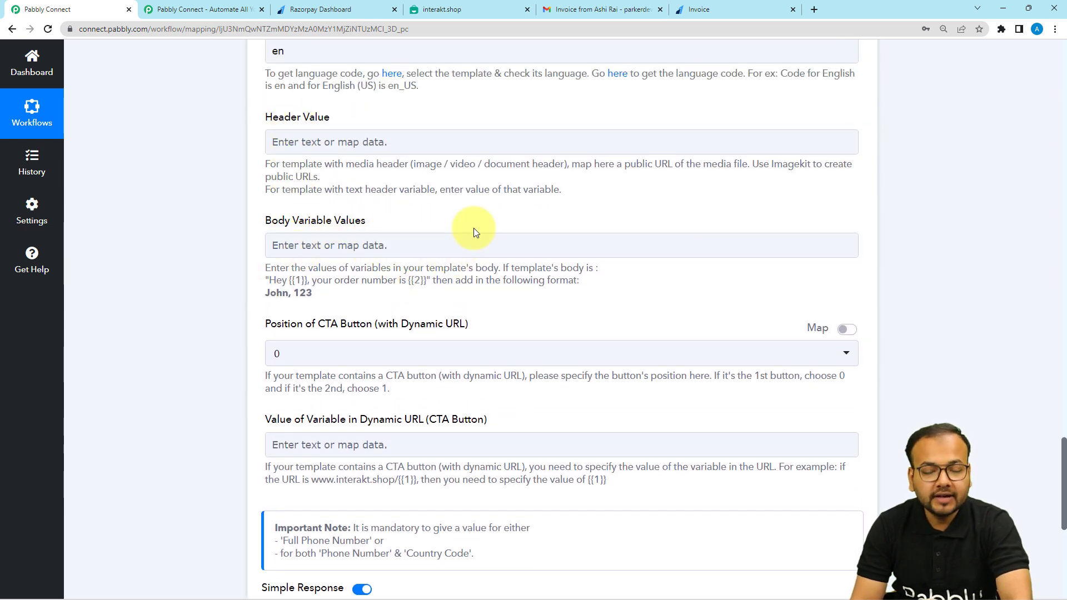
click(441, 10)
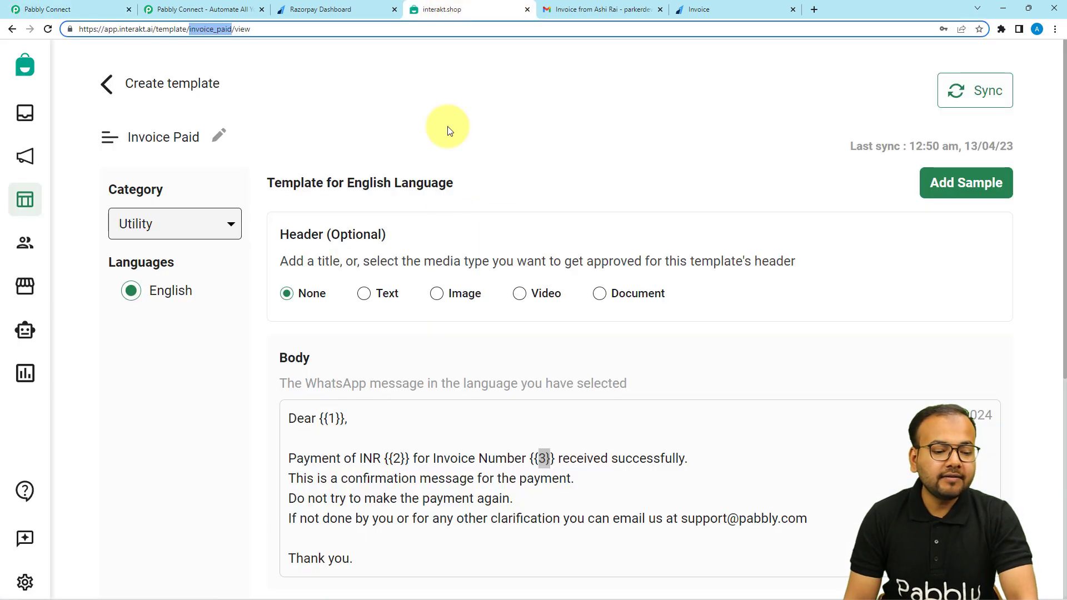
scroll(441, 298, down, 2)
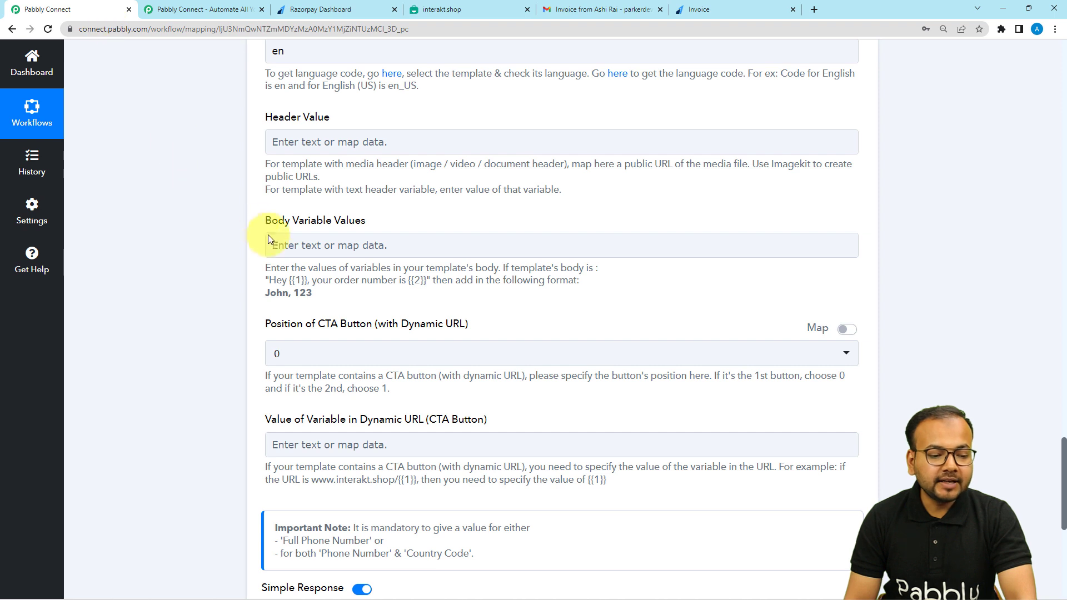
Map Razorpay's Payload Invoice Entity Customer Details Name as the first of the Body Variable Values, followed by a comma.
click(285, 249)
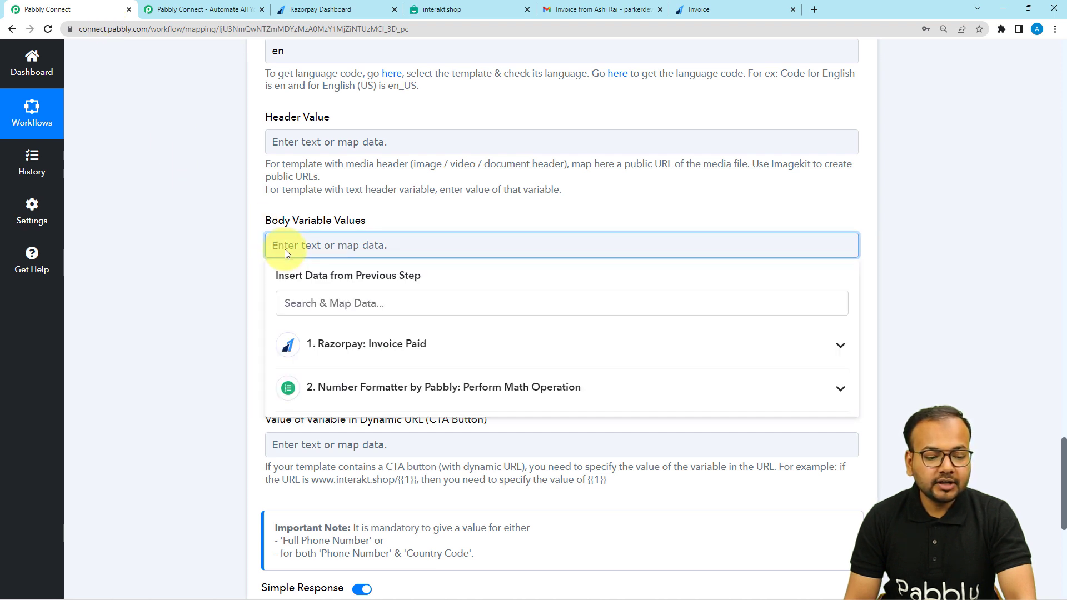
scroll(285, 253, down, 2)
click(332, 245)
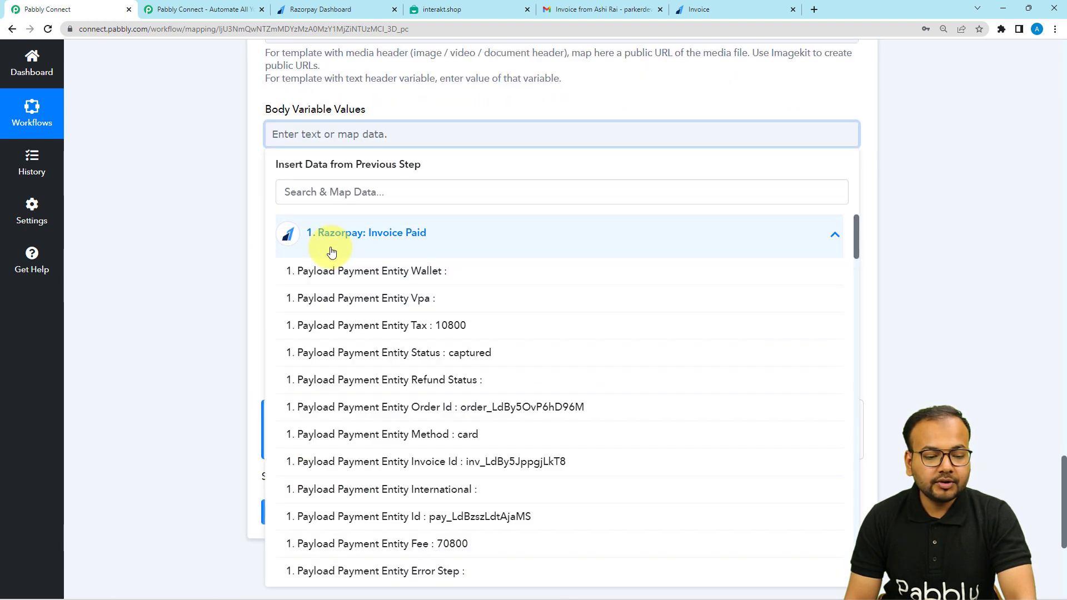
scroll(342, 289, down, 5)
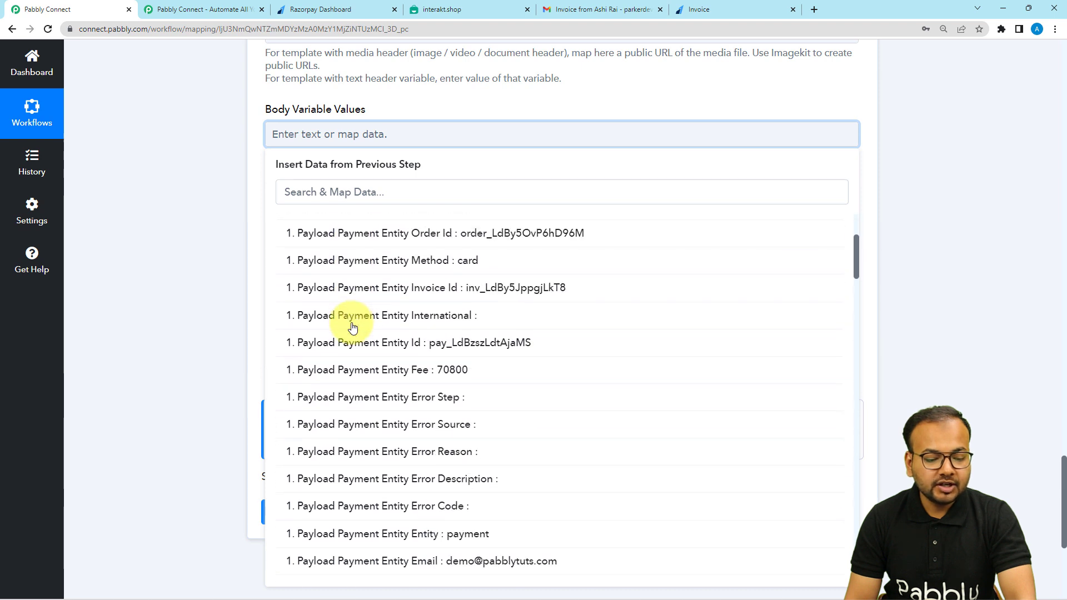
scroll(352, 327, down, 4)
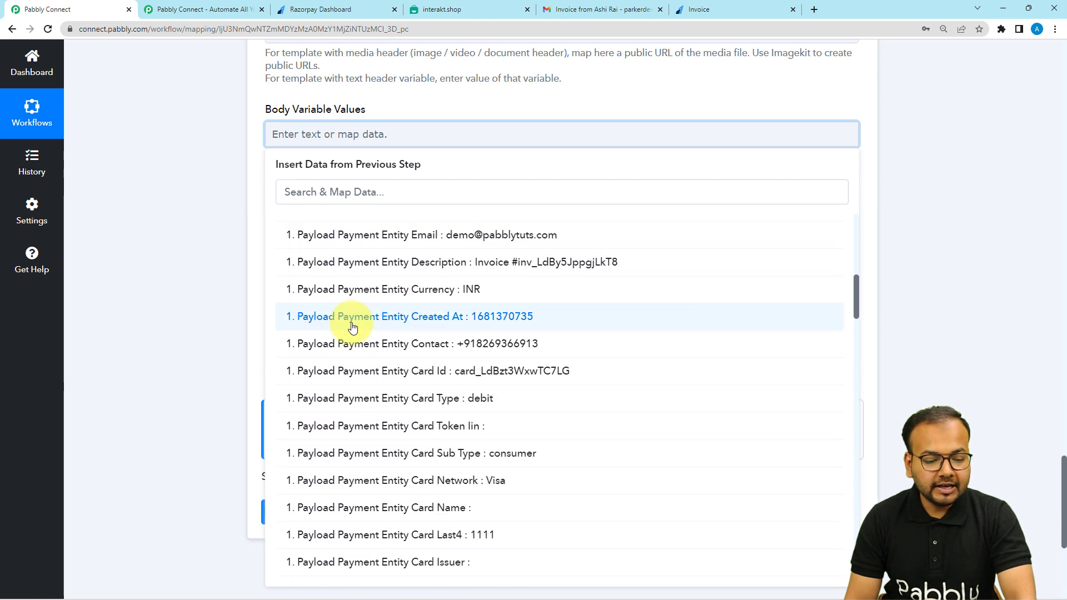
scroll(353, 328, down, 7)
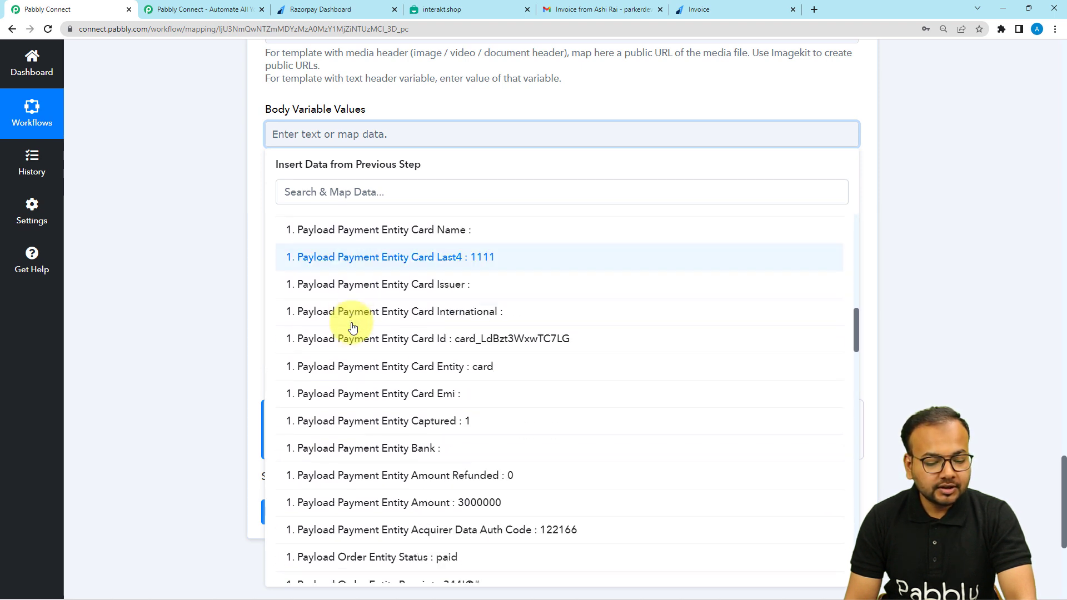
scroll(352, 327, down, 10)
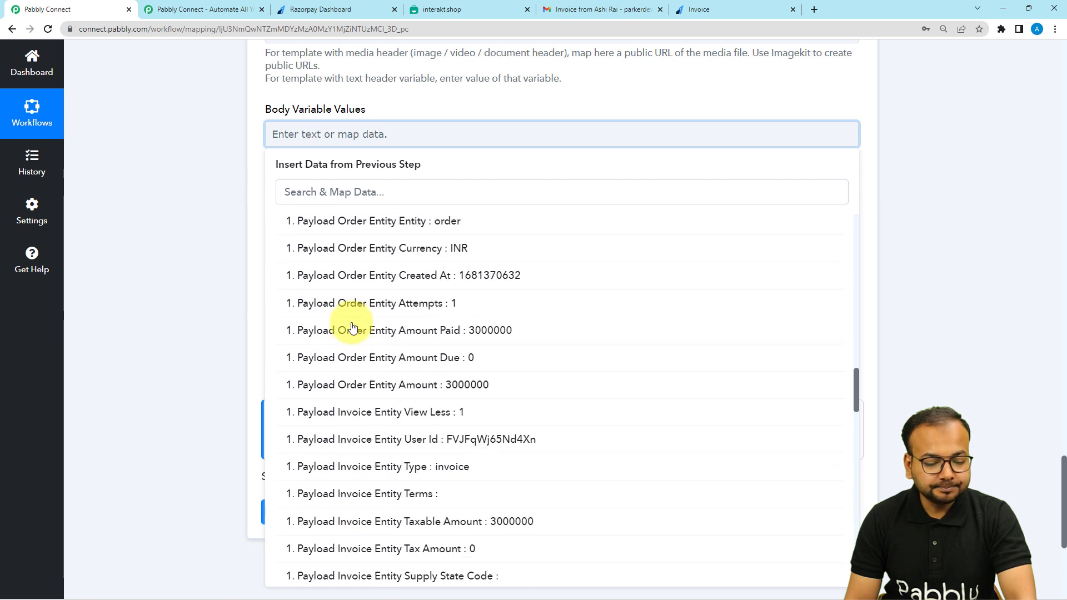
scroll(353, 327, down, 8)
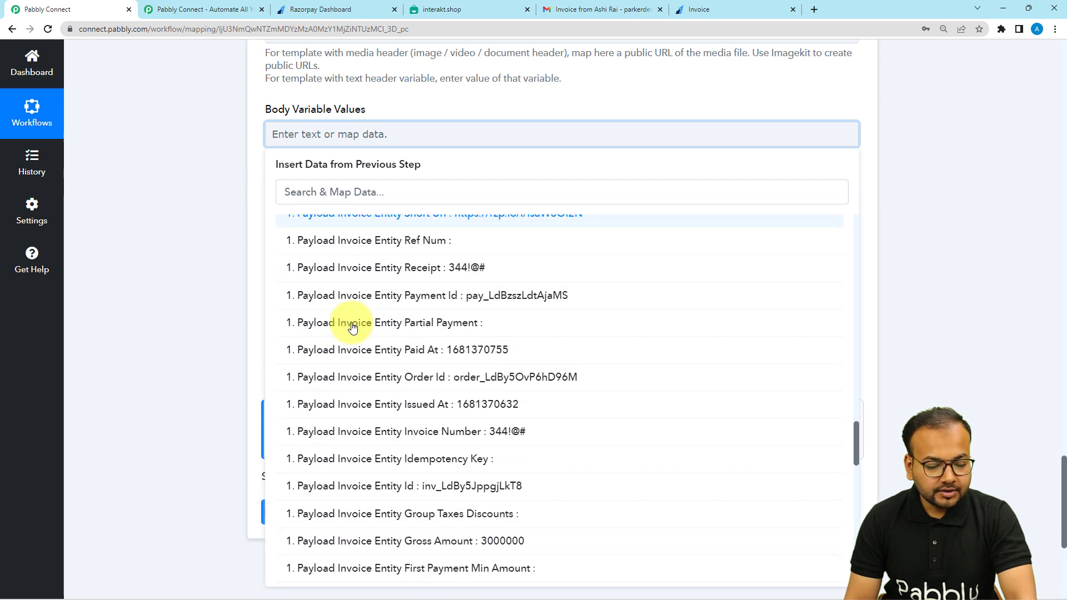
scroll(352, 327, down, 5)
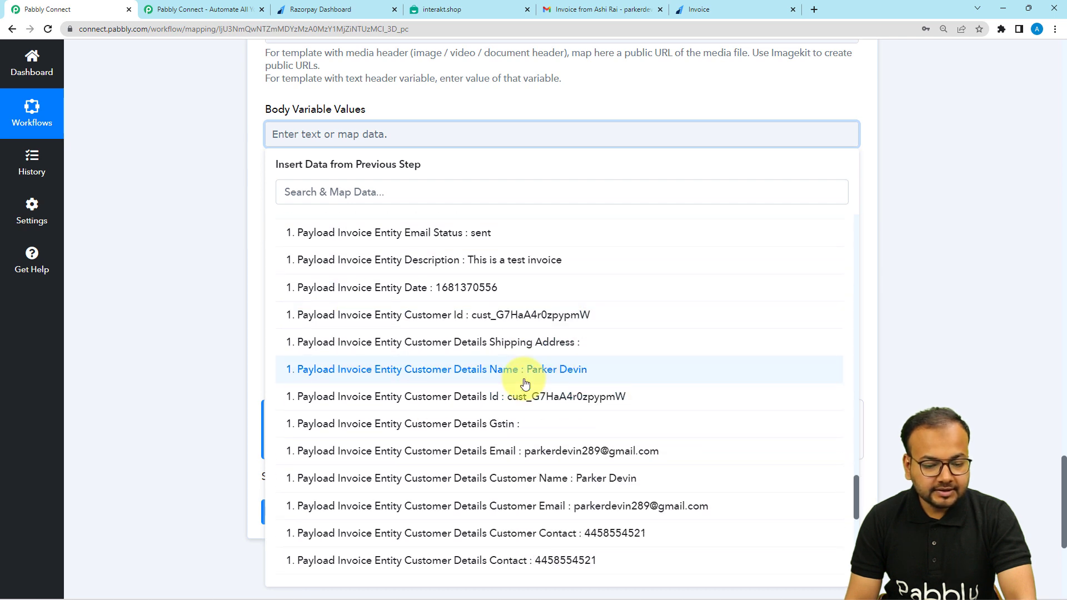
click(536, 374)
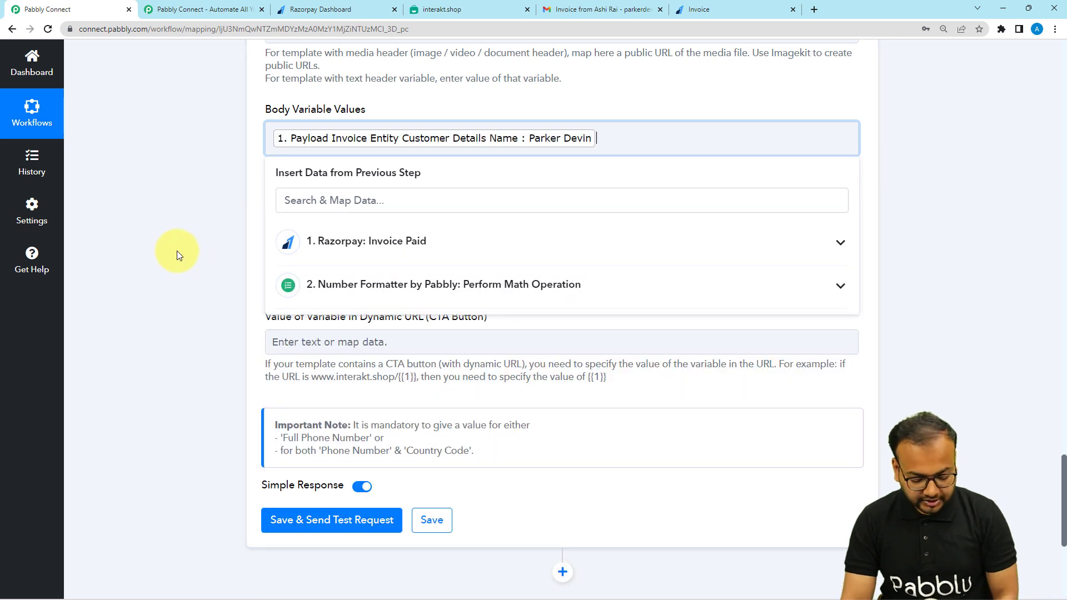
text(,)
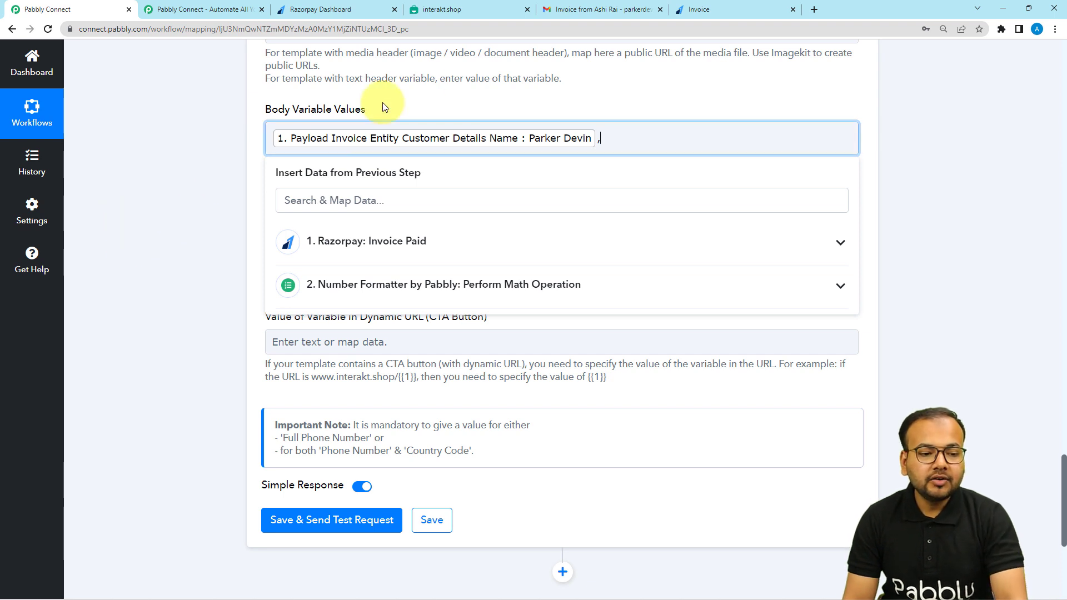
Check variable {{2}} in the Interakt template and map the Number Formatter's Result as the second body variable value, followed by a comma.
click(467, 4)
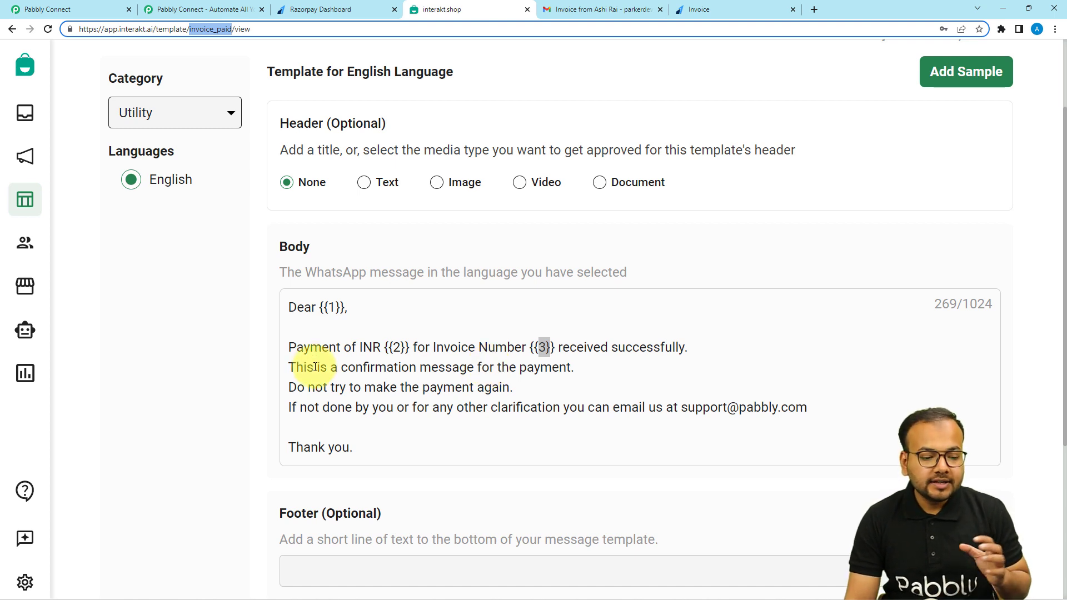
click(76, 9)
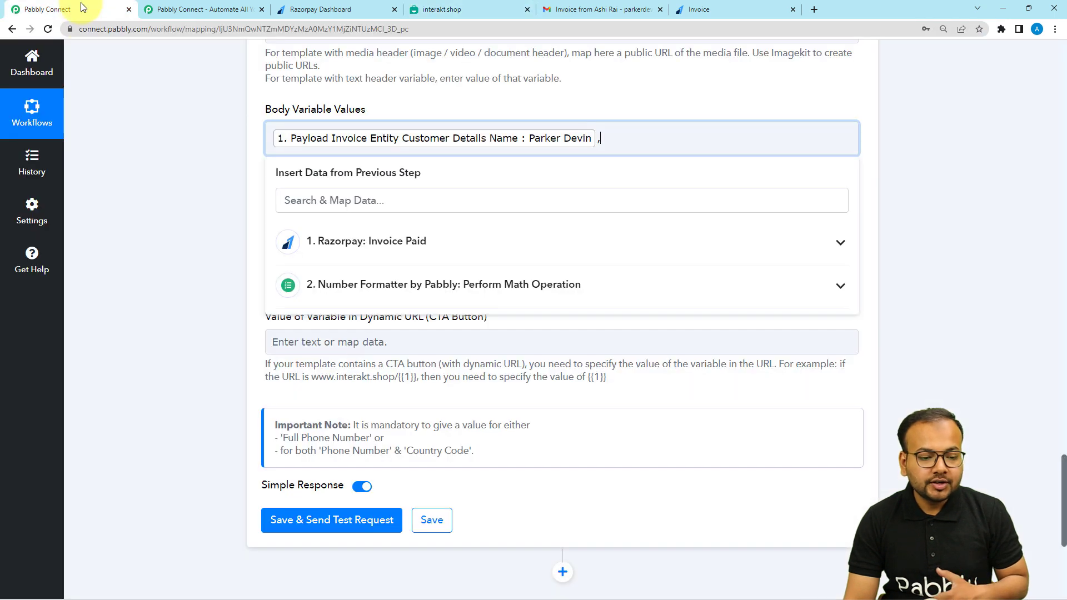
click(393, 302)
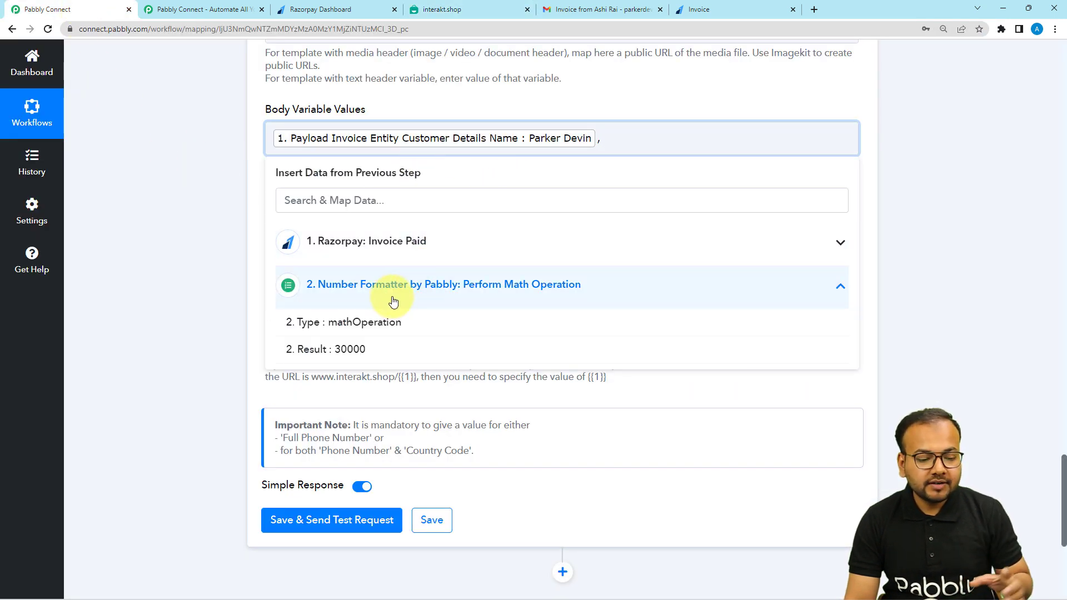
click(344, 350)
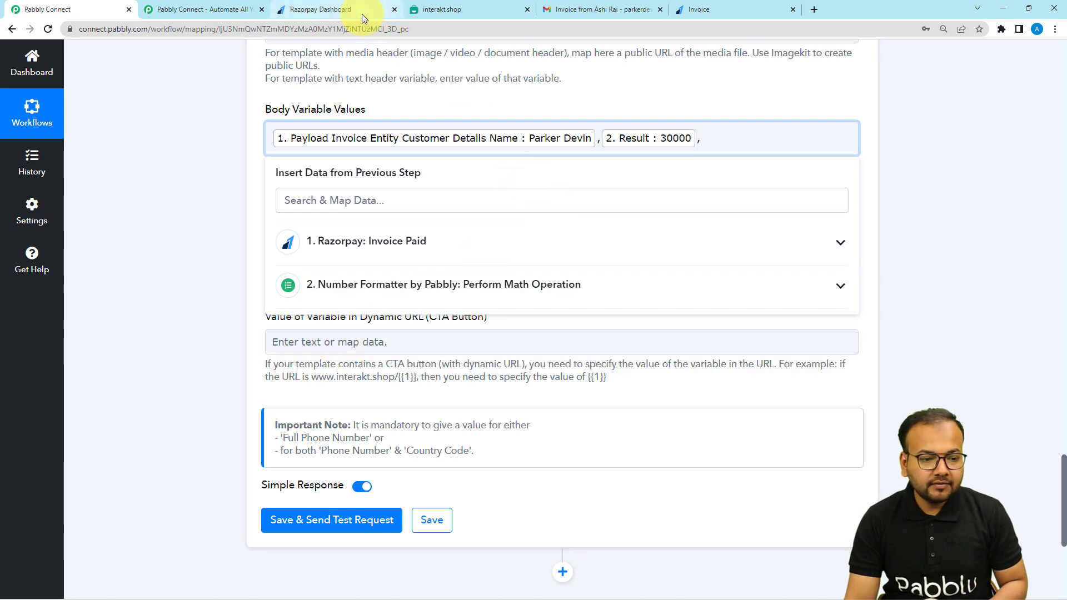
Check variable {{3}} in the Interakt template and map Razorpay's Payload Order Entity Receipt as the third body variable value.
click(439, 10)
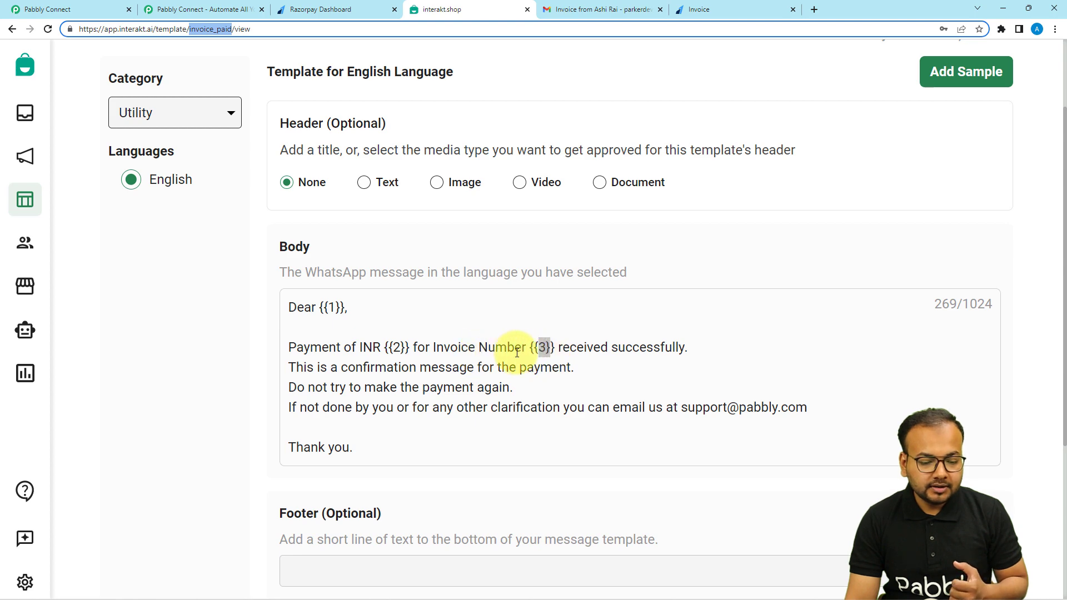
click(106, 10)
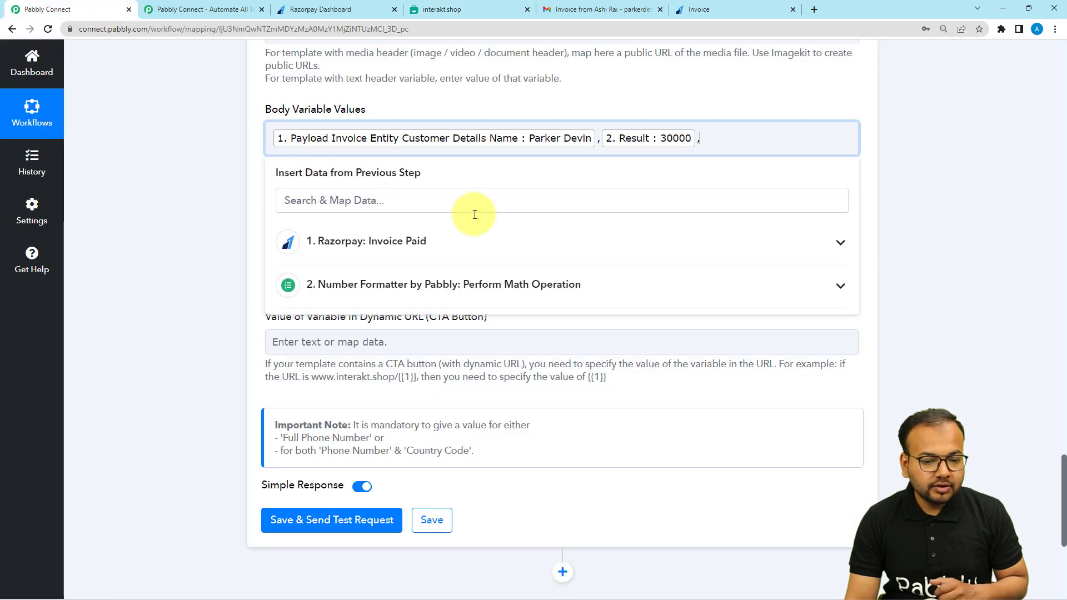
click(443, 240)
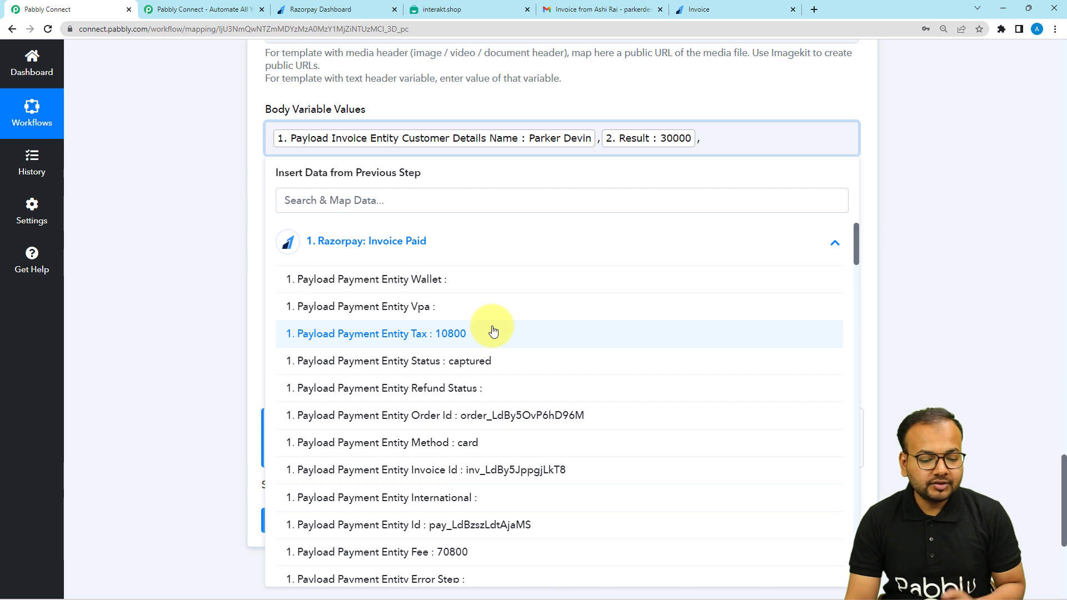
scroll(492, 331, down, 7)
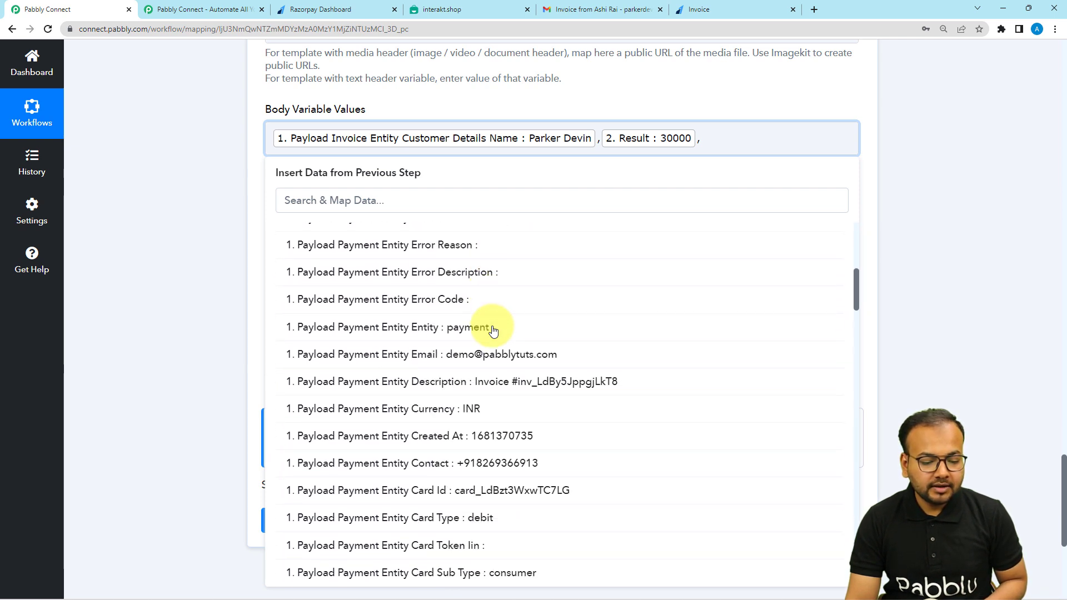
scroll(493, 331, down, 8)
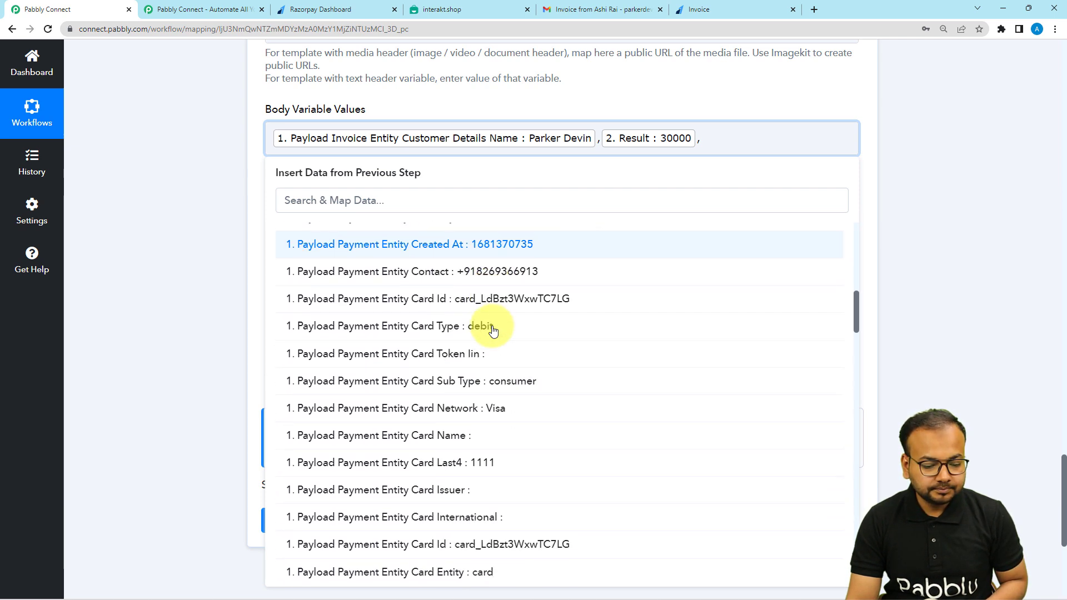
scroll(491, 328, down, 1)
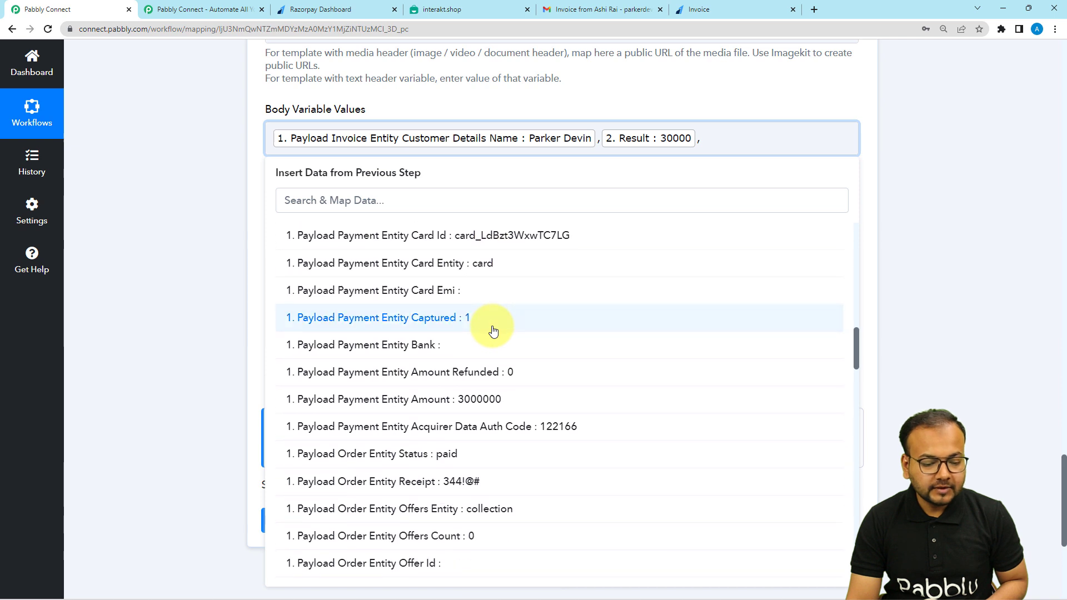
scroll(444, 378, down, 1)
click(470, 429)
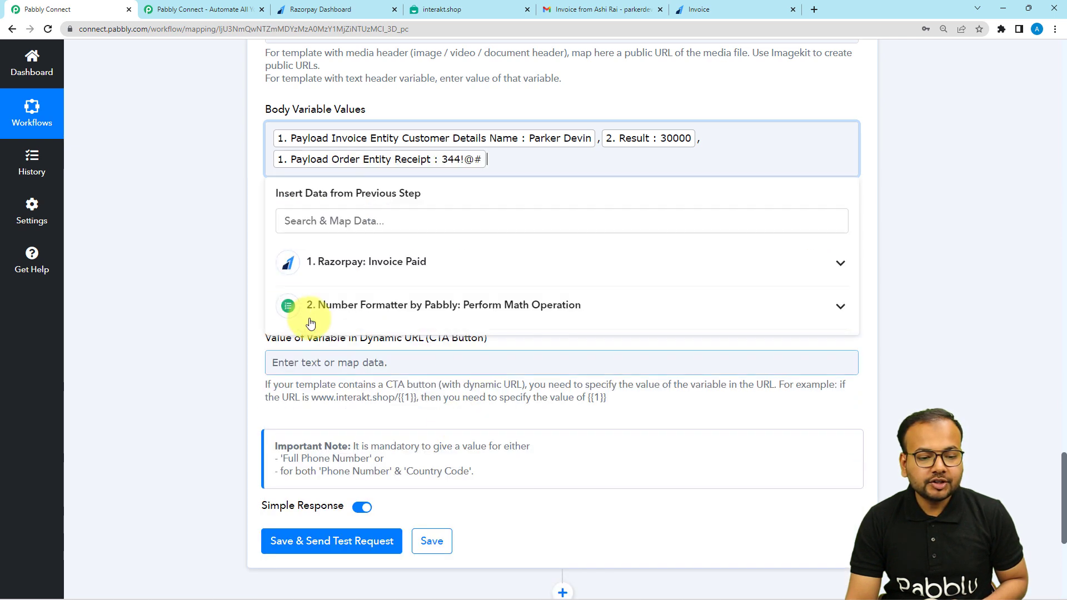
click(241, 270)
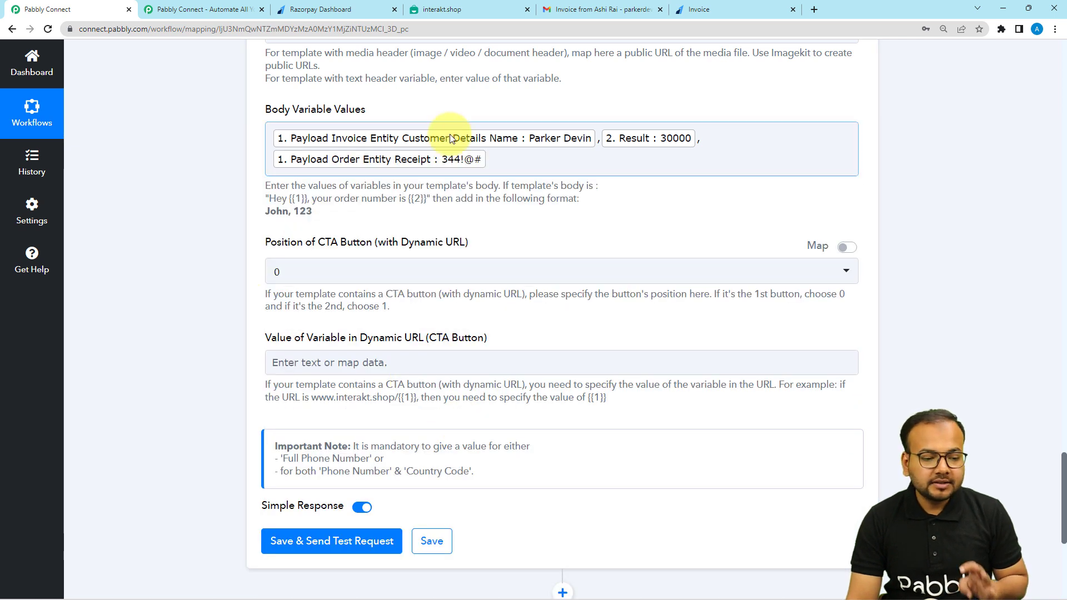
Review the action's CTA, body variable, header, language and phone number fields against the Invoice Paid template in Interakt.
scroll(404, 231, down, 1)
scroll(405, 231, down, 1)
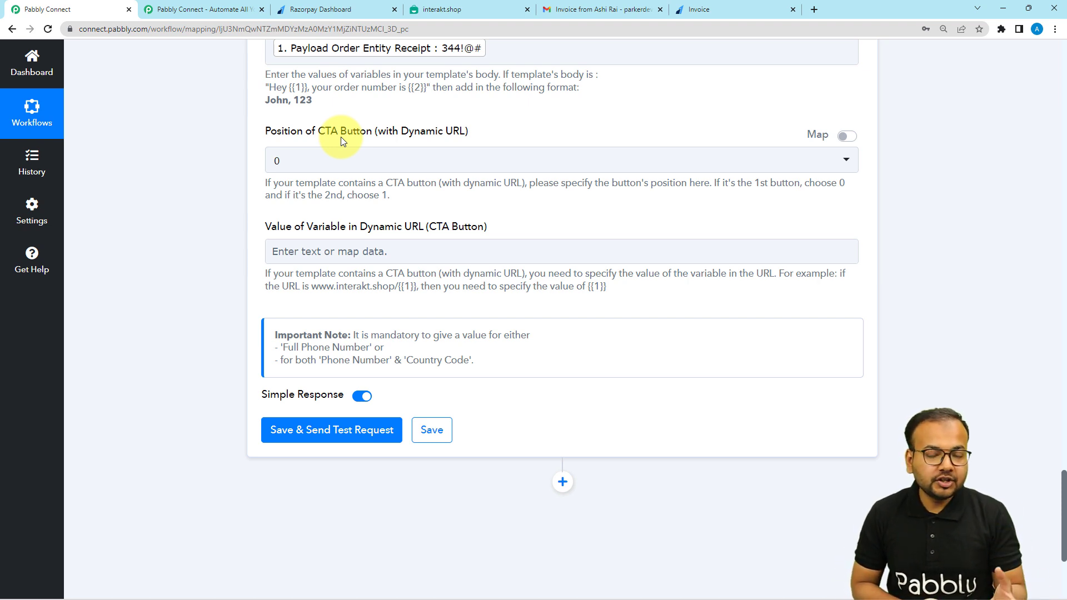
scroll(341, 137, down, 2)
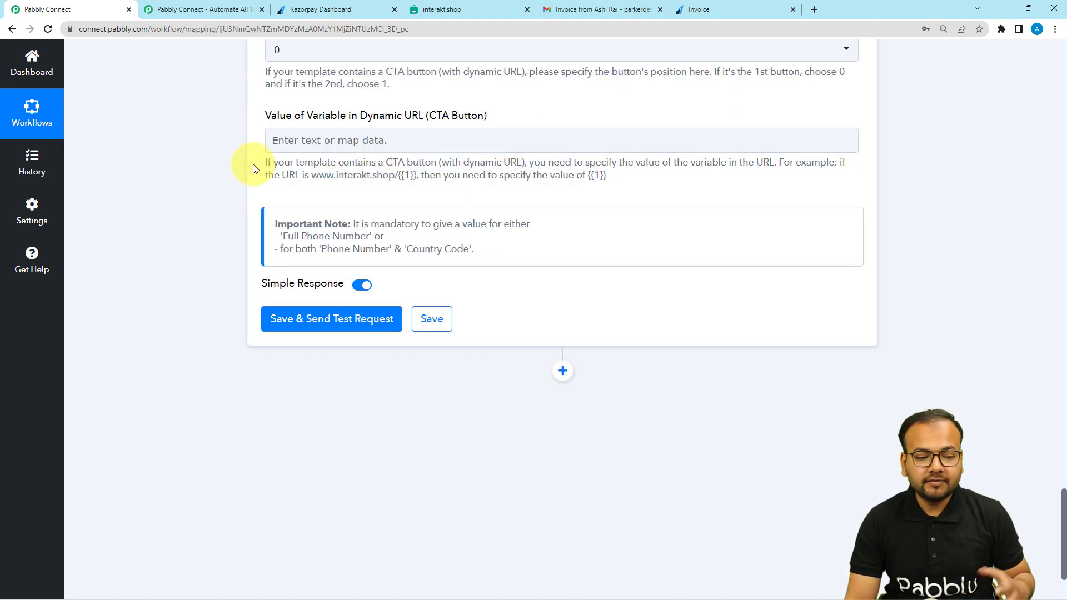
scroll(206, 197, up, 1)
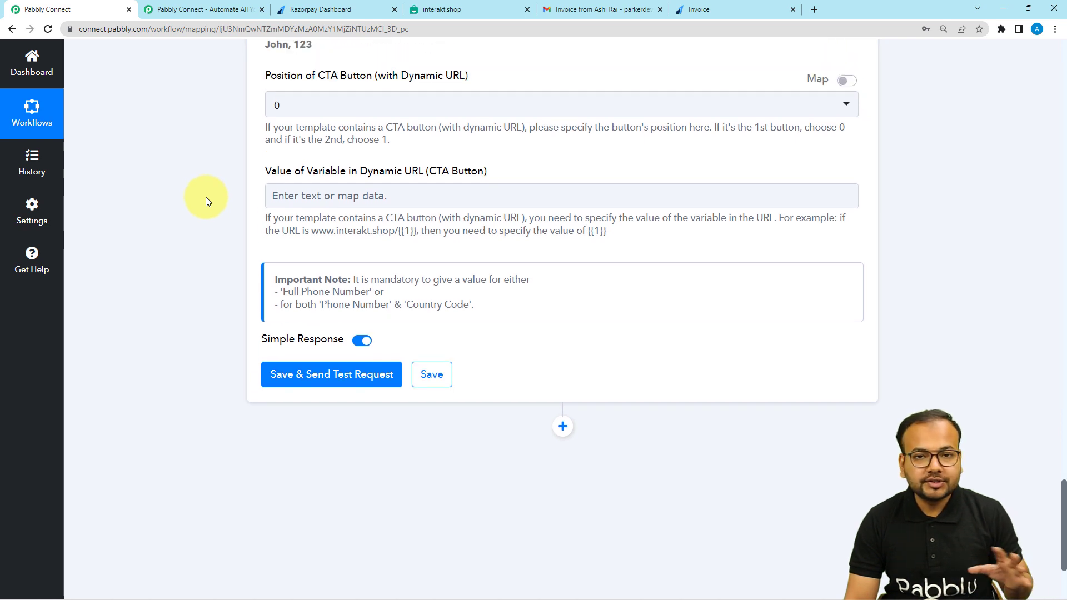
scroll(206, 198, down, 3)
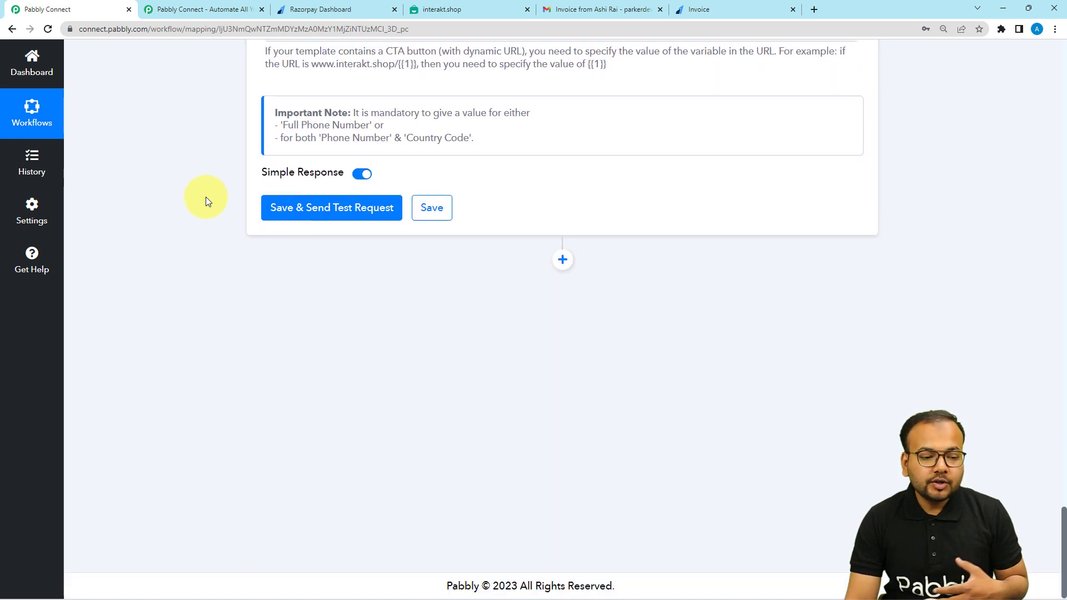
scroll(201, 222, up, 6)
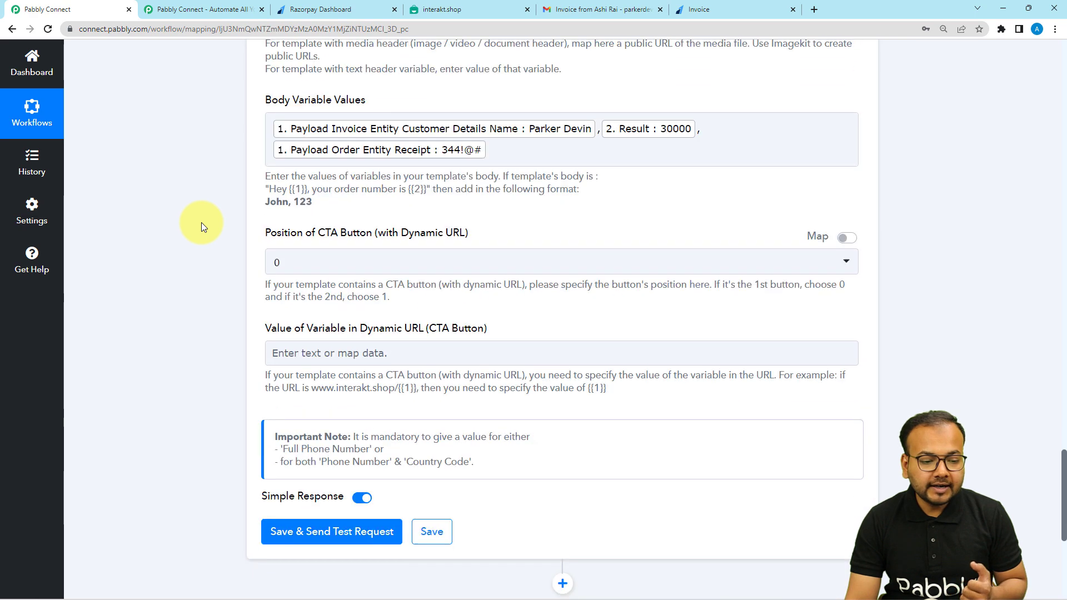
scroll(201, 223, down, 5)
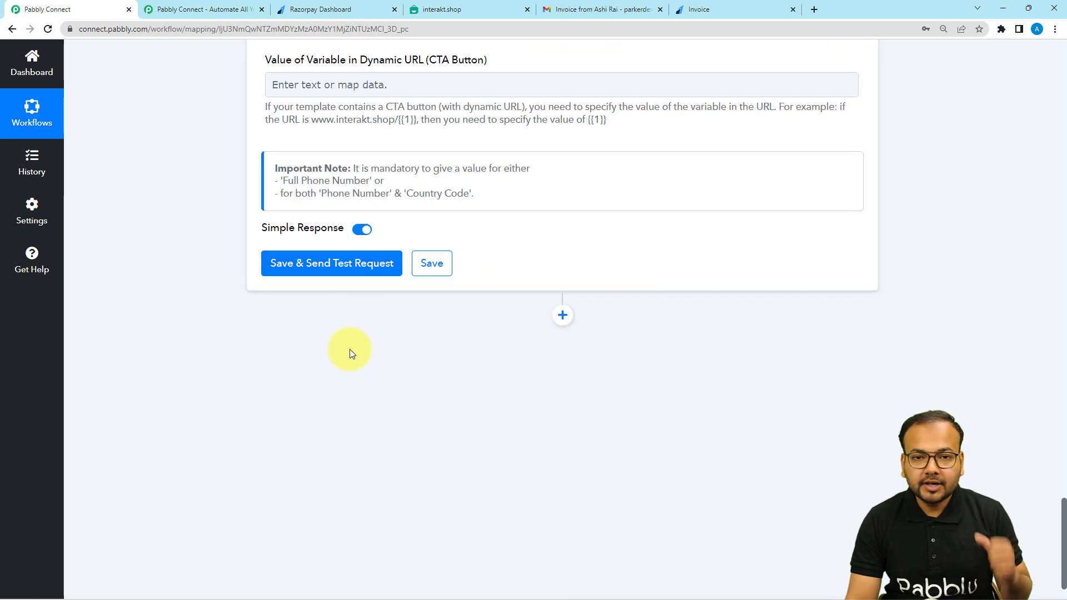
scroll(355, 380, up, 3)
scroll(365, 374, up, 4)
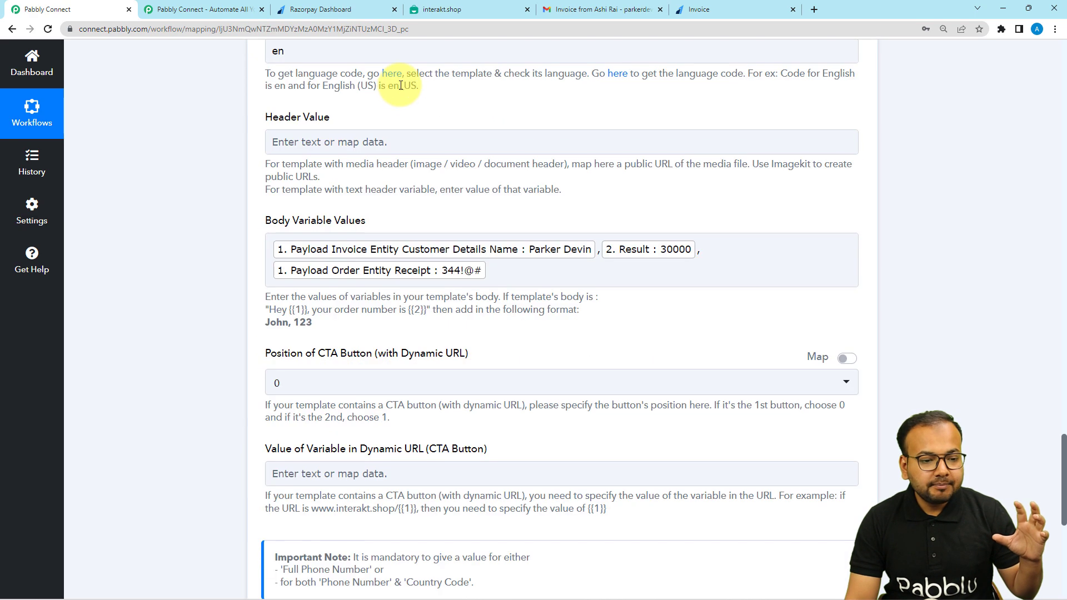
click(439, 10)
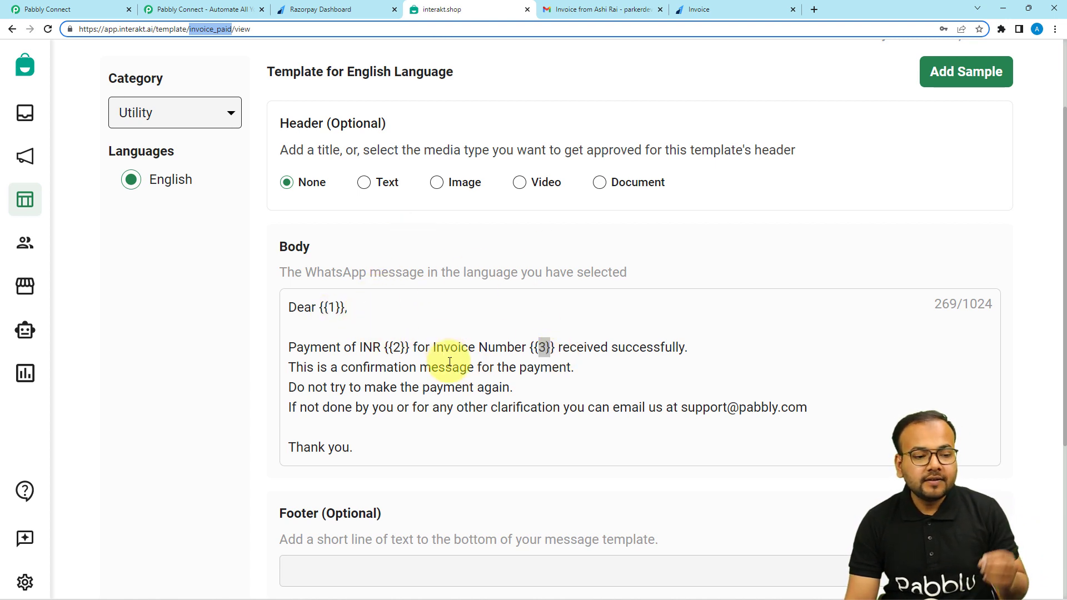
click(95, 9)
scroll(178, 215, up, 3)
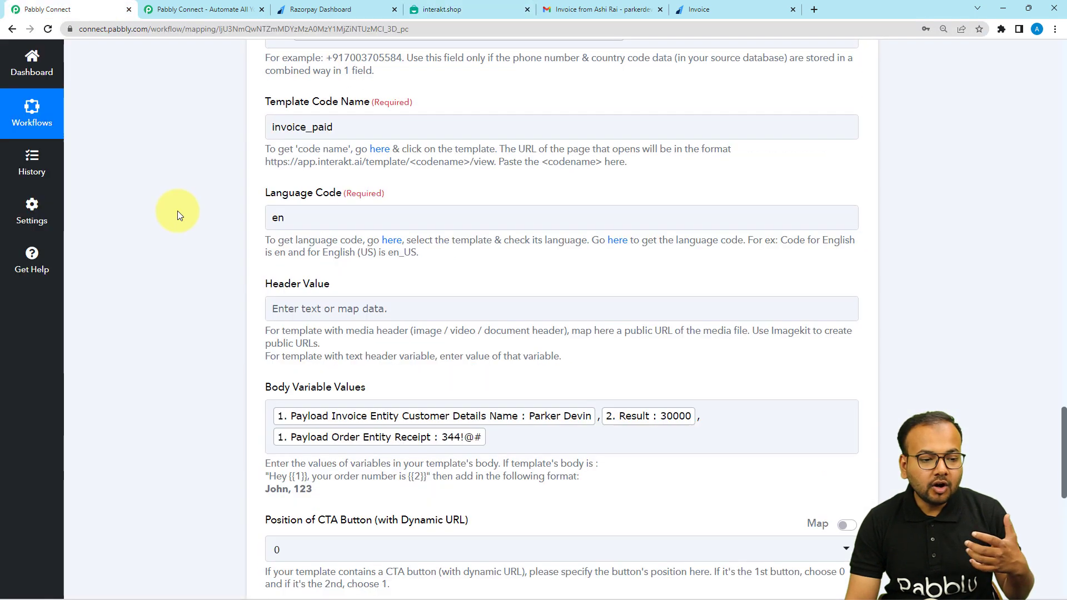
scroll(178, 211, up, 2)
scroll(183, 211, down, 9)
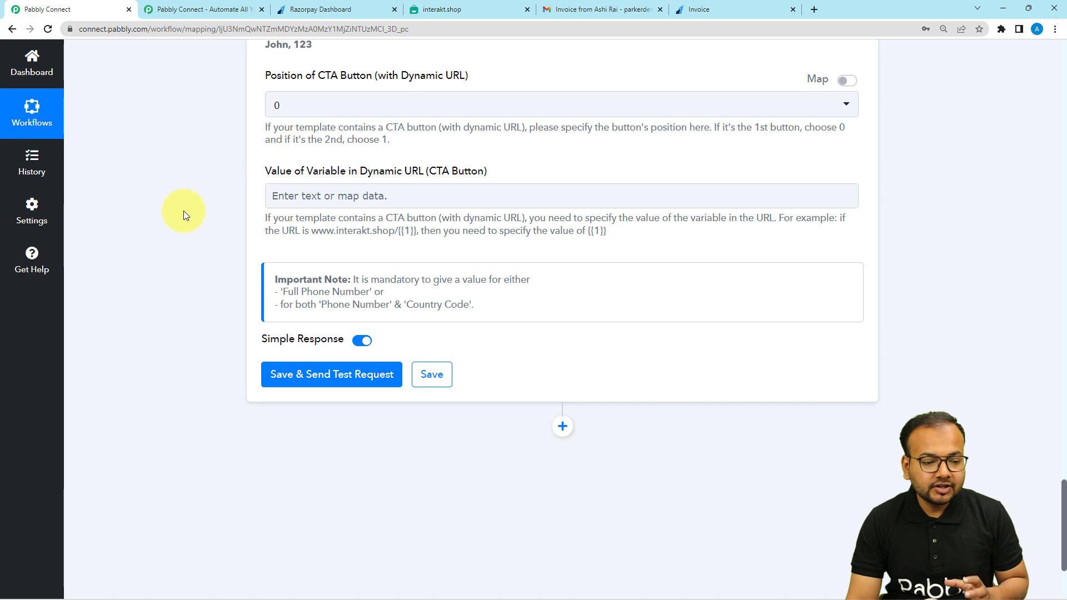
scroll(183, 211, up, 10)
scroll(183, 211, up, 2)
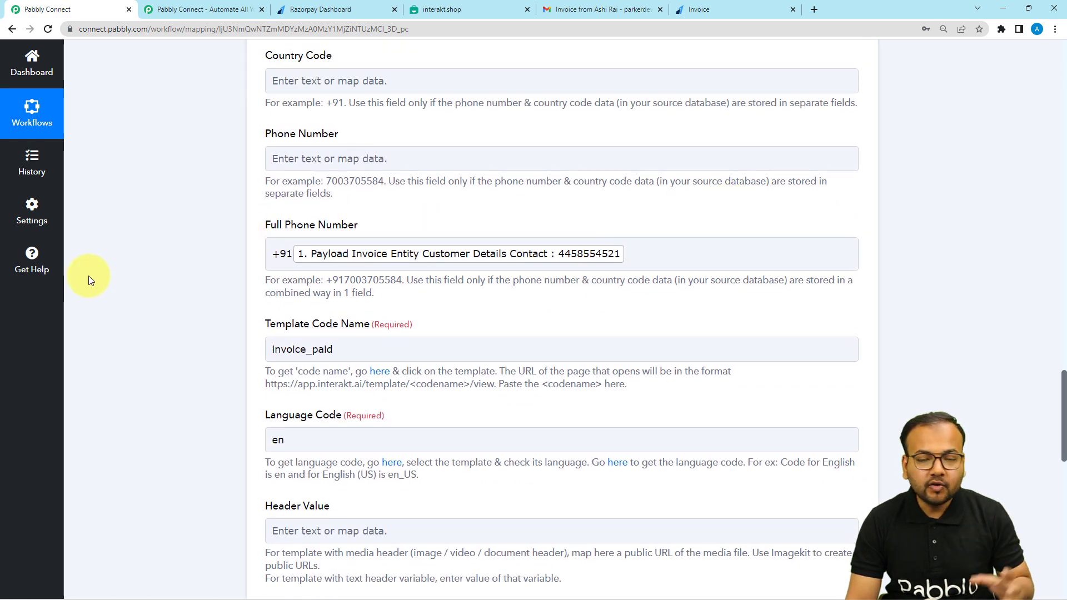
Save the Interakt action with a test request and compare the WhatsApp message with the template and the mapped body variables.
scroll(88, 275, down, 11)
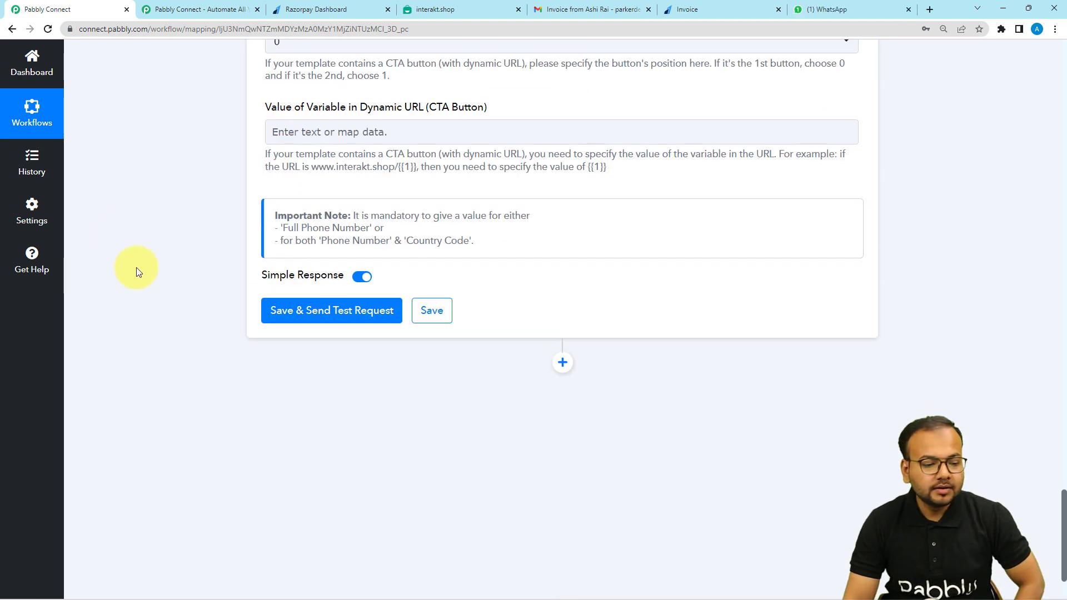
click(282, 319)
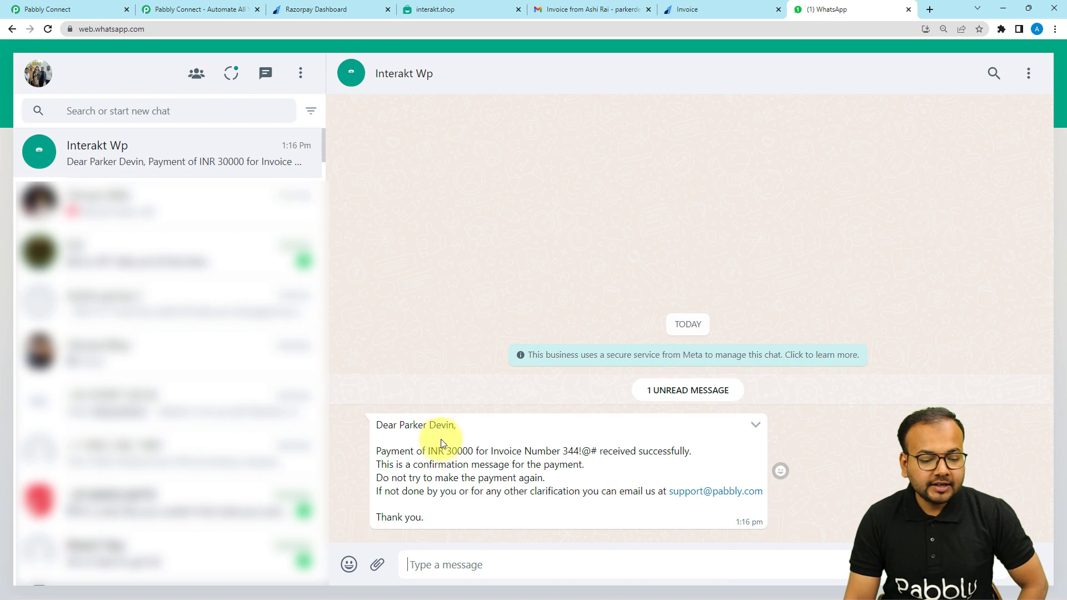
click(468, 8)
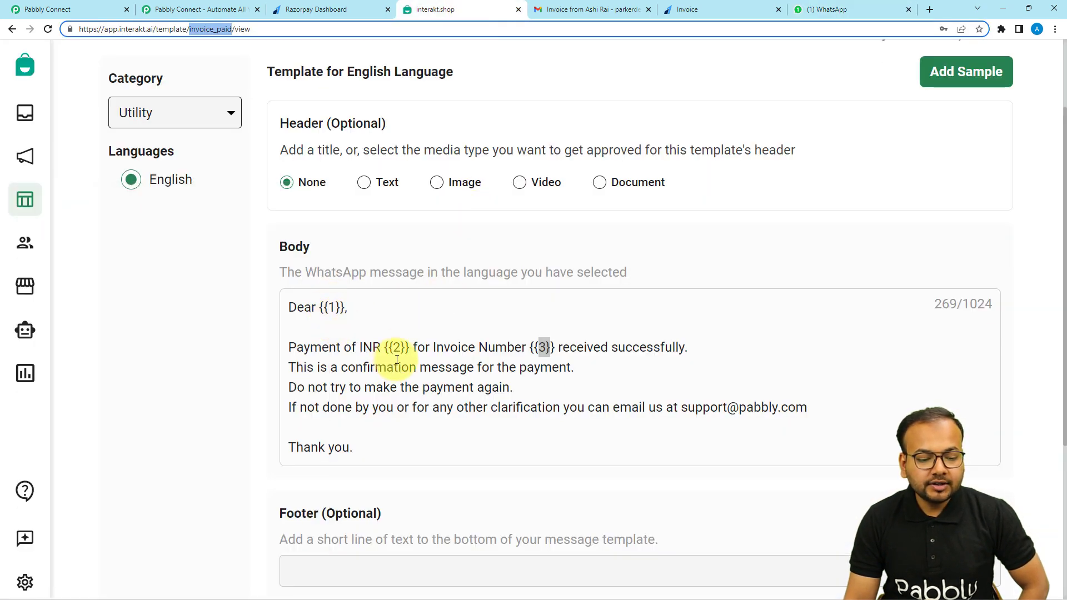
click(76, 3)
scroll(226, 175, up, 3)
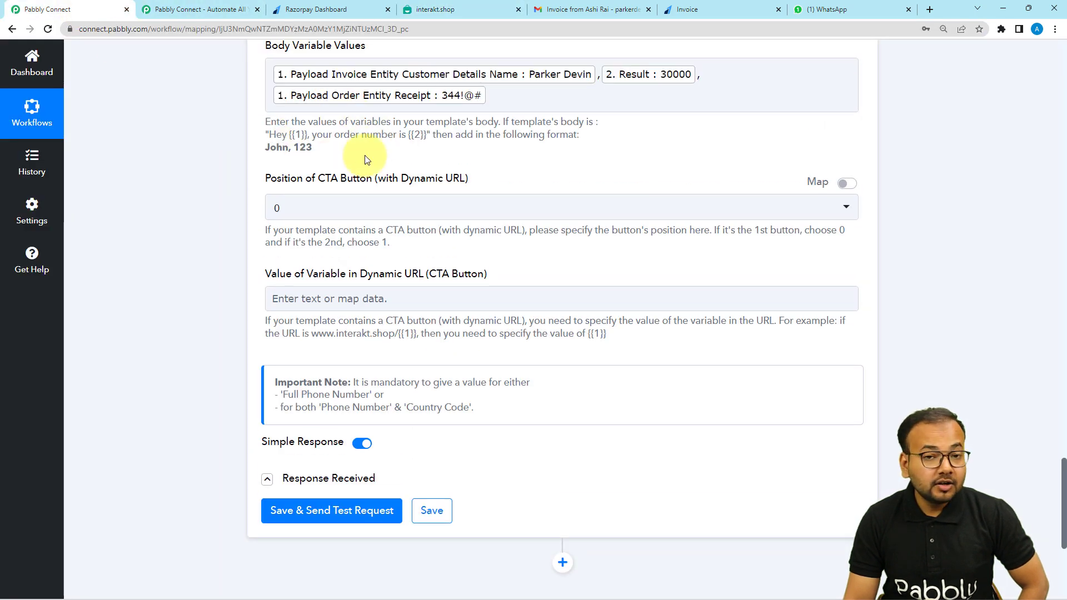
scroll(352, 152, up, 1)
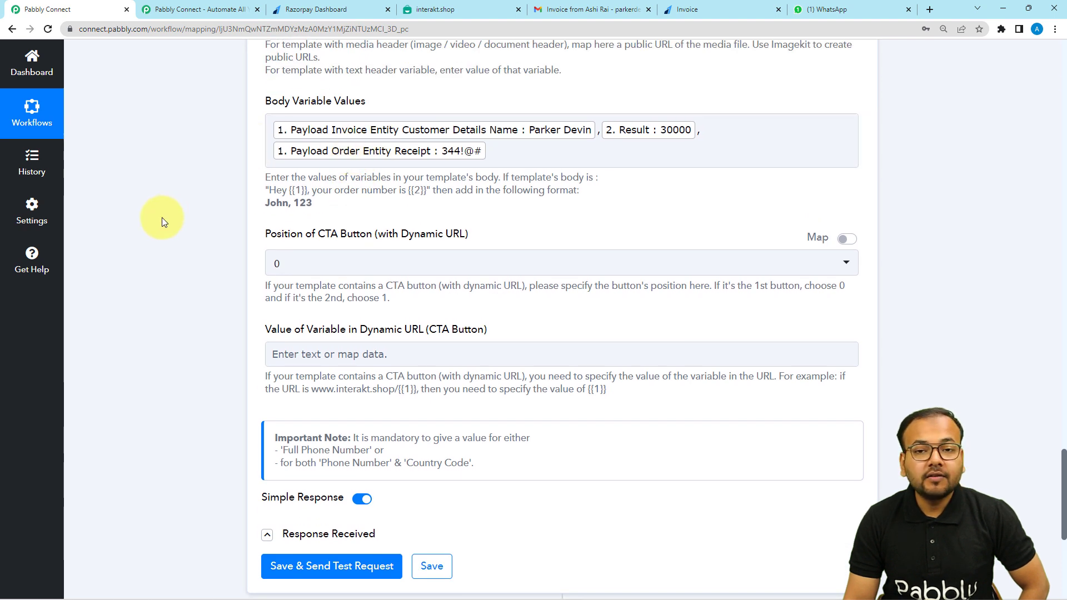